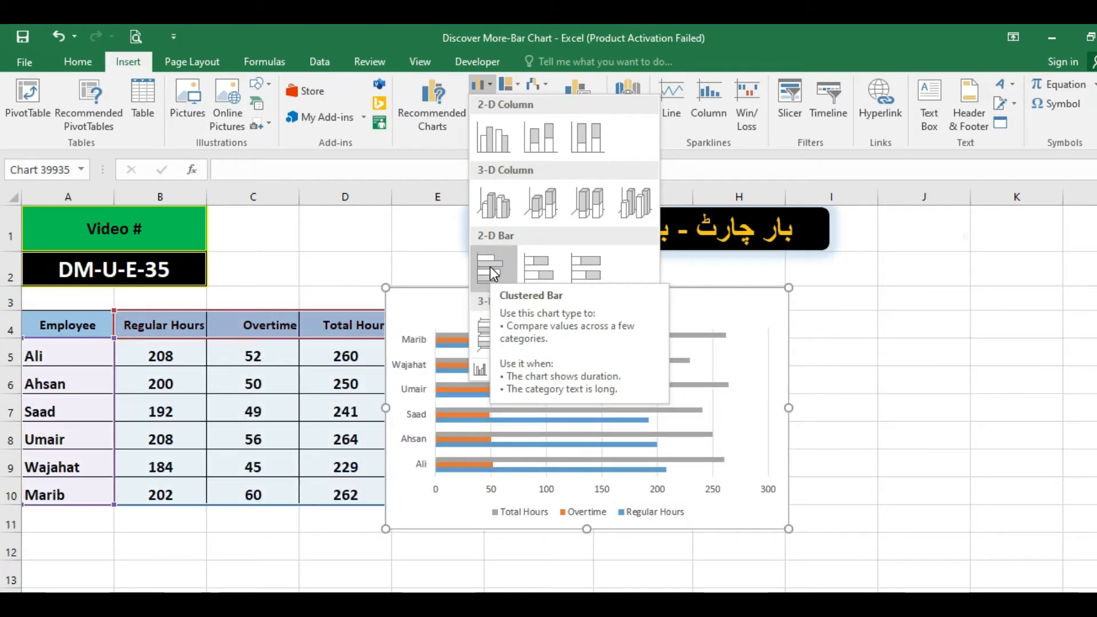
{"action": "left_click", "coordinate": [95, 376]}
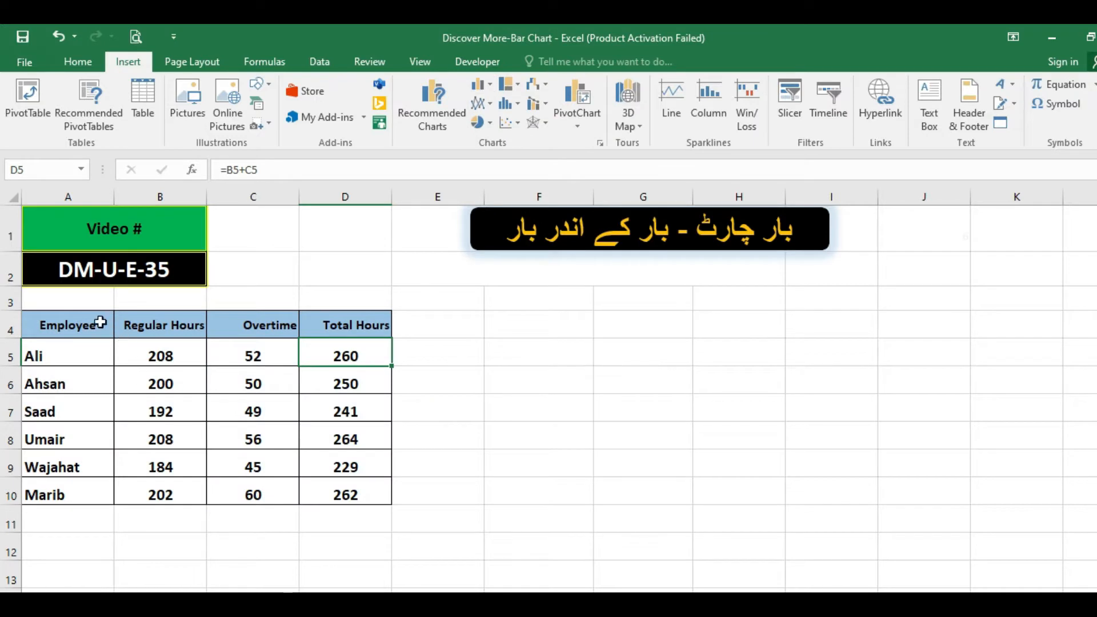
{"action": "left_click_drag", "start_coordinate": [87, 320], "coordinate": [237, 490]}
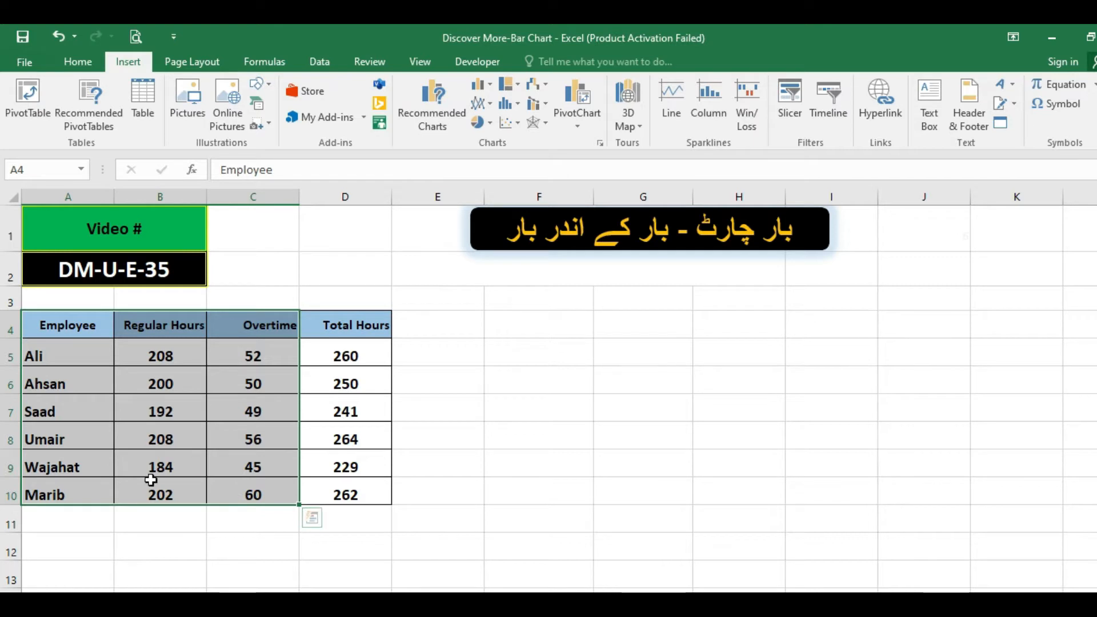
{"action": "left_click", "coordinate": [156, 434]}
{"action": "left_click", "coordinate": [50, 318]}
{"action": "left_click_drag", "start_coordinate": [64, 370], "coordinate": [87, 495]}
{"action": "left_click_drag", "start_coordinate": [152, 322], "coordinate": [155, 485]}
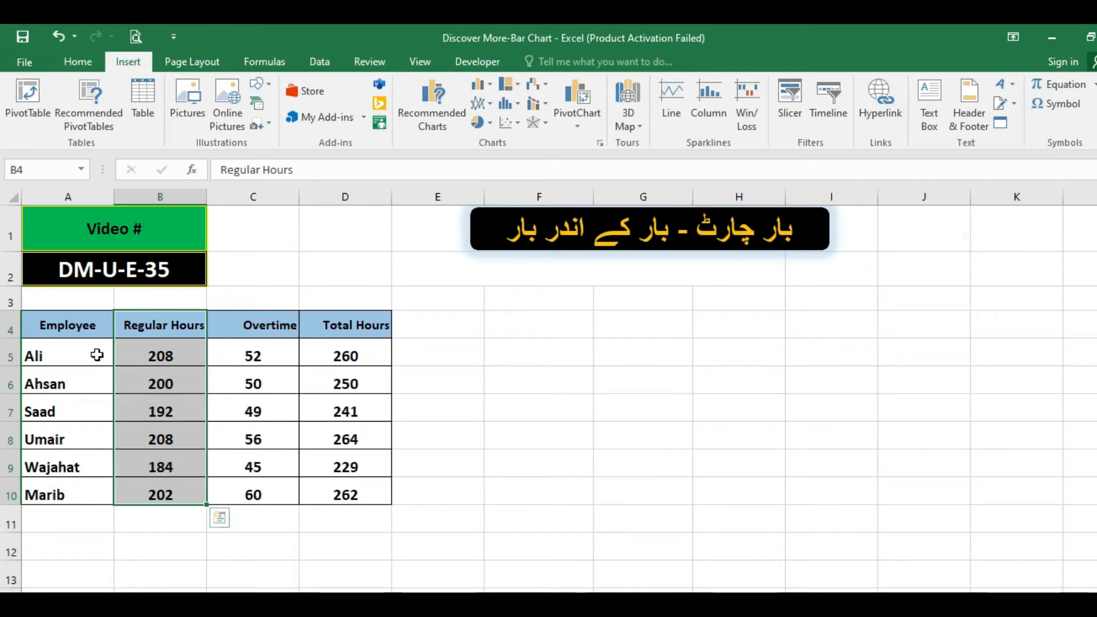
Centre the header labels in cells A4:D4 horizontally.
{"action": "left_click_drag", "start_coordinate": [71, 316], "coordinate": [372, 327]}
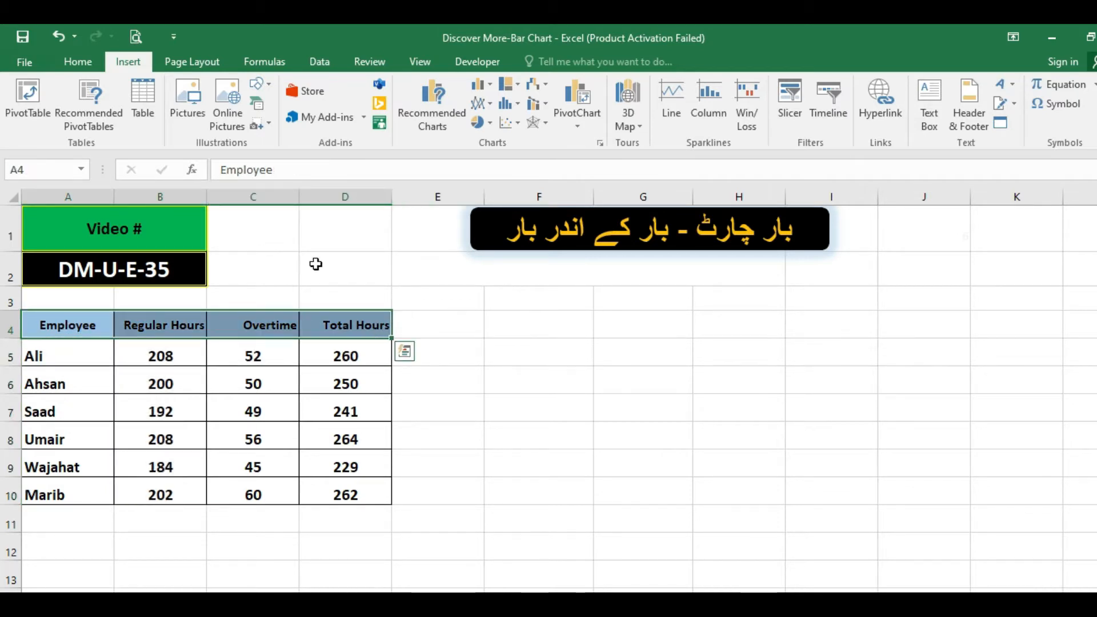
{"action": "left_click", "coordinate": [74, 62]}
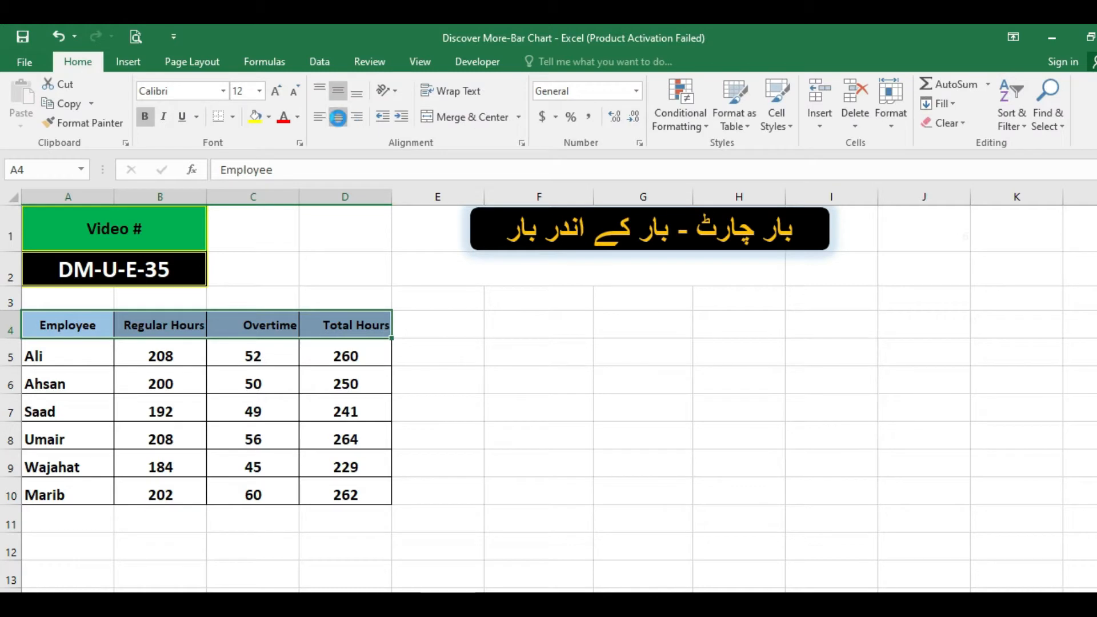
{"action": "left_click", "coordinate": [341, 117]}
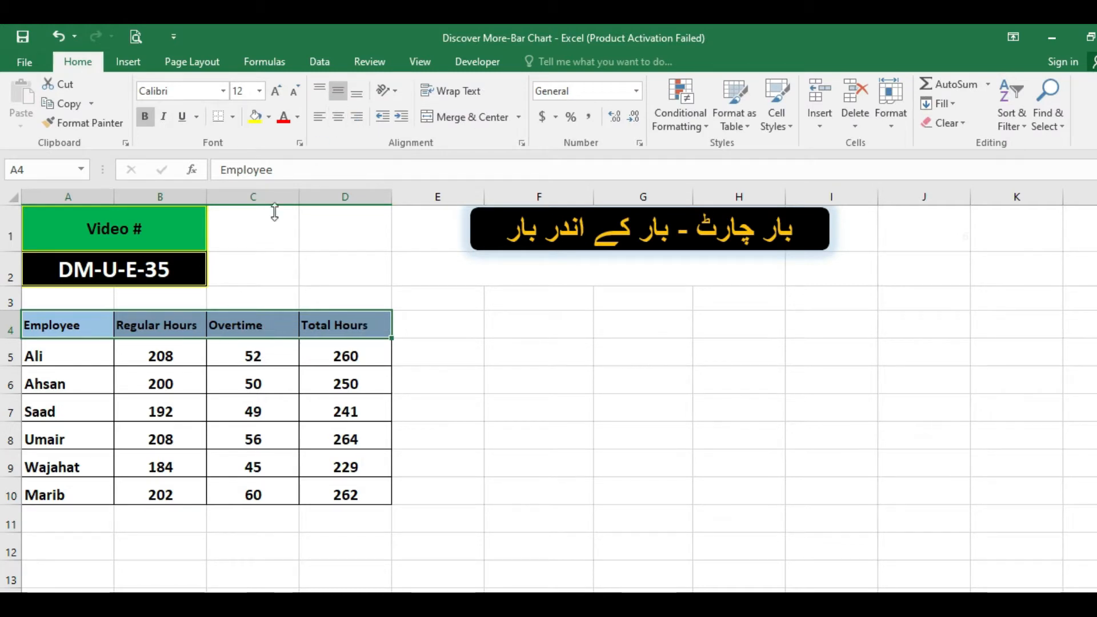
{"action": "left_click", "coordinate": [338, 117]}
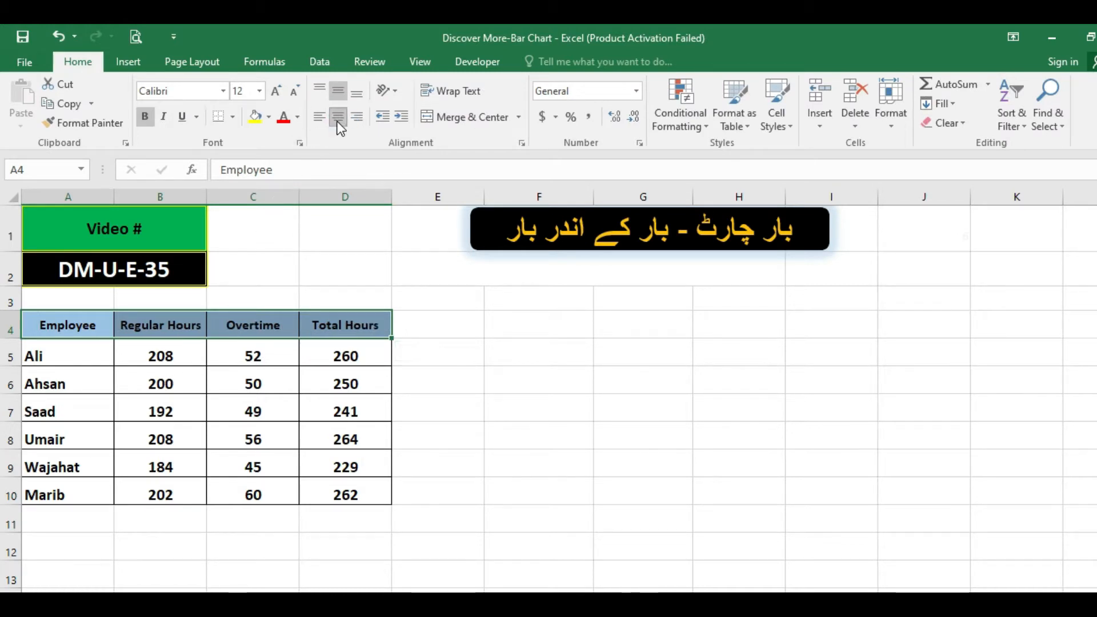
Review the table's Regular Hours, Overtime and Total Hours columns to decide which data to chart.
{"action": "left_click", "coordinate": [234, 323]}
{"action": "left_click", "coordinate": [344, 323]}
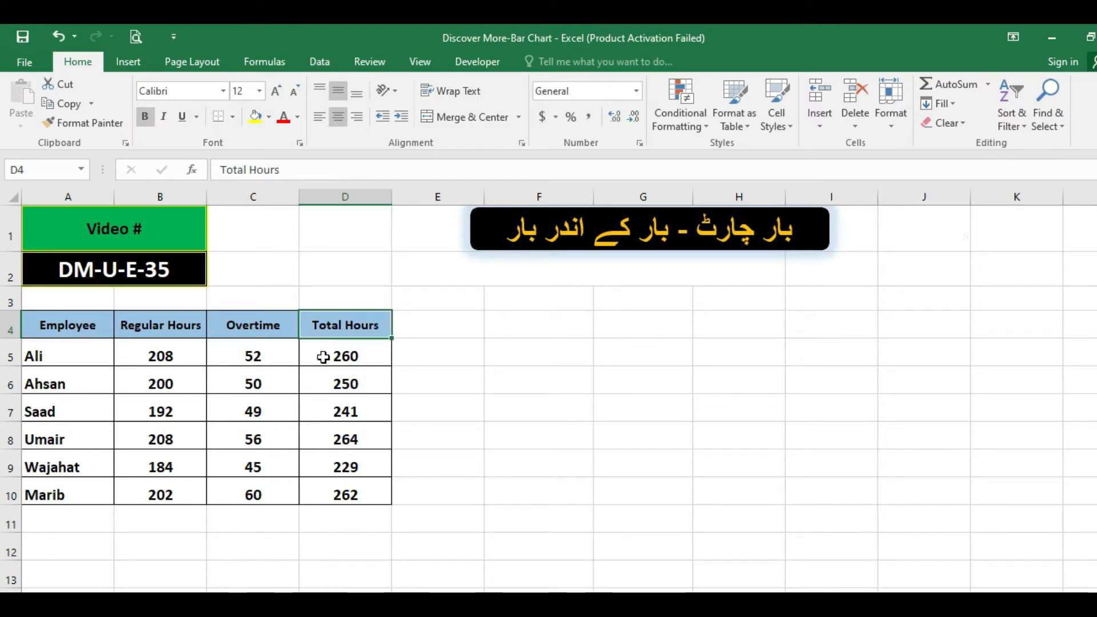
{"action": "left_click_drag", "start_coordinate": [321, 355], "coordinate": [332, 482]}
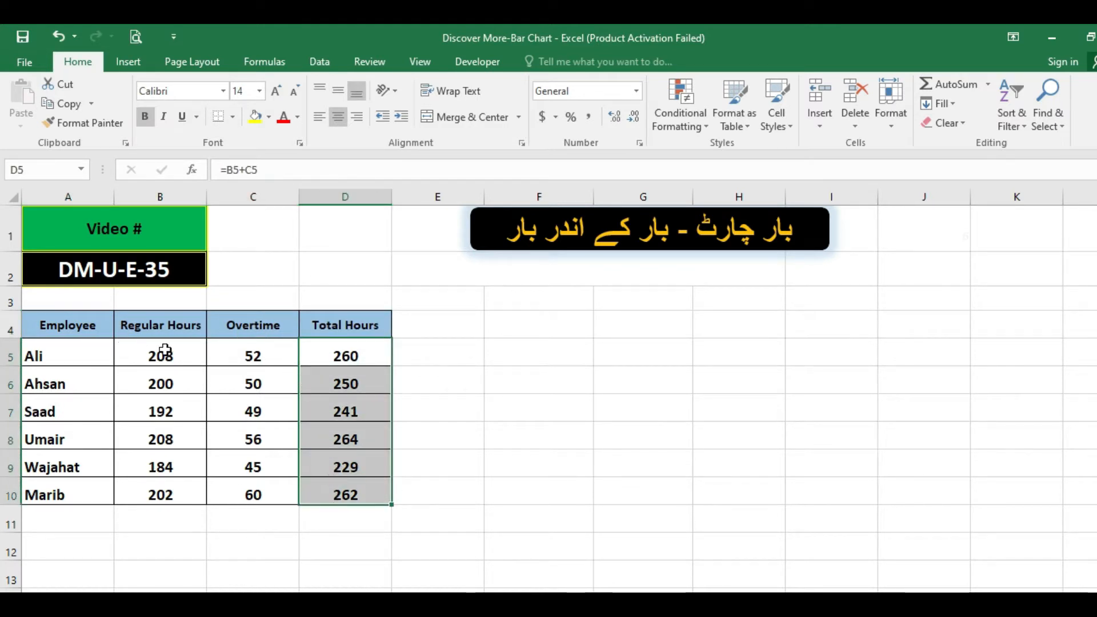
{"action": "left_click_drag", "start_coordinate": [156, 350], "coordinate": [172, 485]}
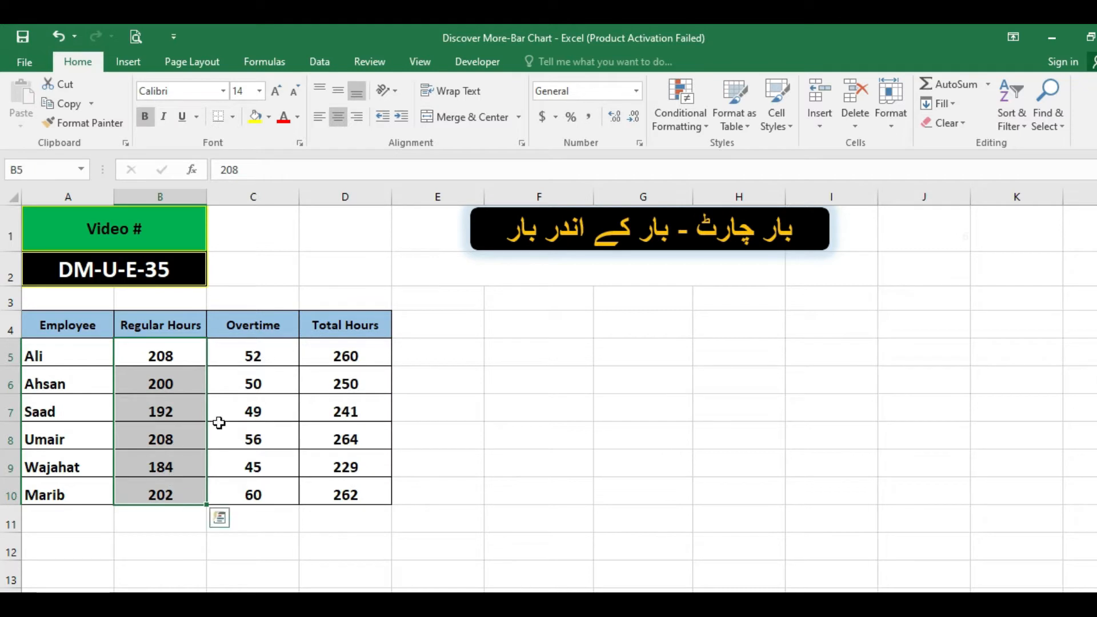
{"action": "left_click_drag", "start_coordinate": [235, 353], "coordinate": [230, 490]}
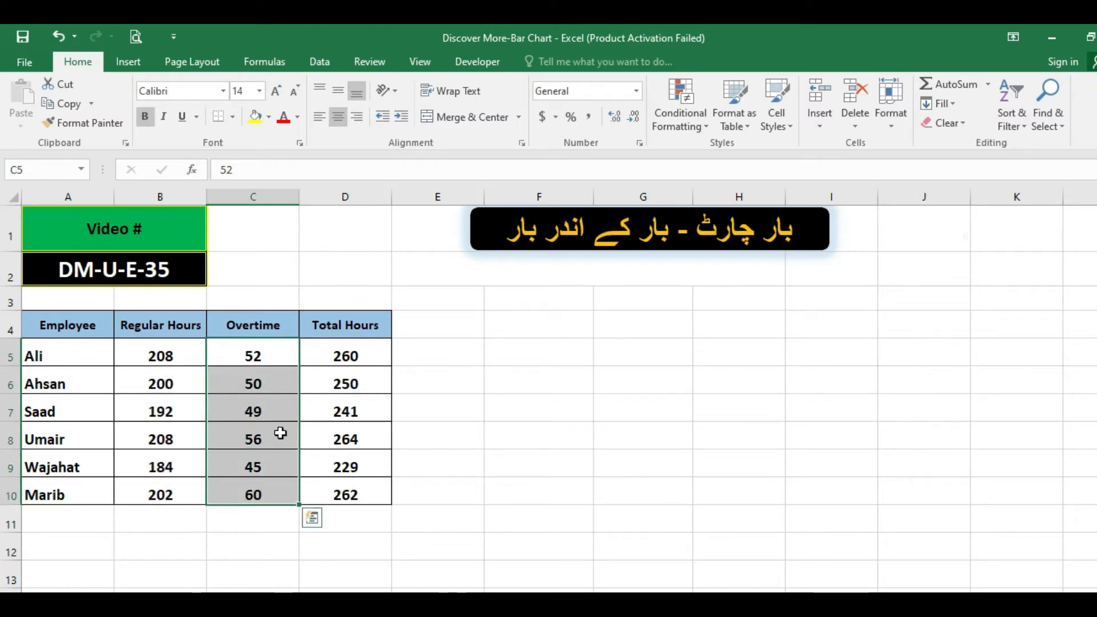
{"action": "left_click_drag", "start_coordinate": [331, 349], "coordinate": [333, 493]}
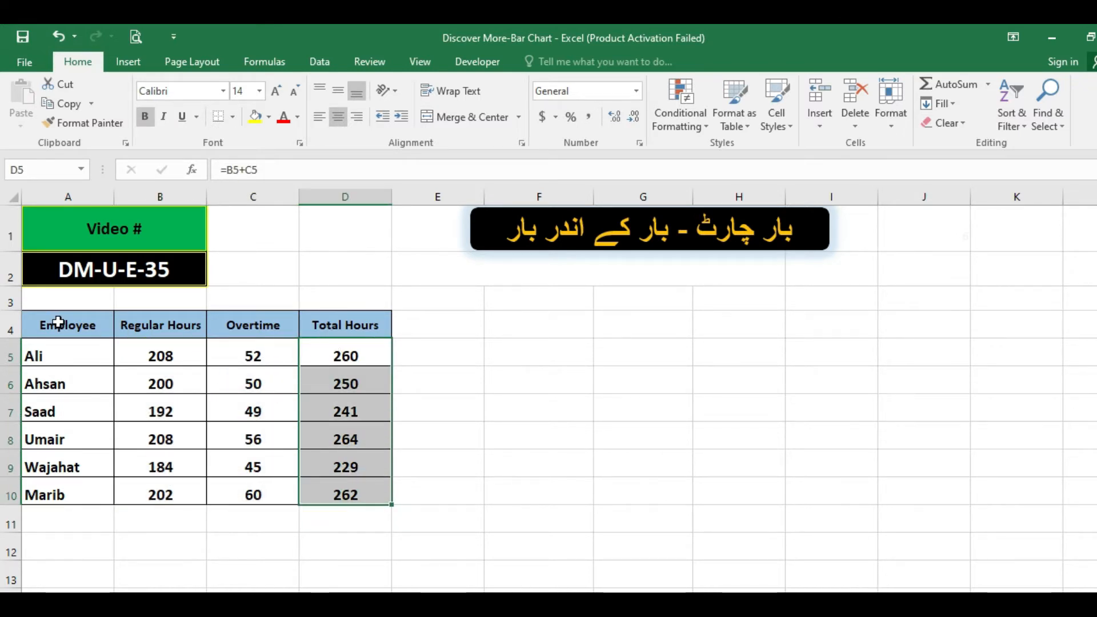
{"action": "left_click_drag", "start_coordinate": [59, 323], "coordinate": [326, 483]}
{"action": "left_click", "coordinate": [127, 375]}
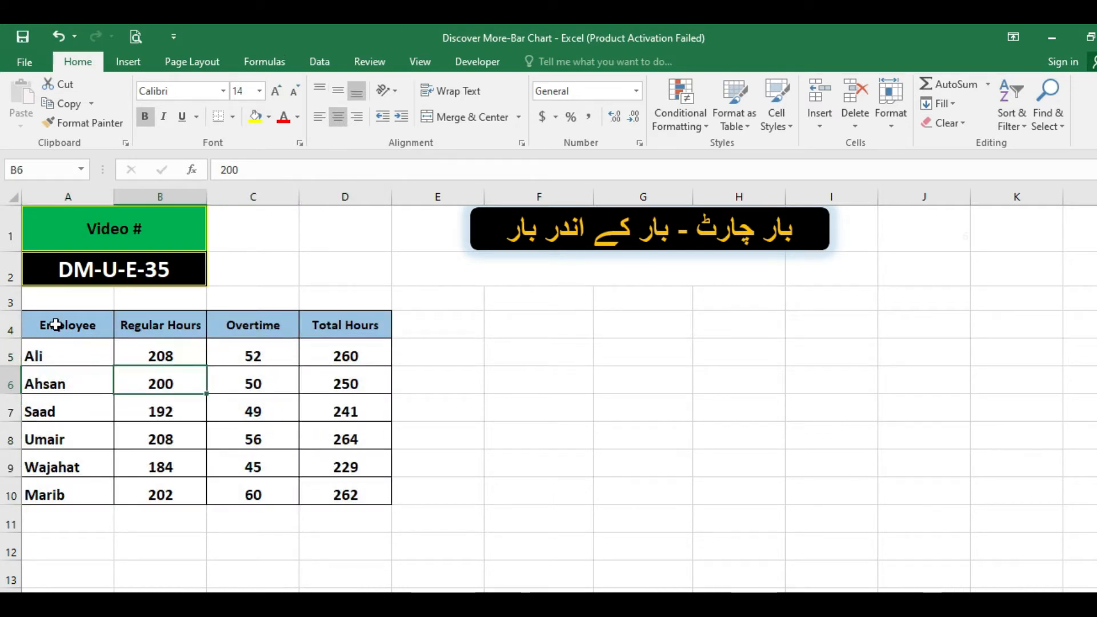
{"action": "left_click_drag", "start_coordinate": [79, 320], "coordinate": [162, 489]}
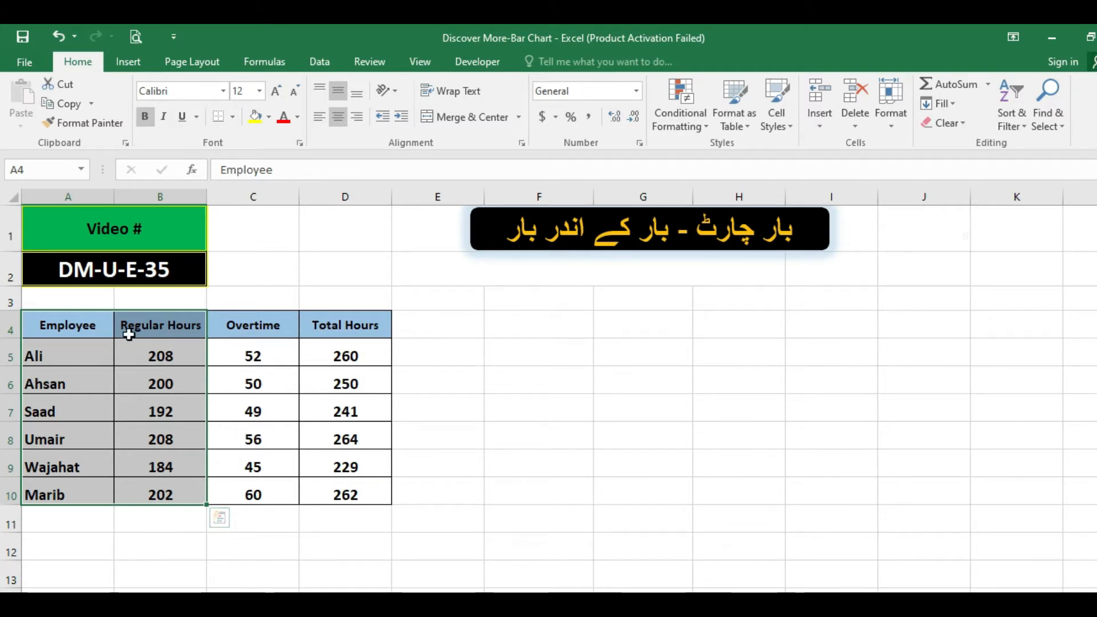
Insert a 2-D clustered bar chart from the Employee and Total Hours columns, A4:A10 and D4:D10.
{"action": "left_click_drag", "start_coordinate": [86, 321], "coordinate": [81, 487]}
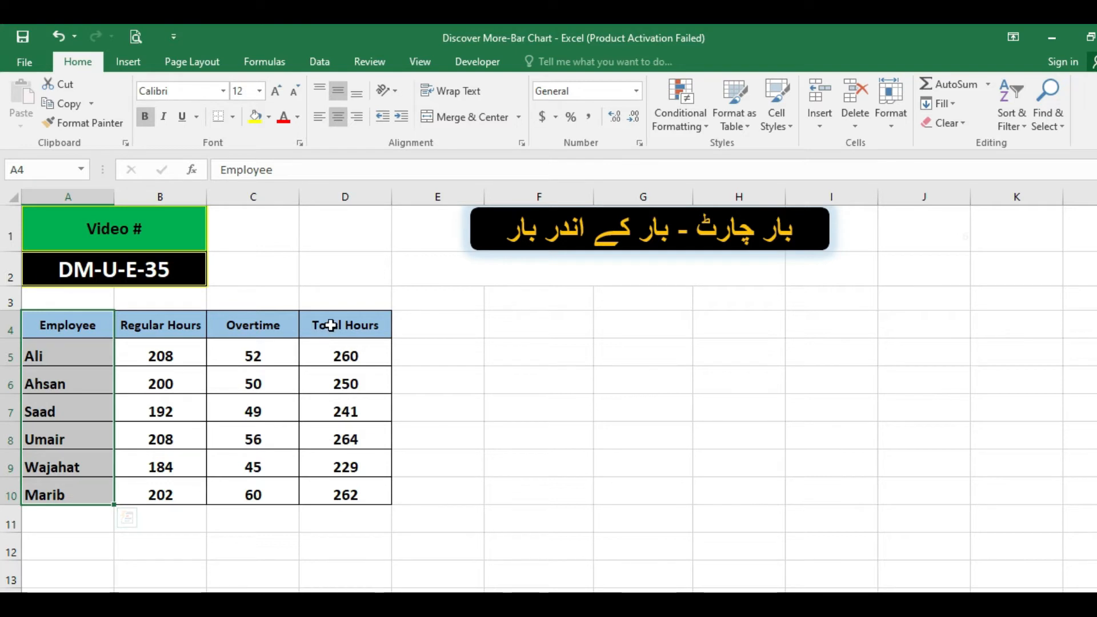
{"action": "left_click_drag", "start_coordinate": [330, 325], "coordinate": [329, 488]}
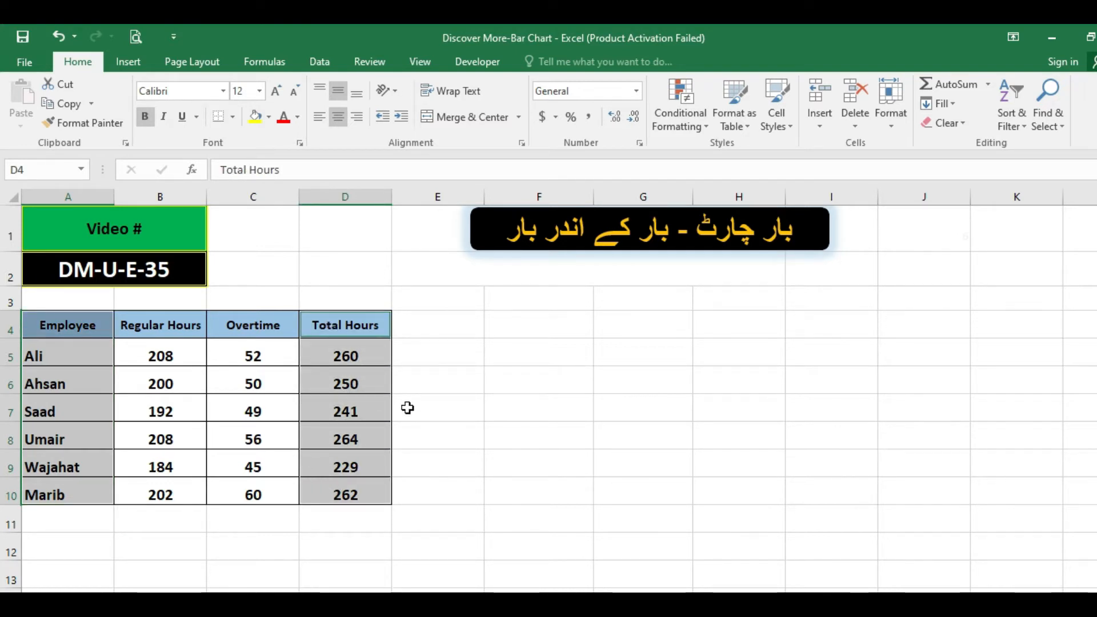
{"action": "left_click", "coordinate": [124, 64]}
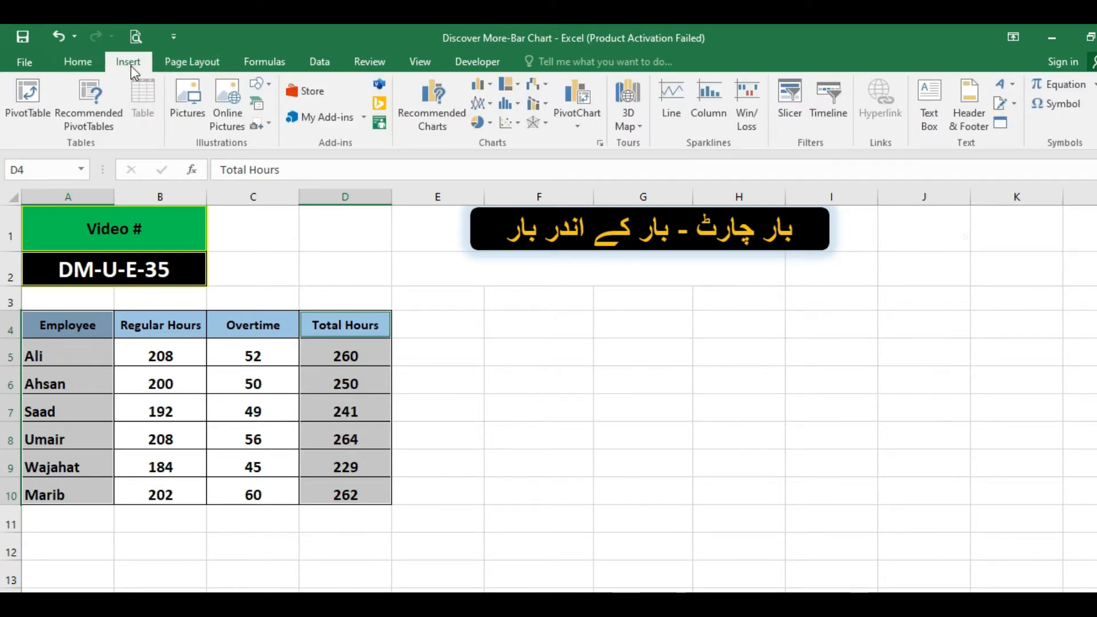
{"action": "left_click", "coordinate": [487, 84]}
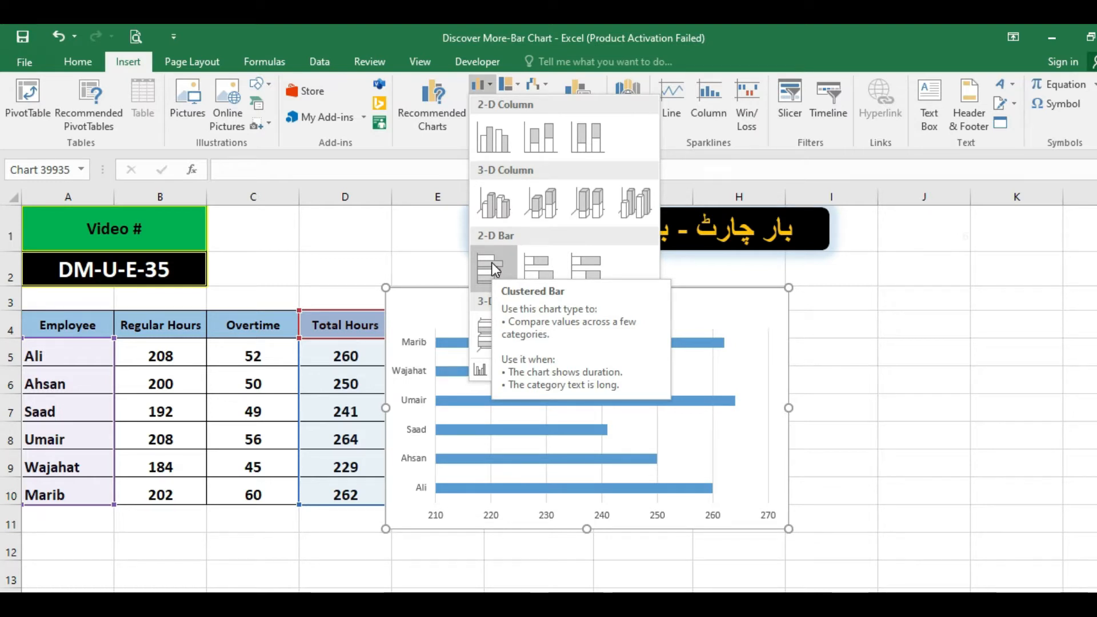
{"action": "left_click", "coordinate": [492, 263]}
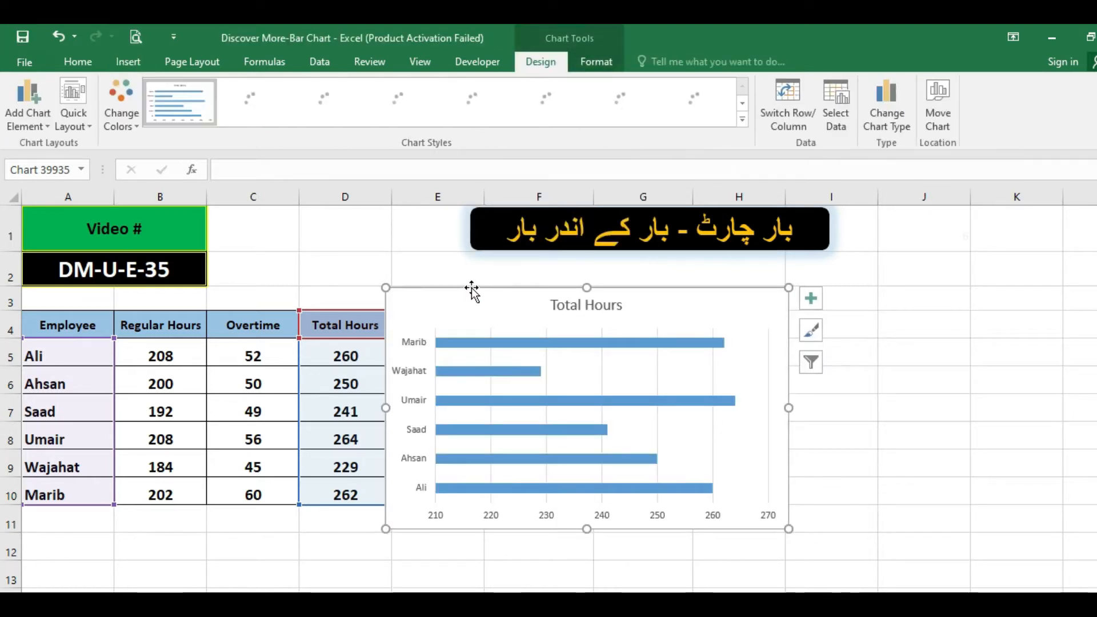
Move the chart clear of the Total Hours column and enlarge it to span about columns E to J.
{"action": "left_click_drag", "start_coordinate": [522, 290], "coordinate": [488, 288]}
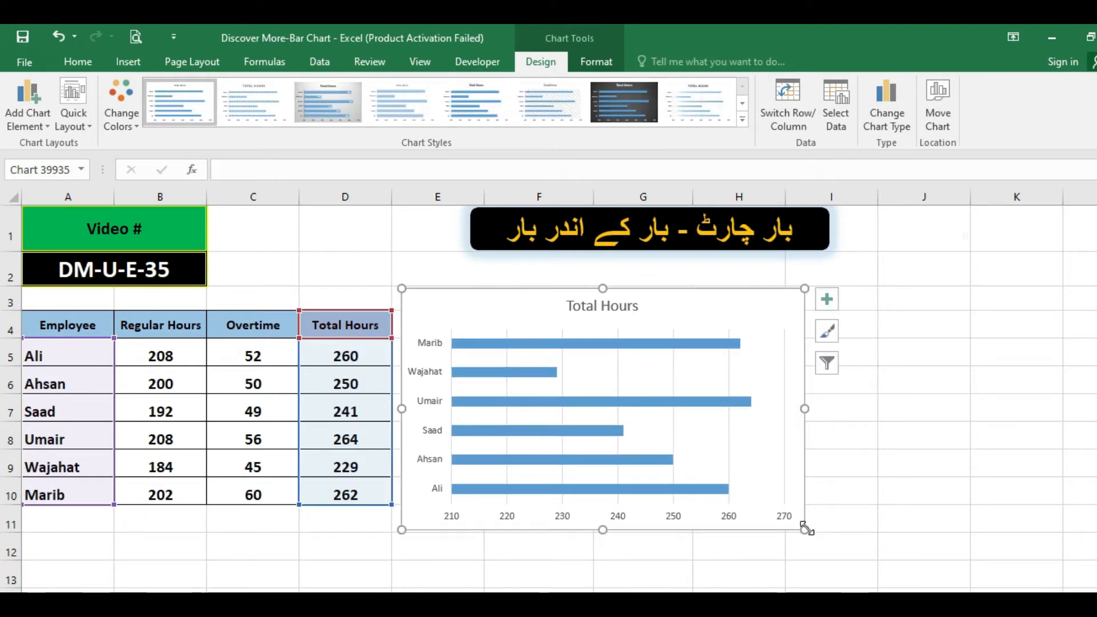
{"action": "left_click_drag", "start_coordinate": [867, 540], "coordinate": [1023, 552]}
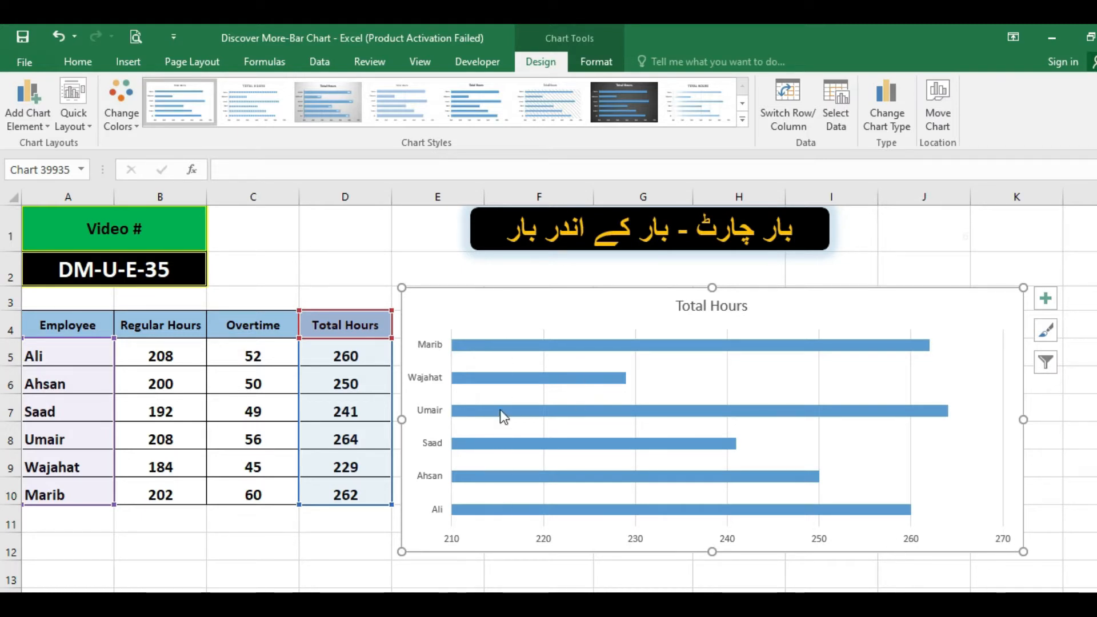
{"action": "mouse_move", "coordinate": [506, 508]}
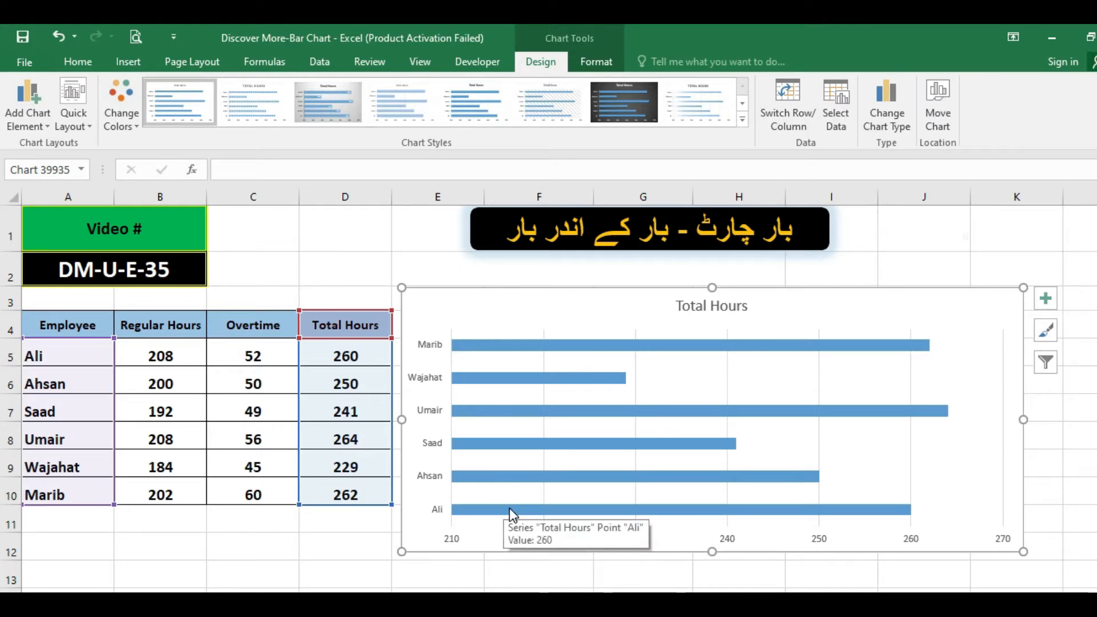
{"action": "left_click", "coordinate": [511, 508]}
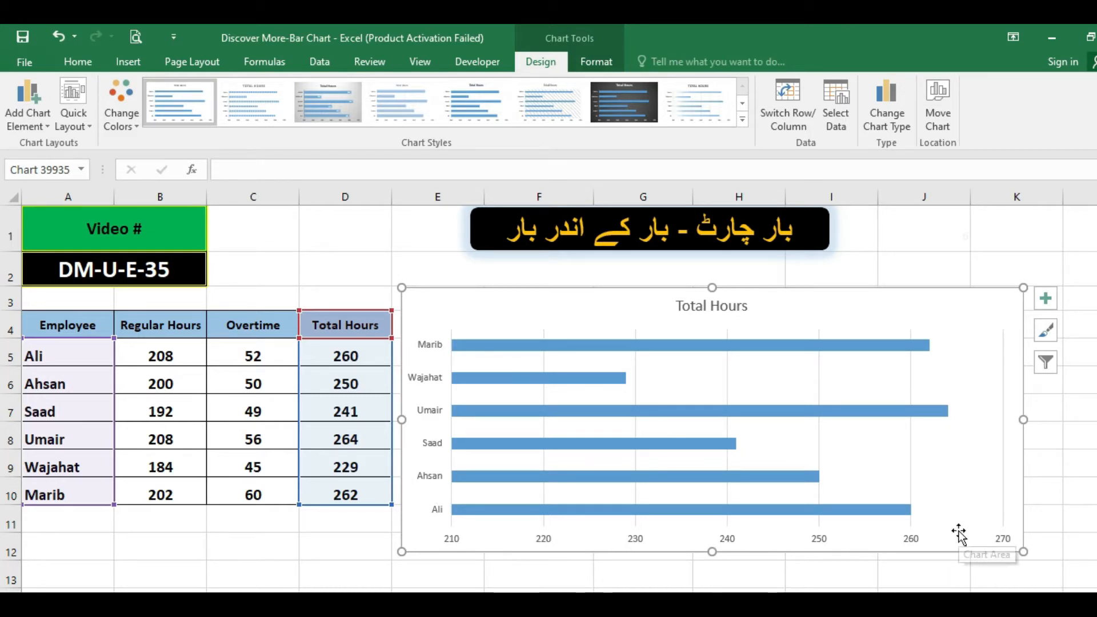
{"action": "left_click", "coordinate": [732, 543]}
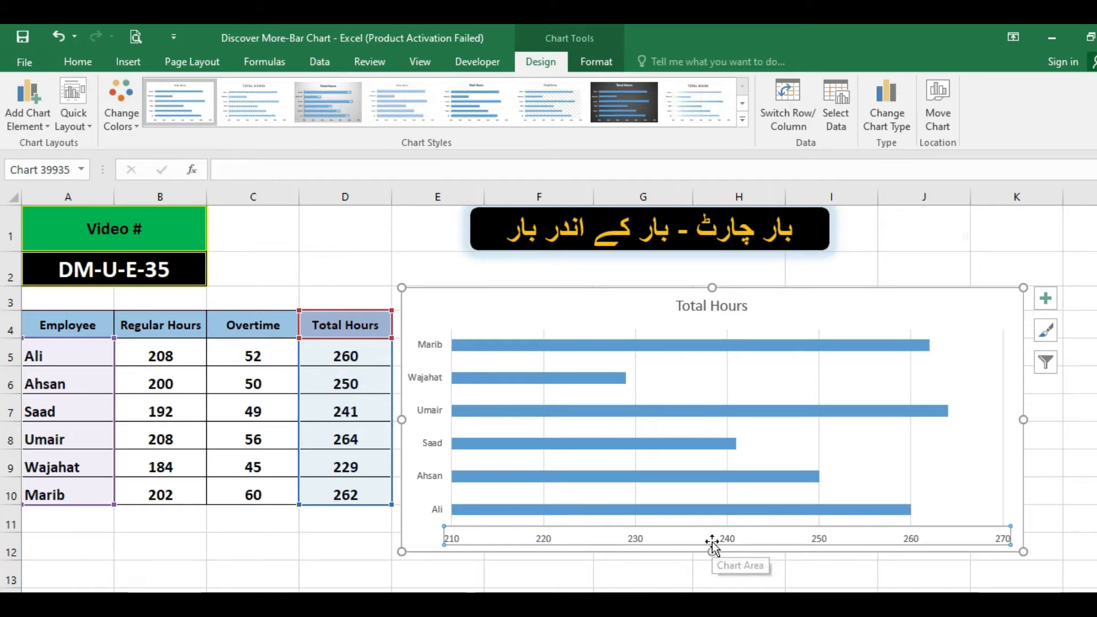
Add data labels to the Total Hours bar series in the chart.
{"action": "left_click", "coordinate": [610, 349]}
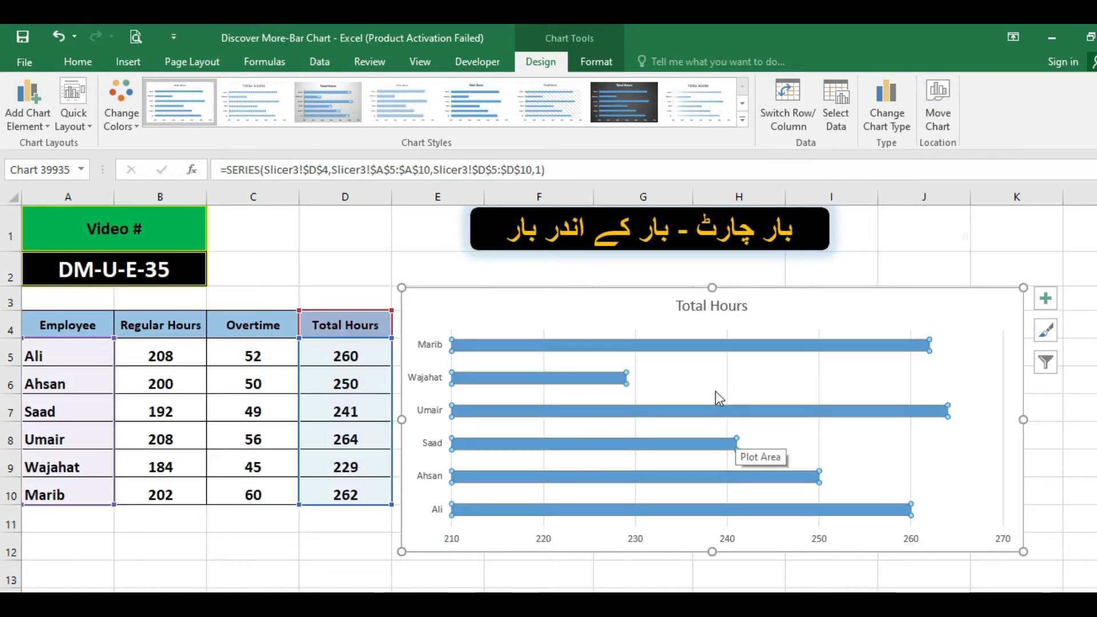
{"action": "right_click", "coordinate": [652, 350]}
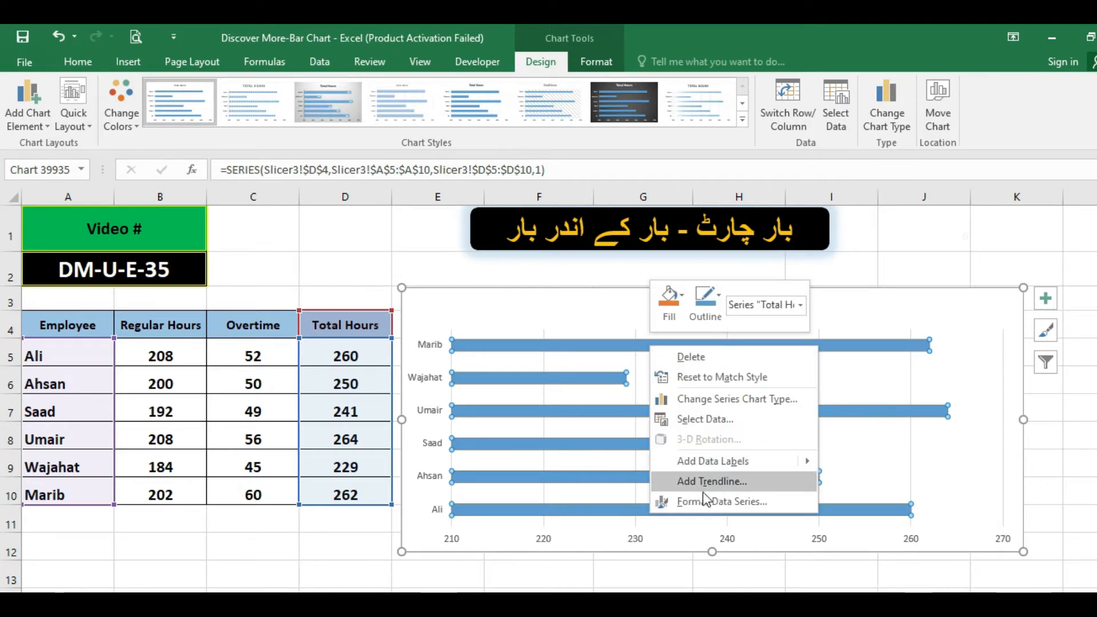
{"action": "mouse_move", "coordinate": [729, 460]}
{"action": "left_click", "coordinate": [853, 465]}
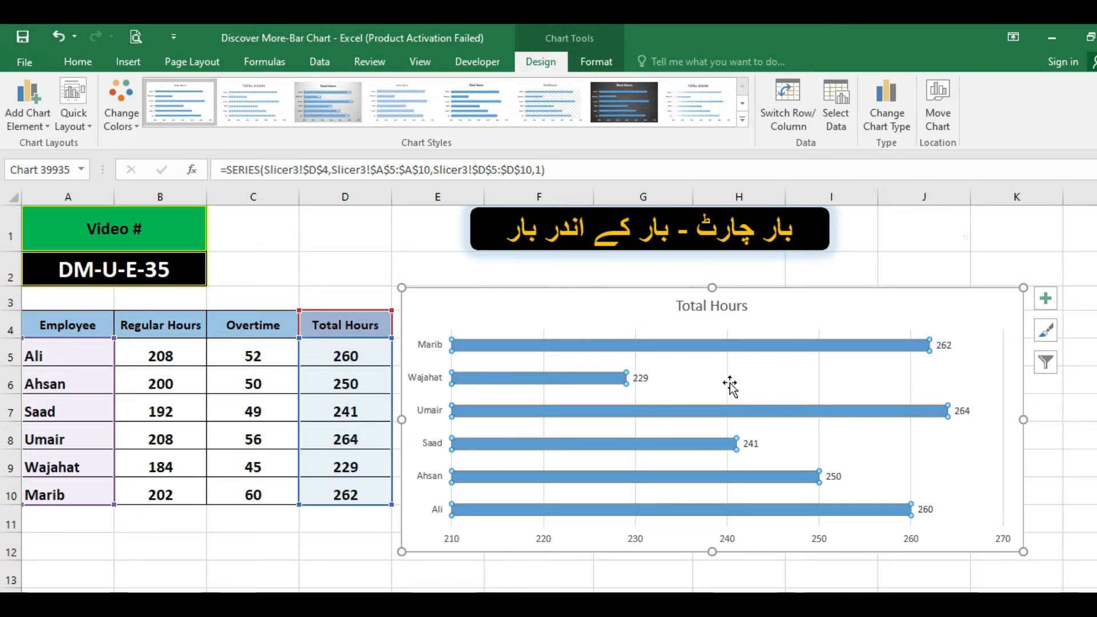
{"action": "left_click", "coordinate": [756, 367]}
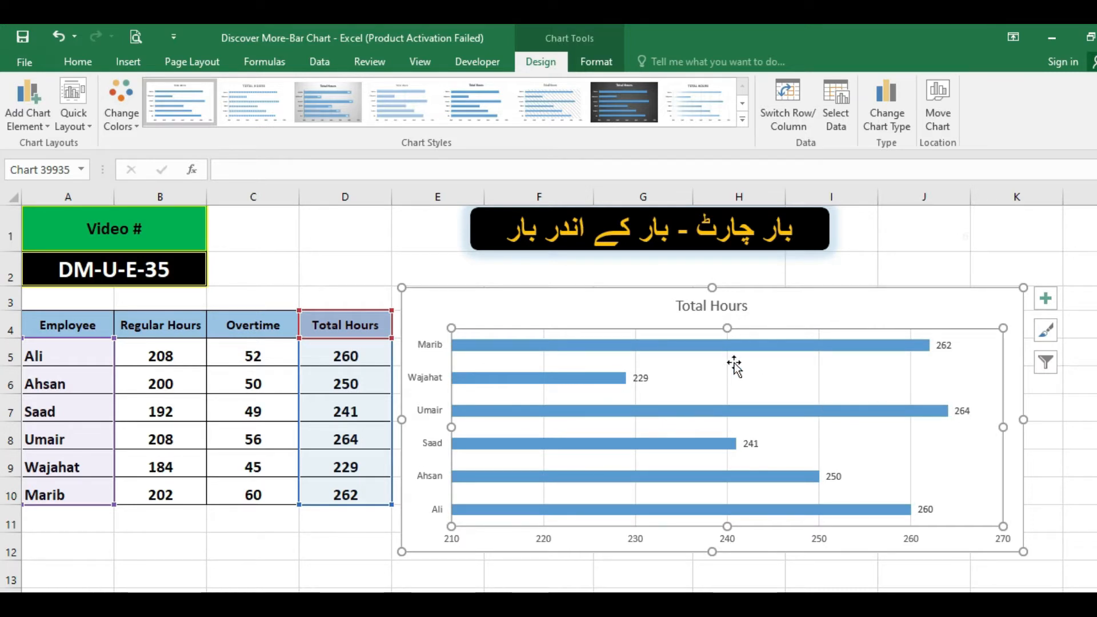
Try the blue-background style with hatched bars and the grey gradient style on the chart, and undo both style changes.
{"action": "left_click", "coordinate": [742, 107]}
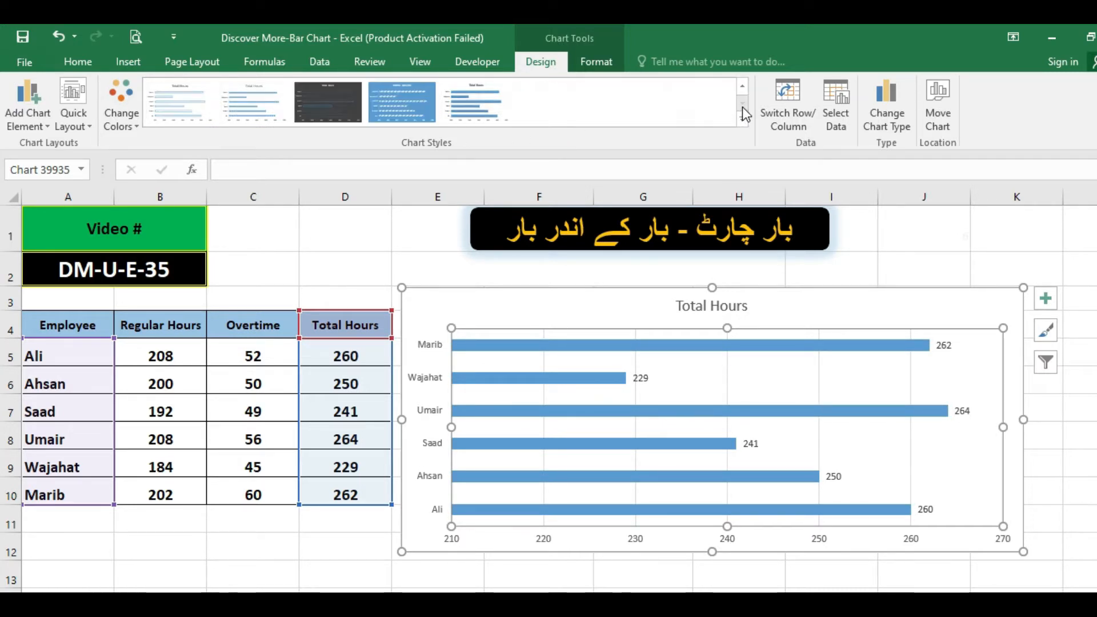
{"action": "left_click", "coordinate": [420, 112]}
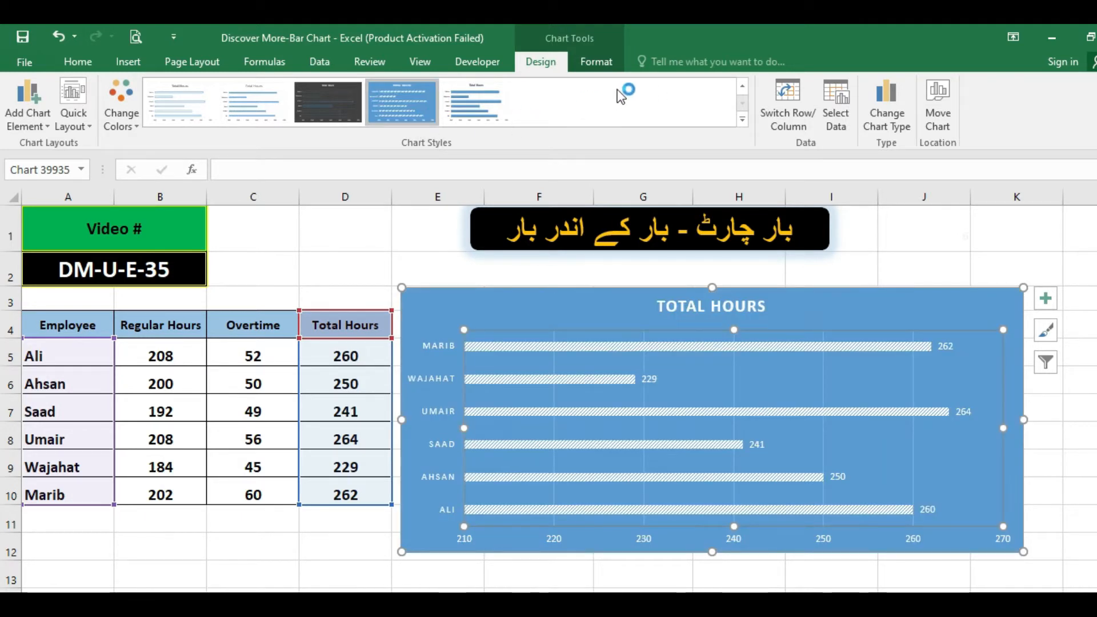
{"action": "left_click", "coordinate": [743, 89]}
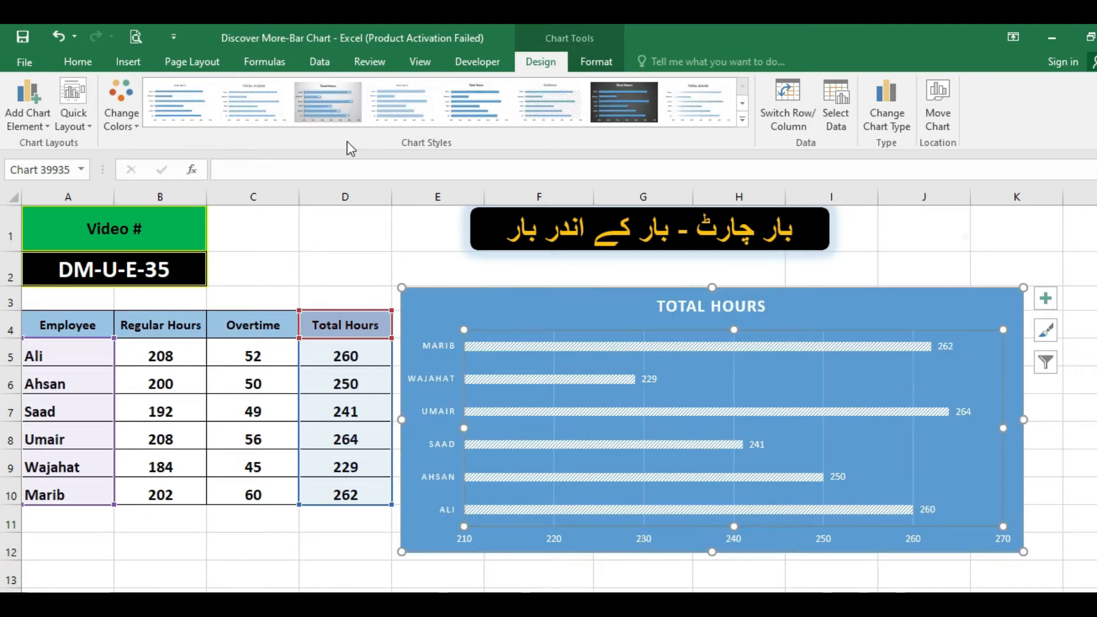
{"action": "left_click", "coordinate": [329, 114]}
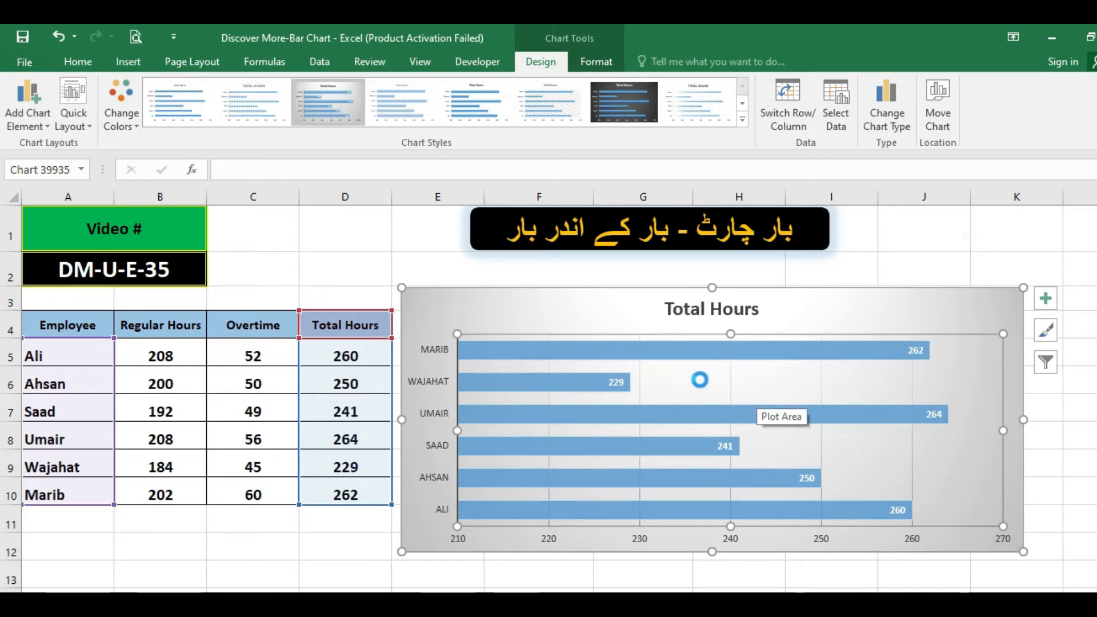
{"action": "key", "text": "ctrl+z"}
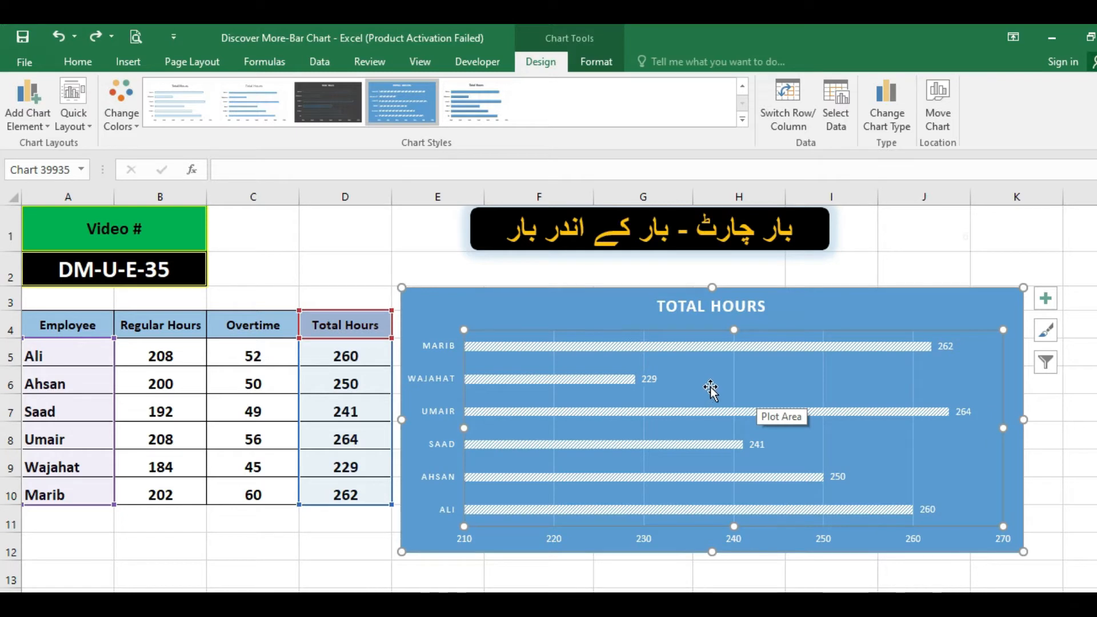
{"action": "key", "text": "ctrl+z"}
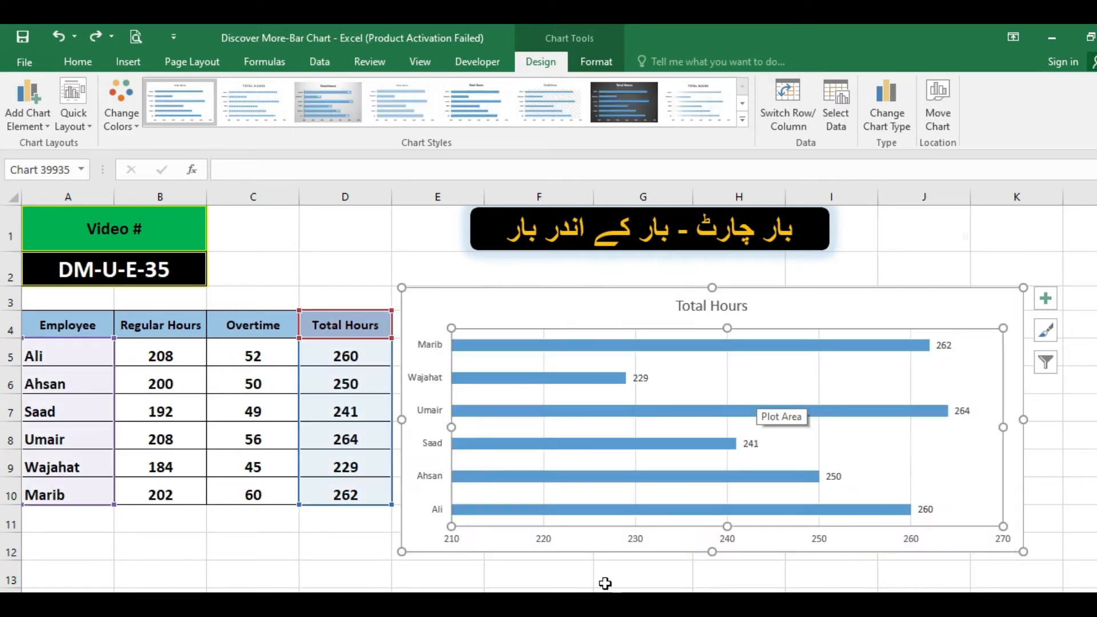
{"action": "left_click", "coordinate": [570, 570]}
{"action": "left_click", "coordinate": [793, 365]}
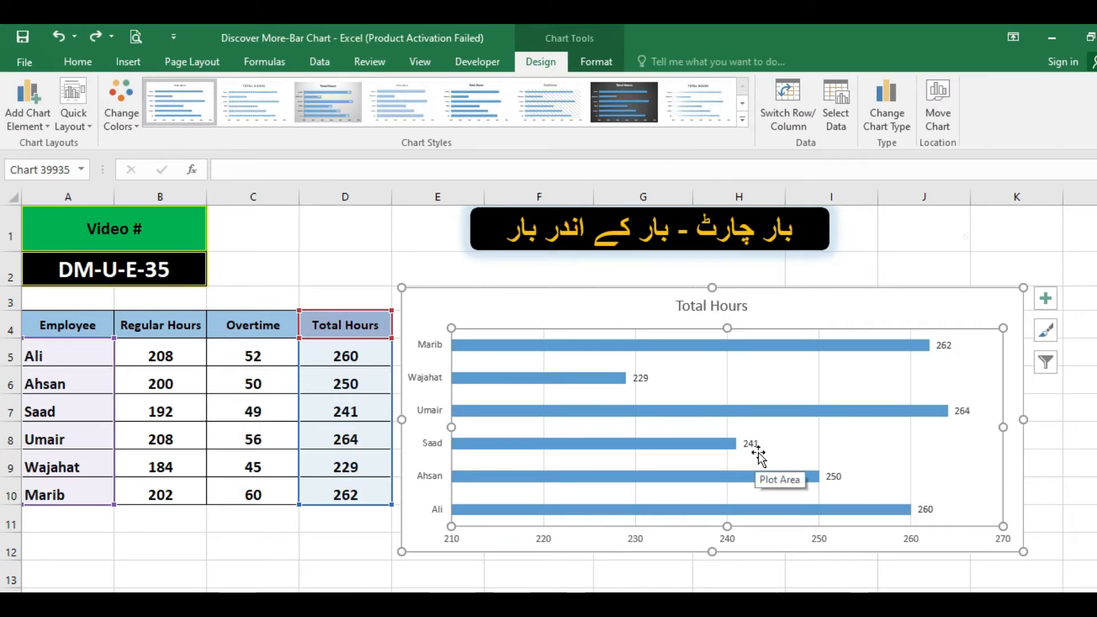
Fill the chart's plot area with light green and the surrounding chart area with a medium-light blue.
{"action": "left_click", "coordinate": [86, 62]}
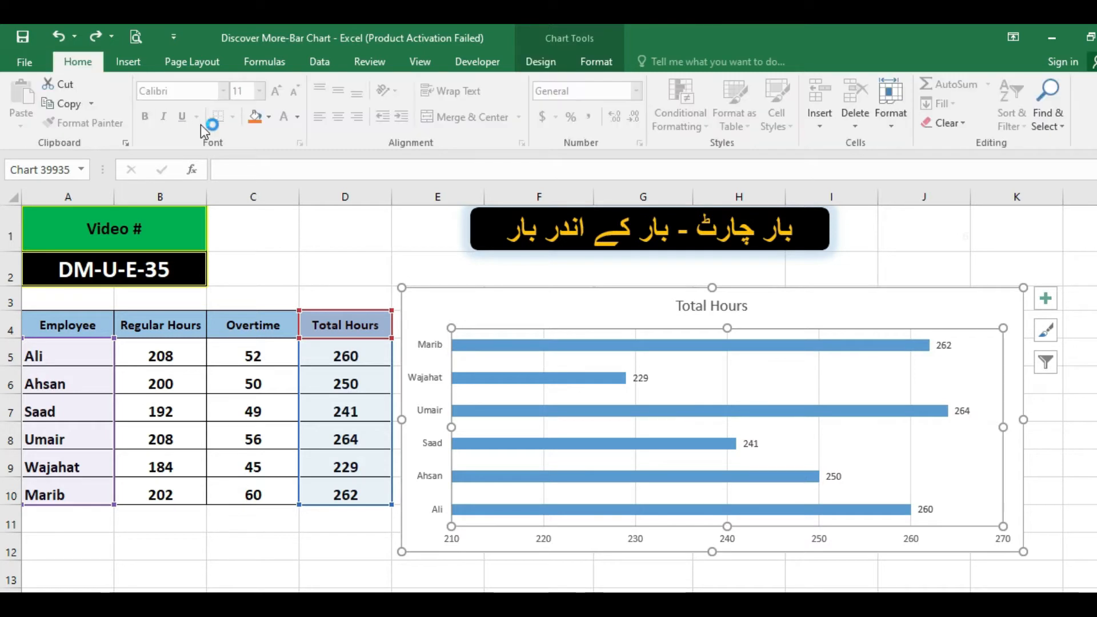
{"action": "left_click", "coordinate": [269, 117]}
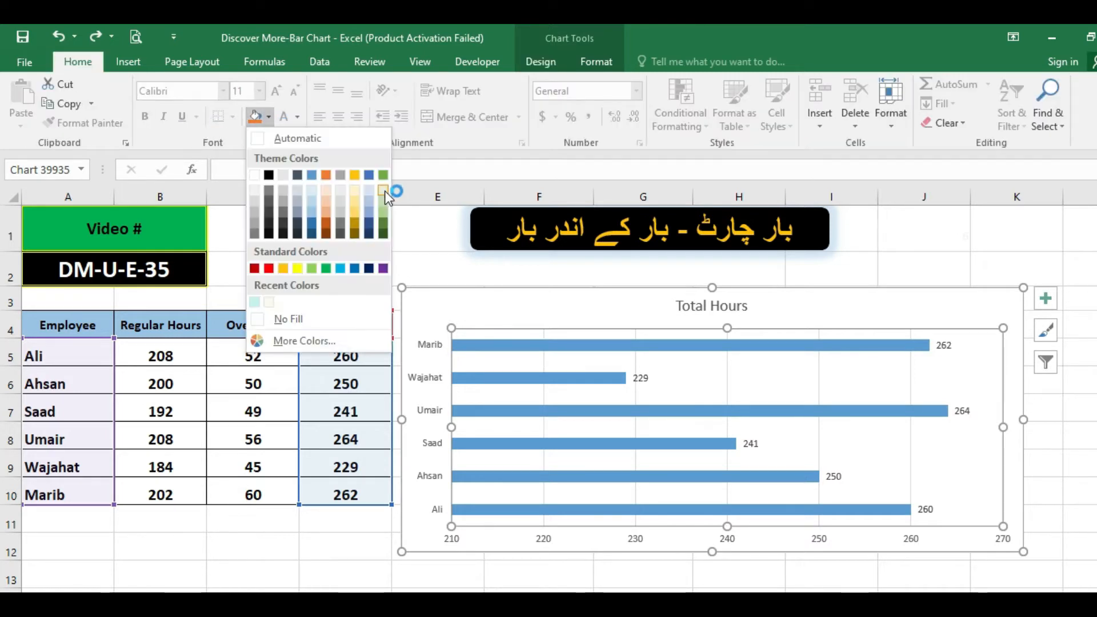
{"action": "left_click", "coordinate": [384, 191]}
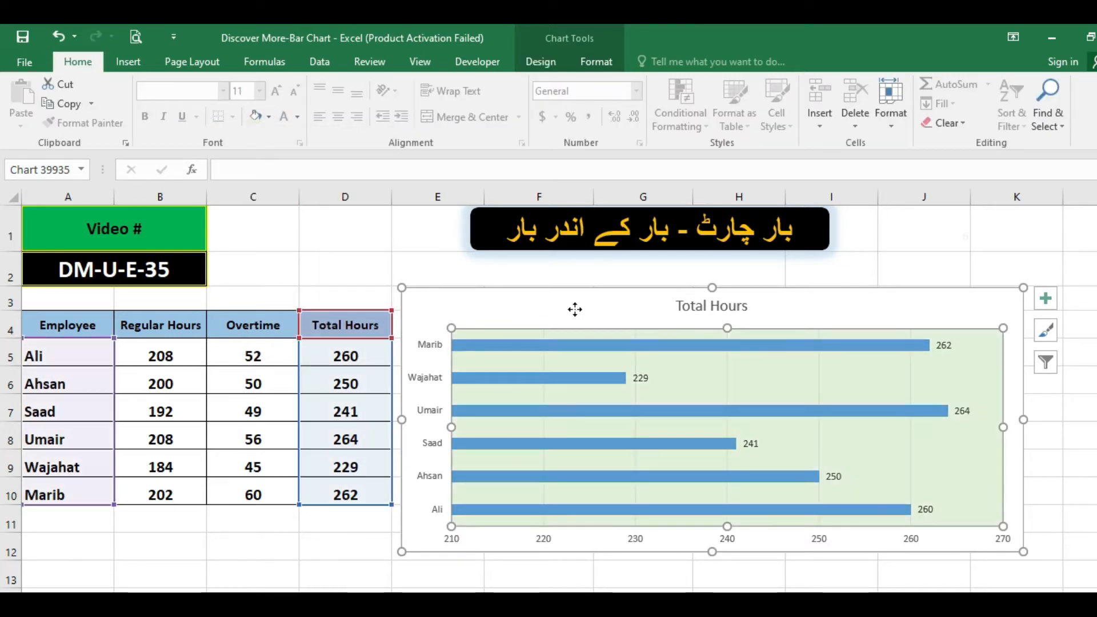
{"action": "left_click", "coordinate": [575, 309]}
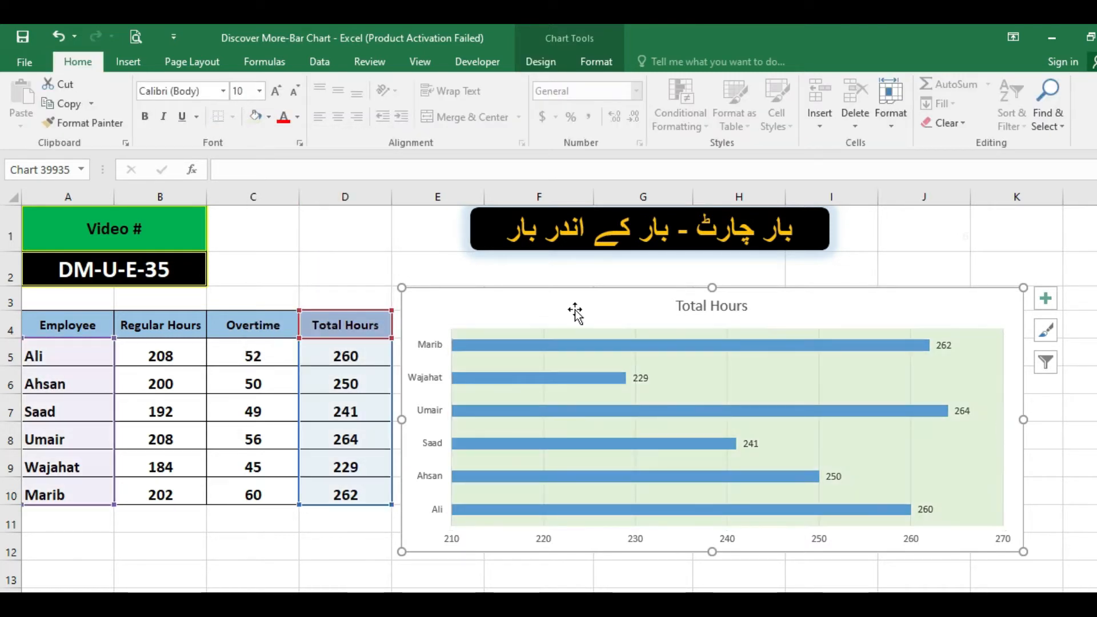
{"action": "left_click", "coordinate": [268, 118]}
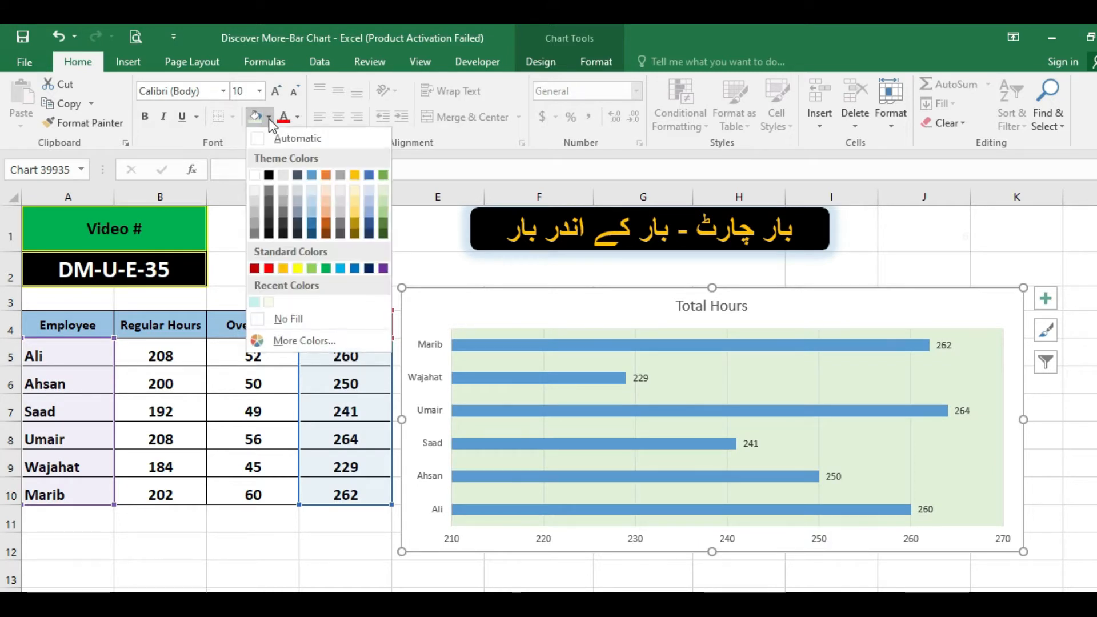
{"action": "left_click", "coordinate": [309, 211]}
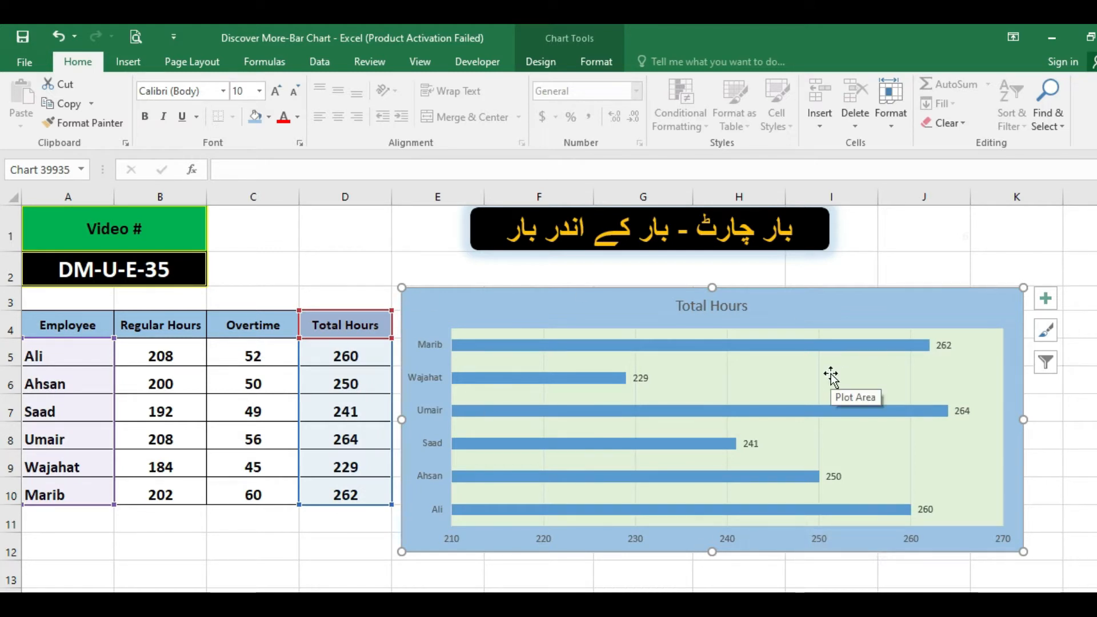
Set the gap width of the Total Hours bar series to 100% to thicken the bars.
{"action": "left_click", "coordinate": [696, 344]}
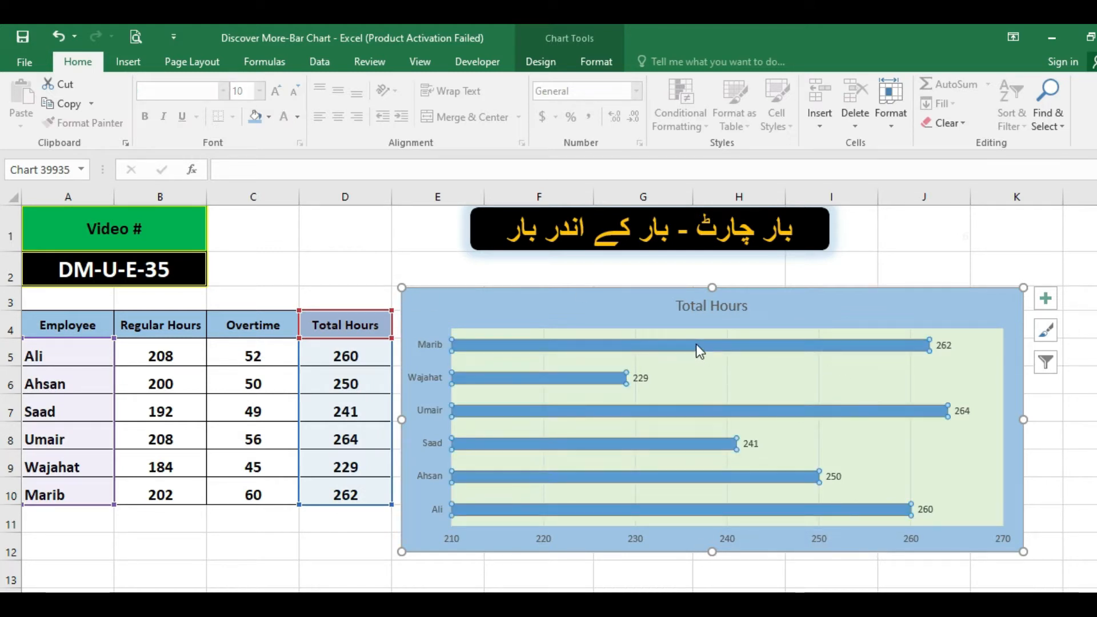
{"action": "right_click", "coordinate": [696, 345]}
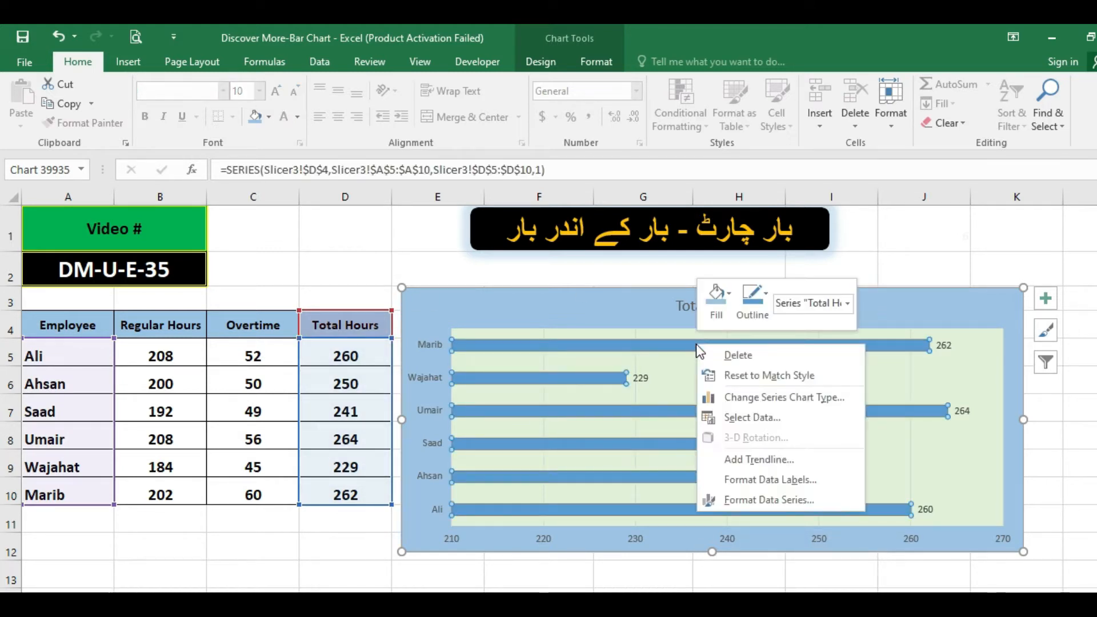
{"action": "left_click", "coordinate": [728, 503]}
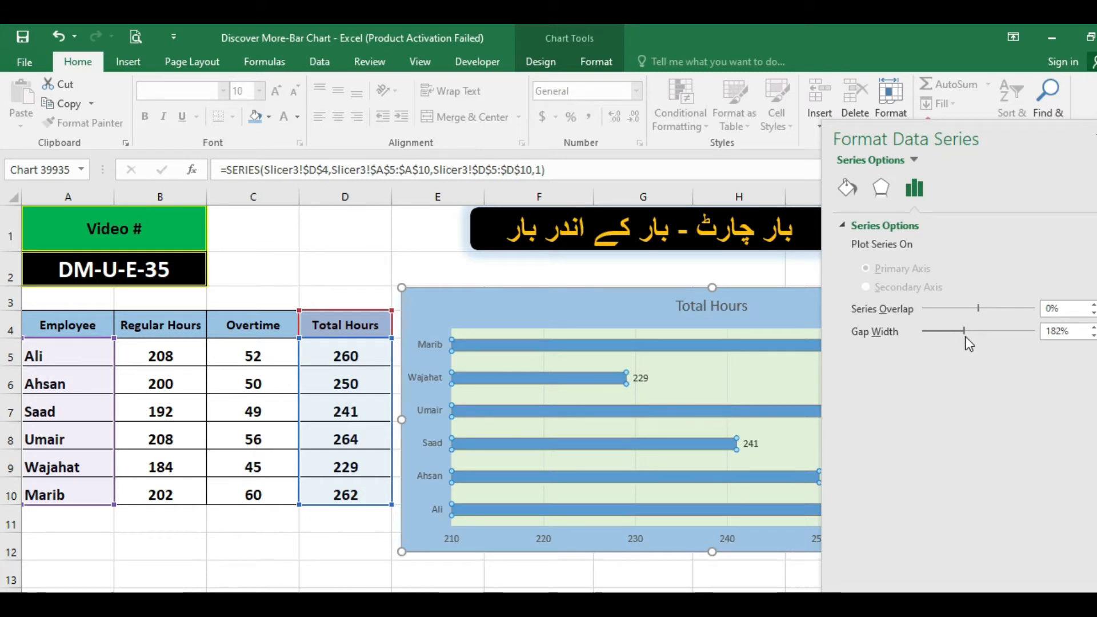
{"action": "left_click_drag", "start_coordinate": [965, 331], "coordinate": [942, 332]}
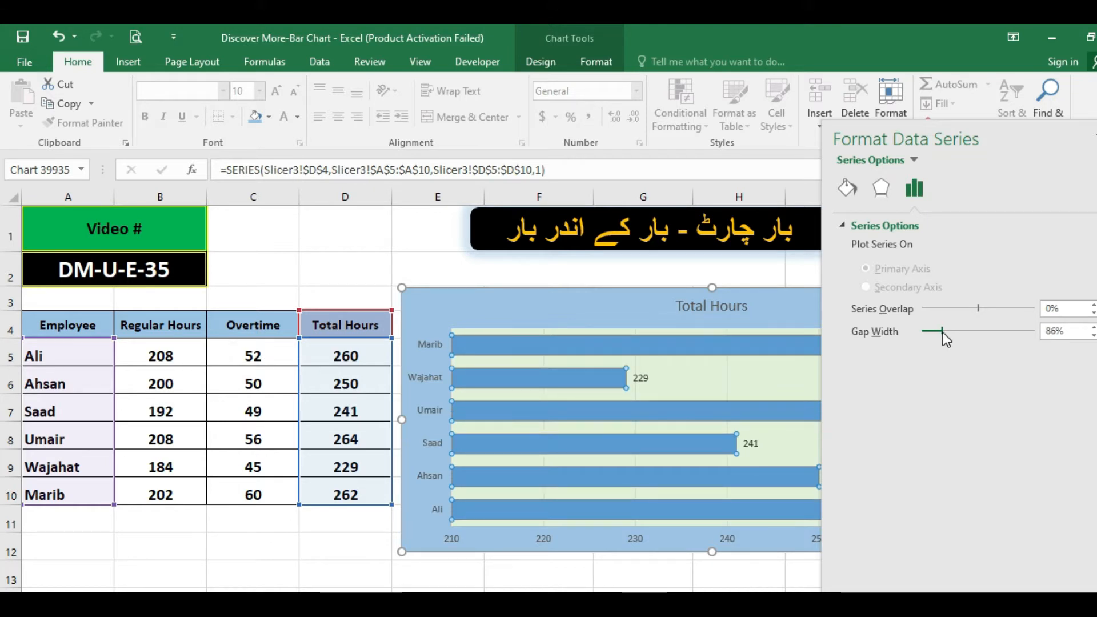
{"action": "left_click", "coordinate": [1094, 328]}
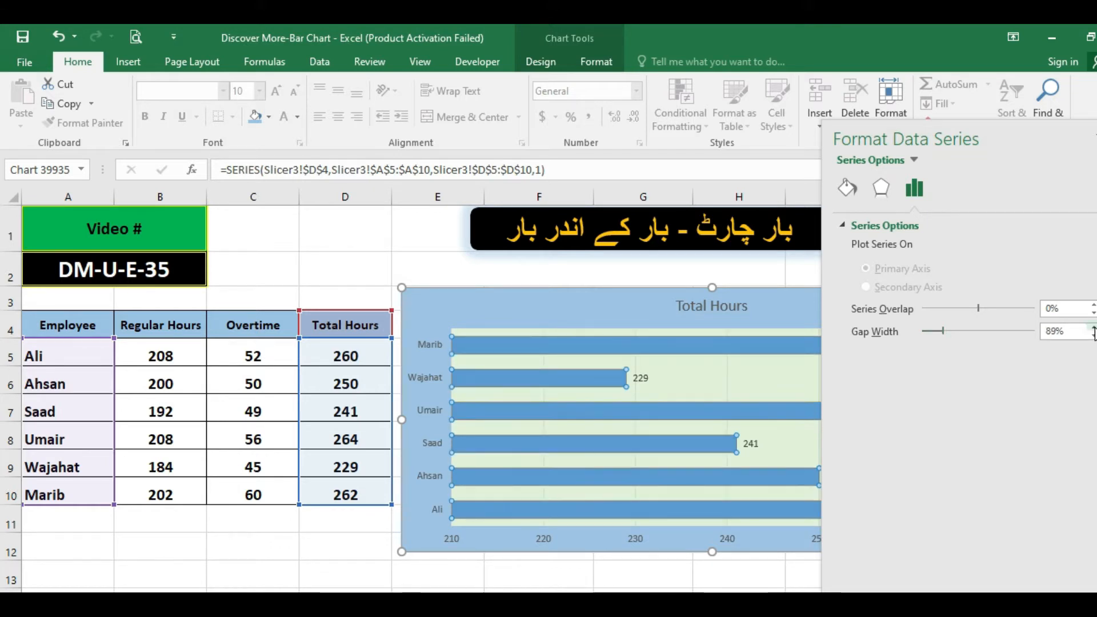
{"action": "left_click", "coordinate": [1094, 328]}
{"action": "left_click", "coordinate": [1094, 328]}
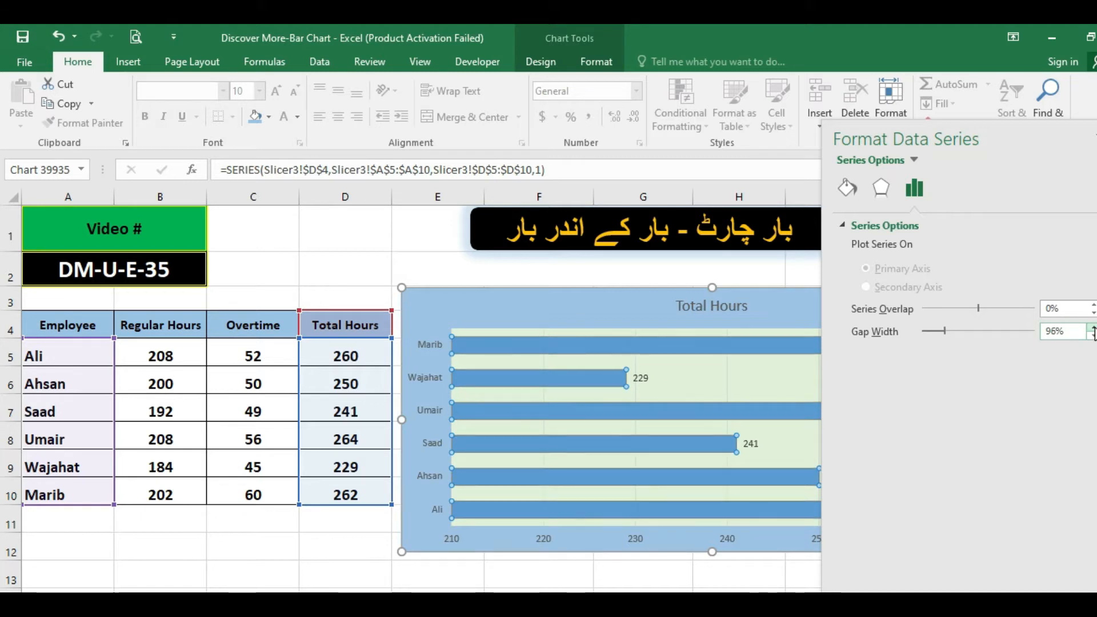
{"action": "left_click", "coordinate": [1093, 329]}
{"action": "left_click", "coordinate": [1093, 329]}
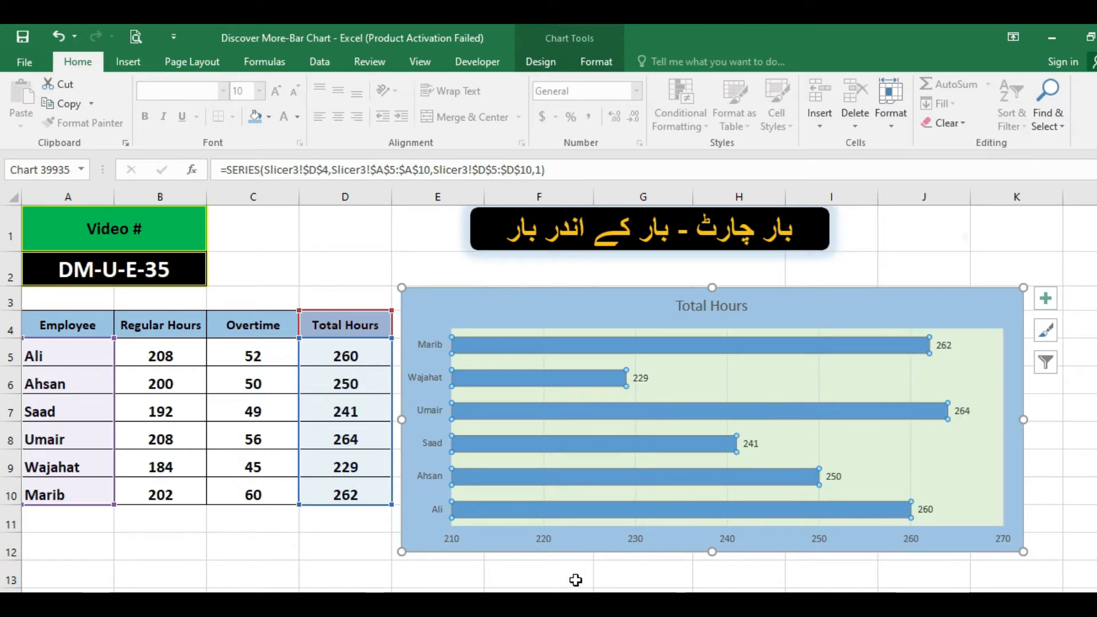
Apply the first bevel preset as the 3-D top bevel on the Total Hours bars and close the series formatting.
{"action": "right_click", "coordinate": [587, 411]}
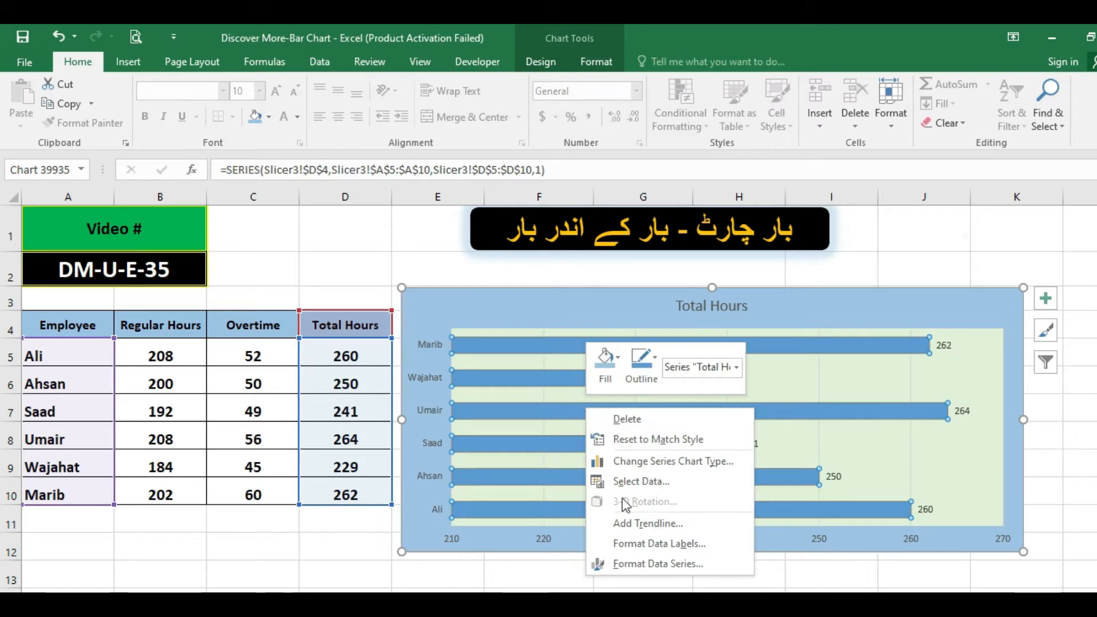
{"action": "left_click", "coordinate": [626, 565]}
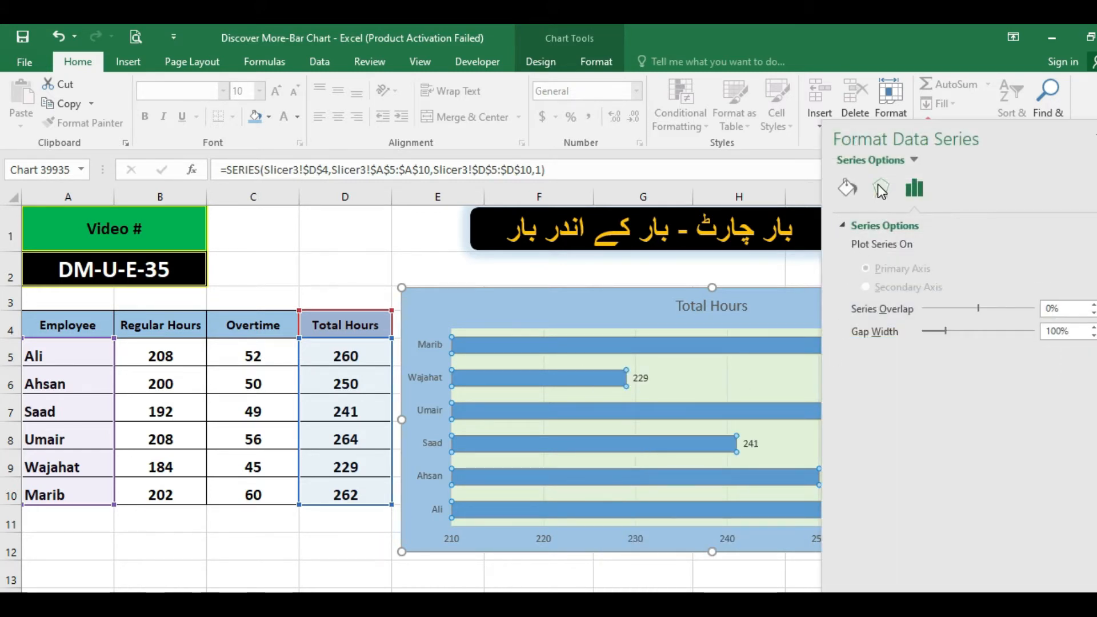
{"action": "left_click", "coordinate": [881, 186]}
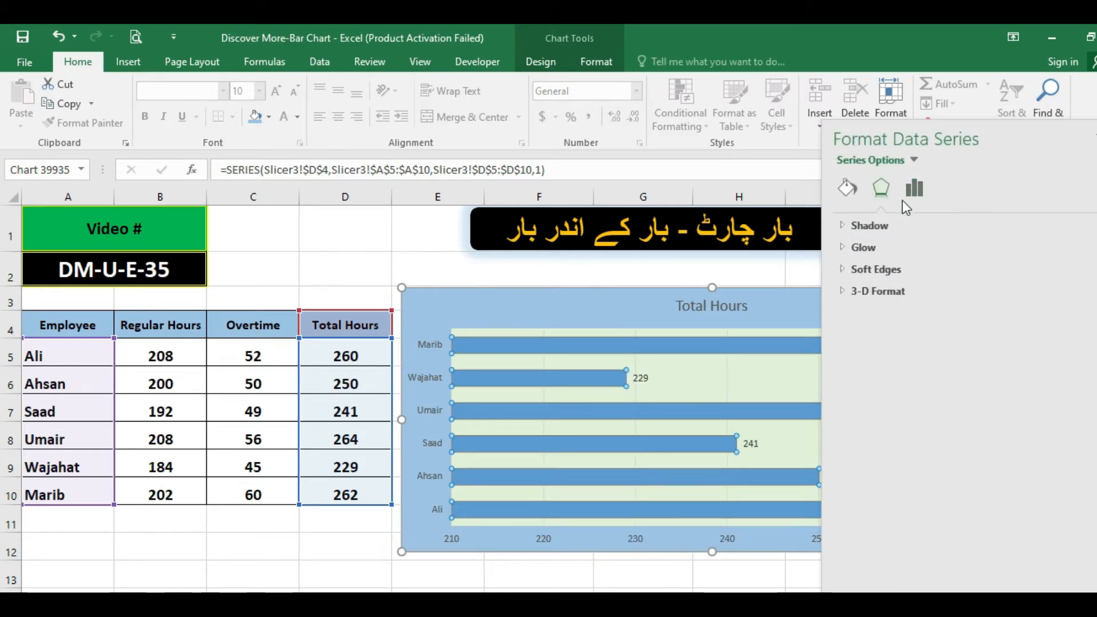
{"action": "left_click", "coordinate": [845, 292]}
{"action": "left_click", "coordinate": [901, 343]}
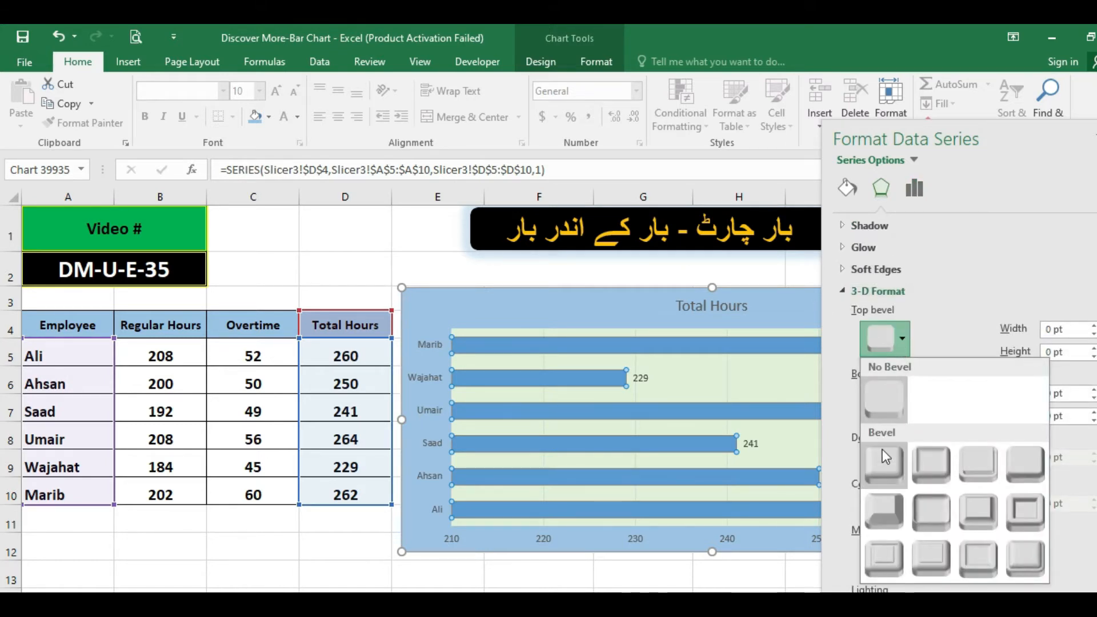
{"action": "left_click", "coordinate": [880, 465]}
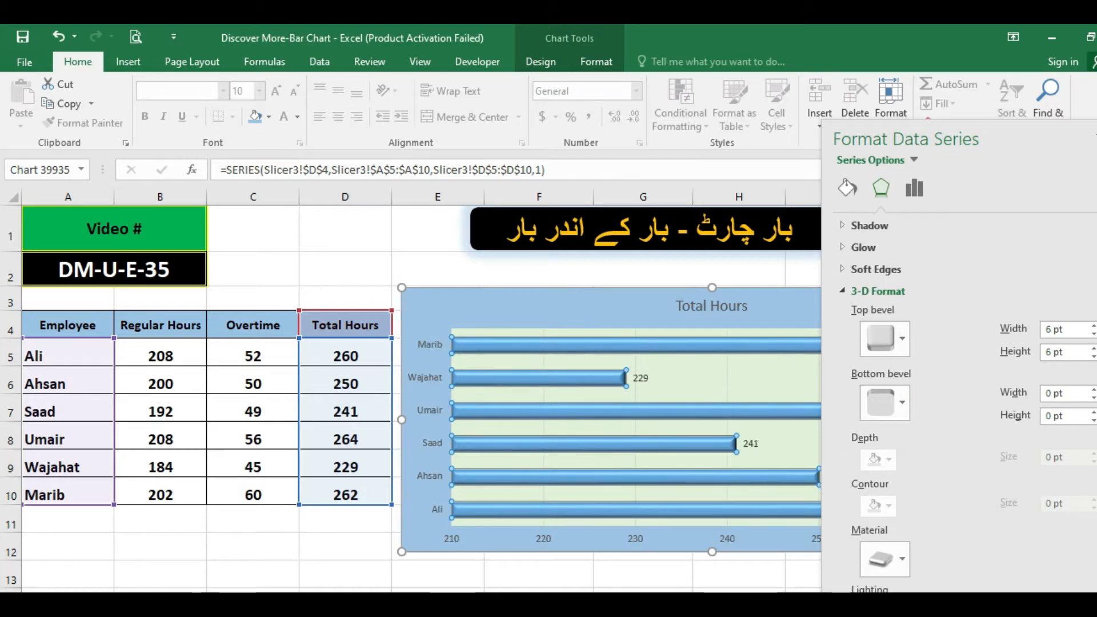
{"action": "left_click", "coordinate": [1096, 137]}
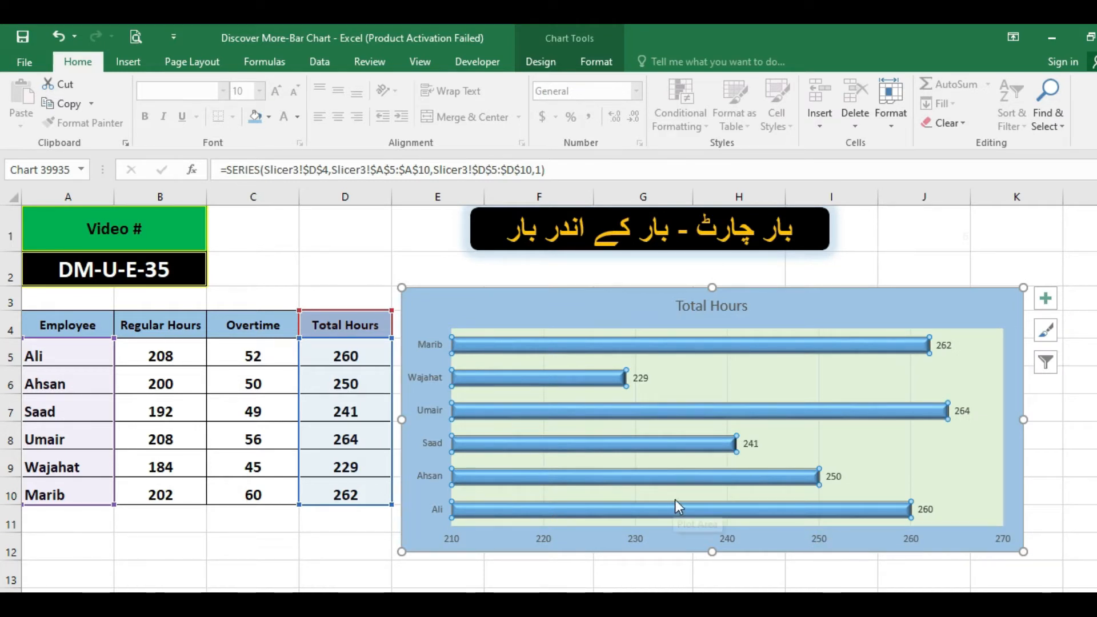
Fill the Total Hours bars with dark orange.
{"action": "left_click", "coordinate": [269, 118]}
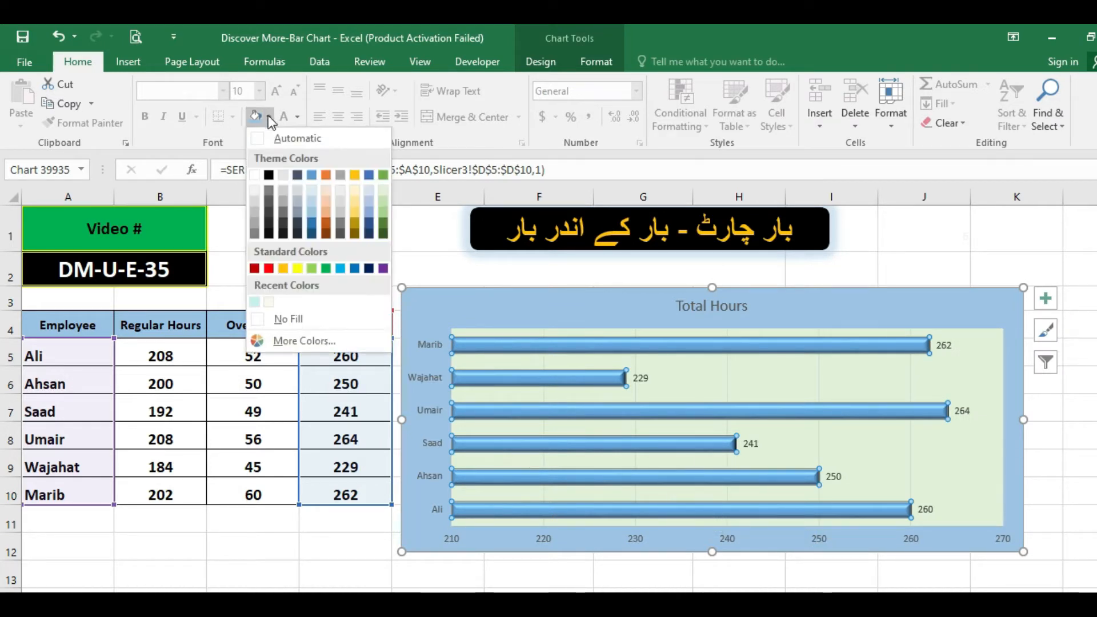
{"action": "left_click", "coordinate": [327, 226]}
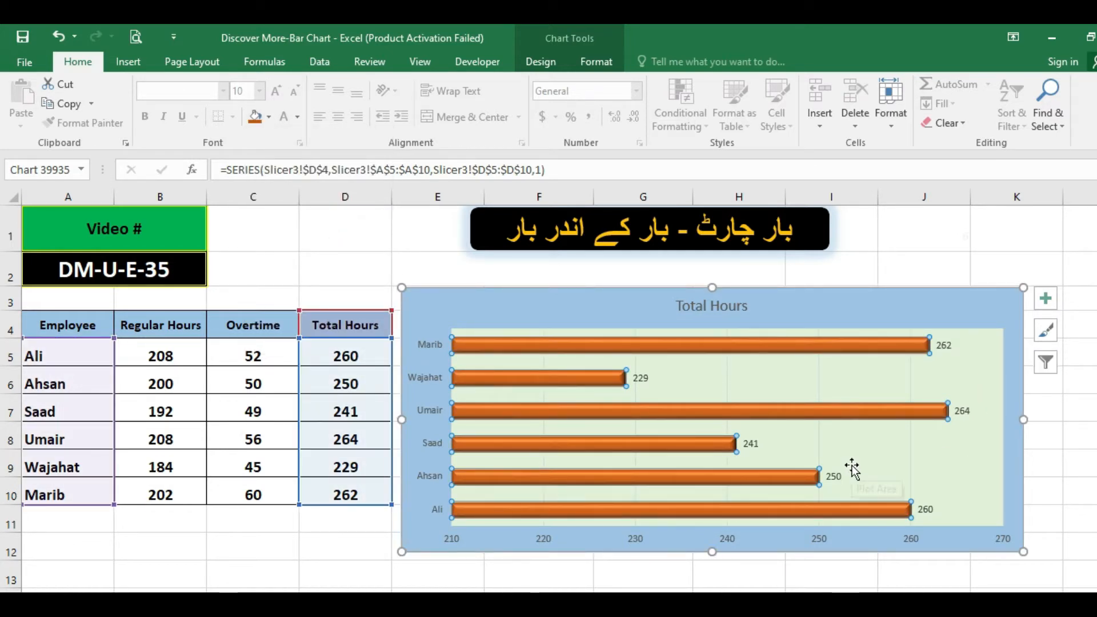
{"action": "left_click", "coordinate": [764, 360]}
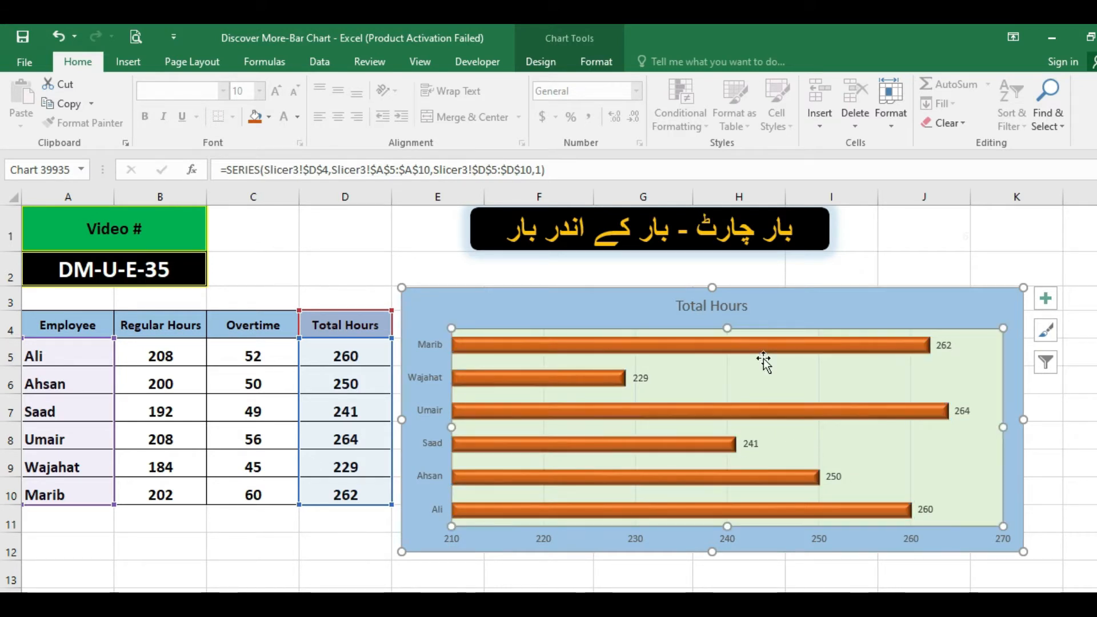
Add Primary Major Horizontal gridlines to the chart.
{"action": "left_click", "coordinate": [543, 56]}
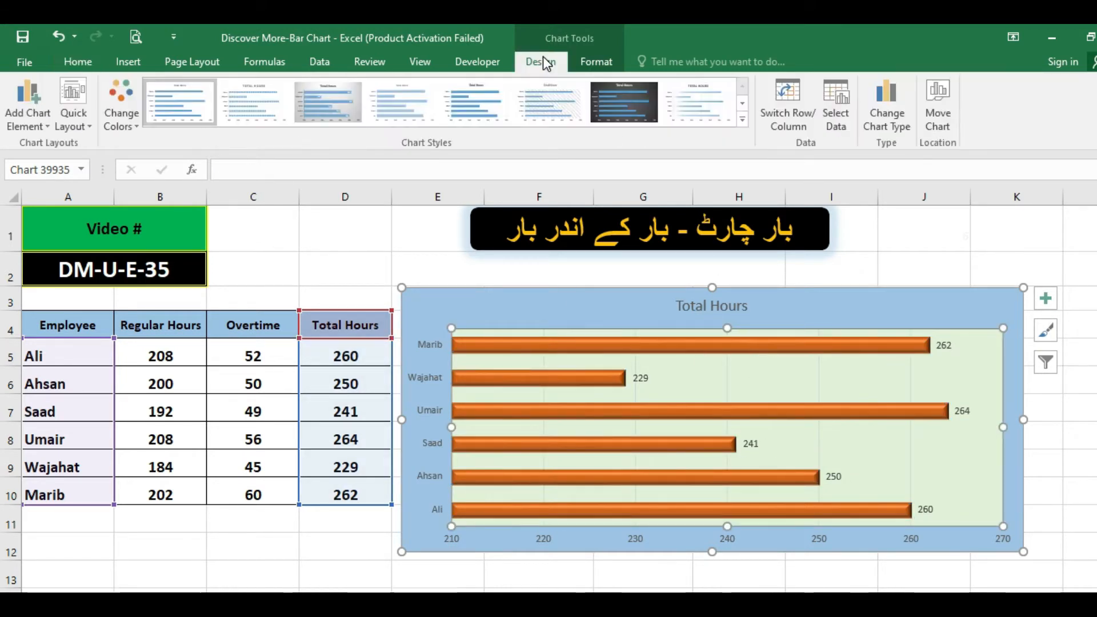
{"action": "left_click", "coordinate": [23, 123]}
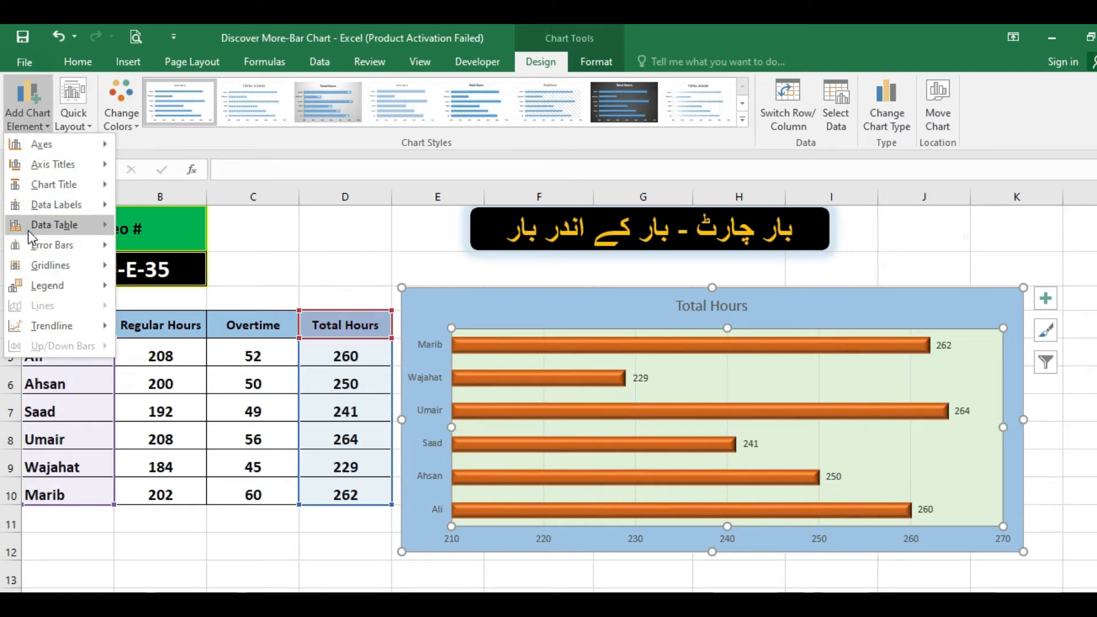
{"action": "mouse_move", "coordinate": [36, 333]}
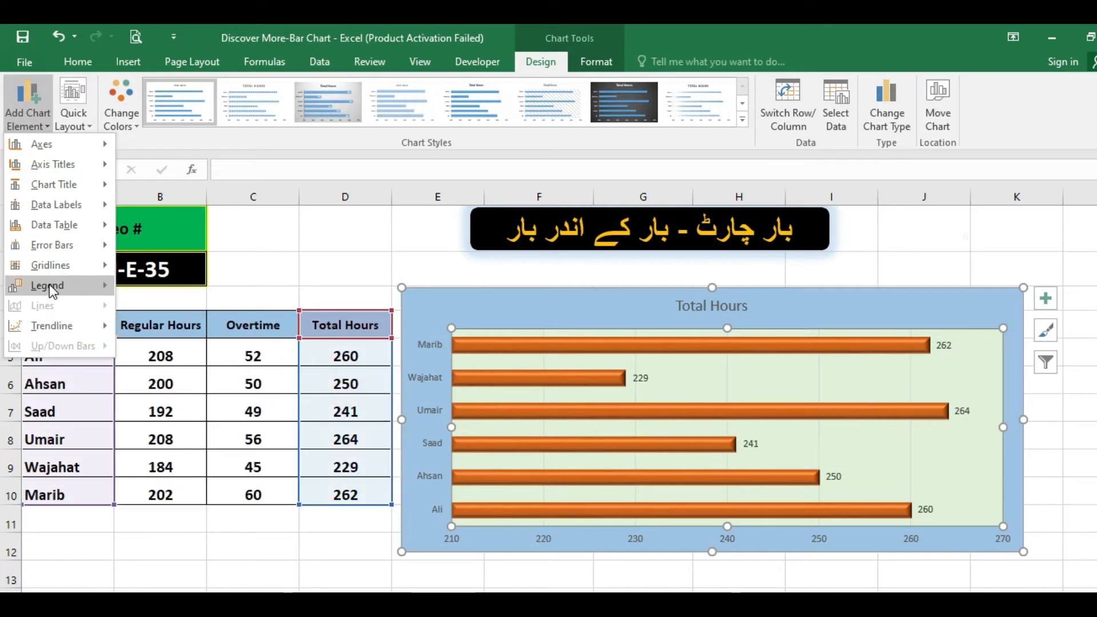
{"action": "mouse_move", "coordinate": [49, 284]}
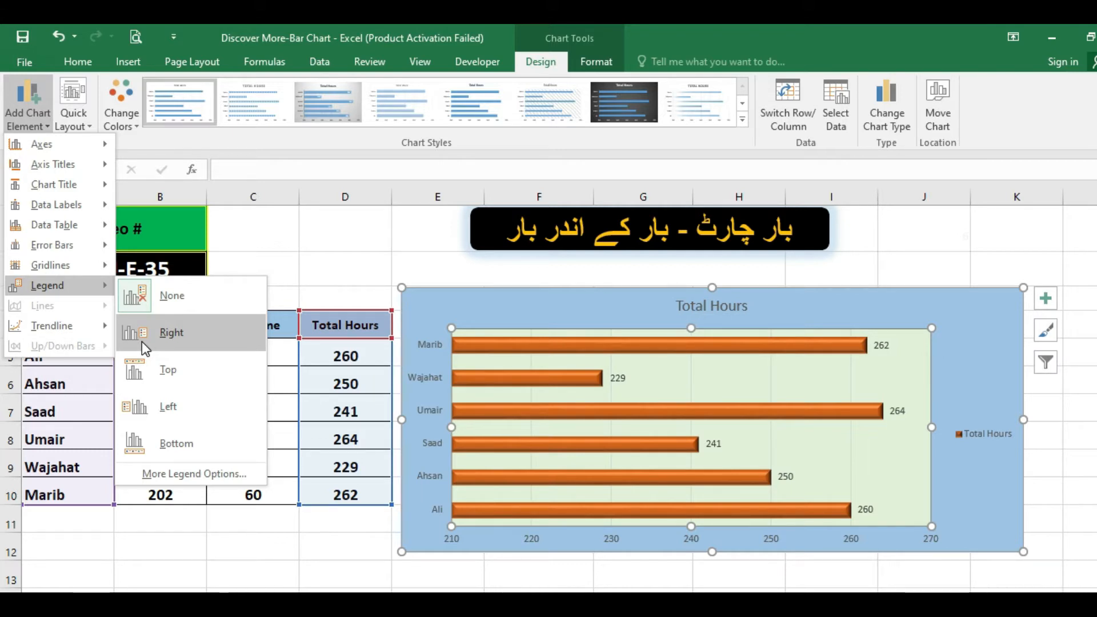
{"action": "mouse_move", "coordinate": [53, 264]}
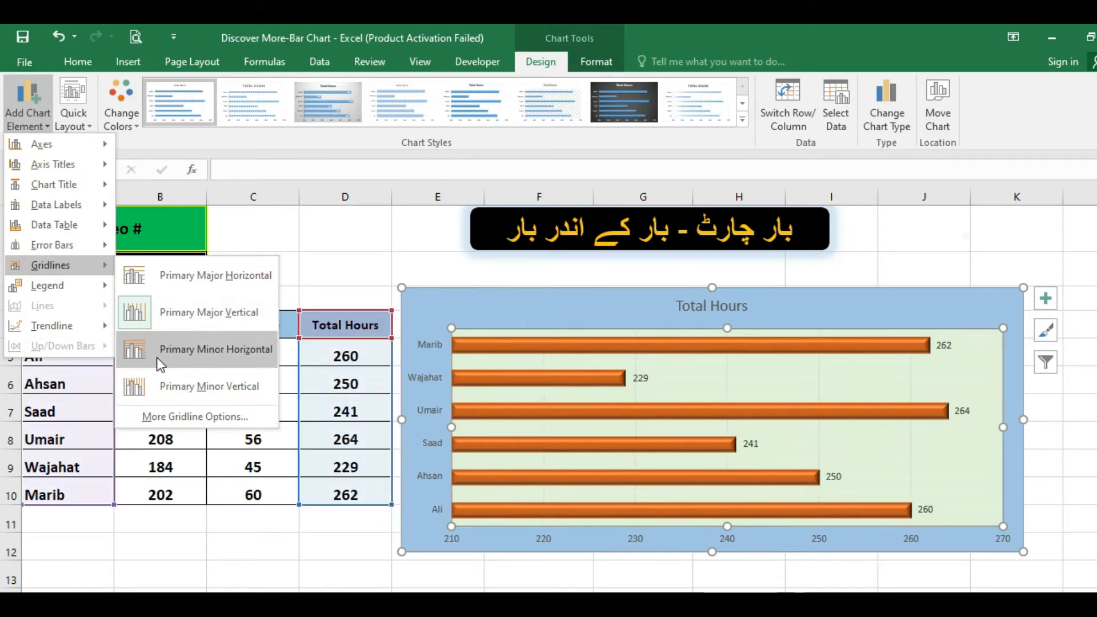
{"action": "left_click", "coordinate": [167, 276]}
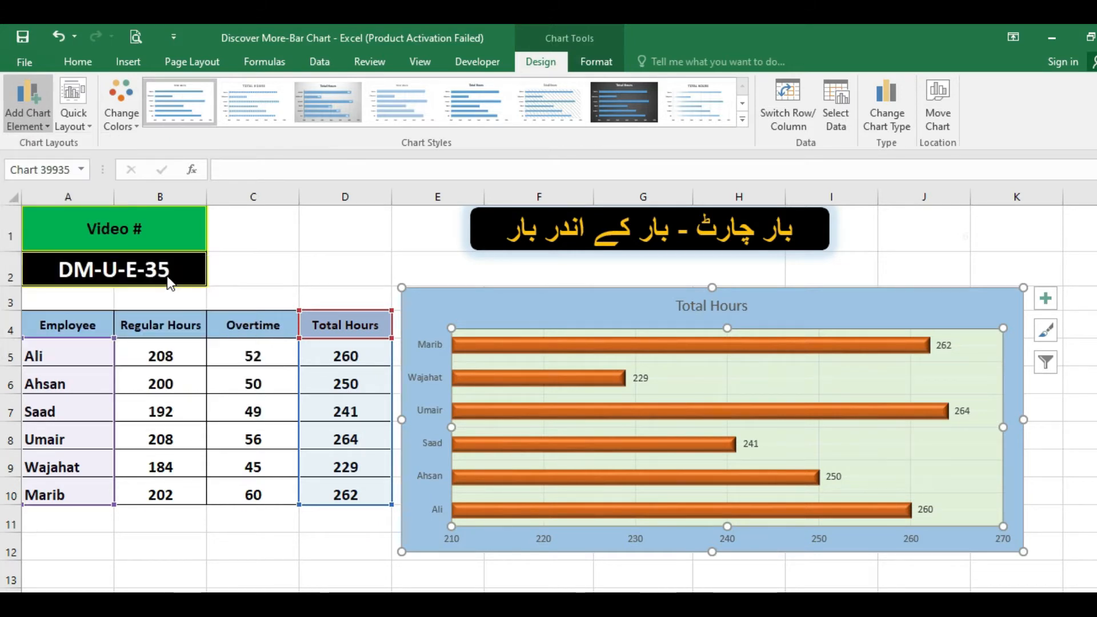
Recolour the chart's vertical major gridlines with a darker grey solid line and close the gridline formatting.
{"action": "left_click", "coordinate": [726, 379]}
{"action": "right_click", "coordinate": [726, 378]}
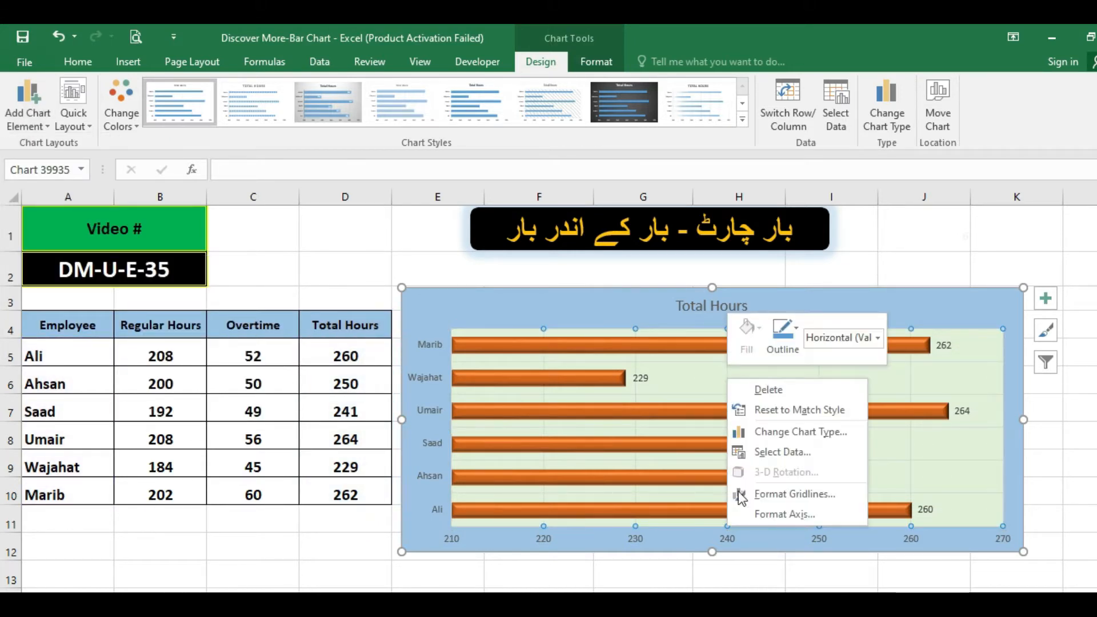
{"action": "left_click", "coordinate": [765, 497]}
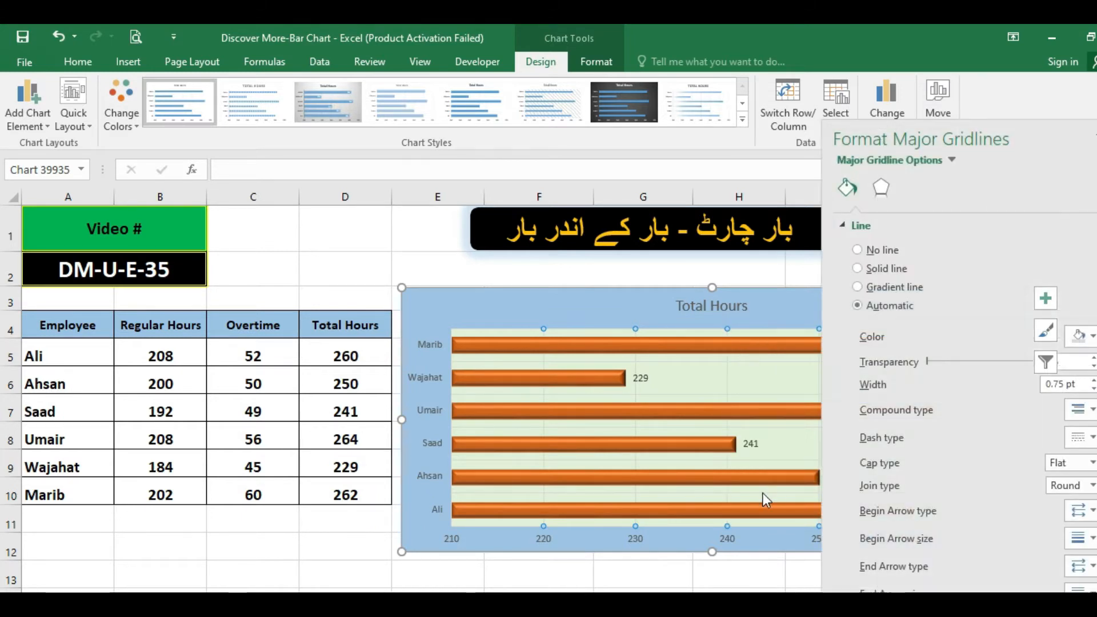
{"action": "left_click", "coordinate": [1093, 338]}
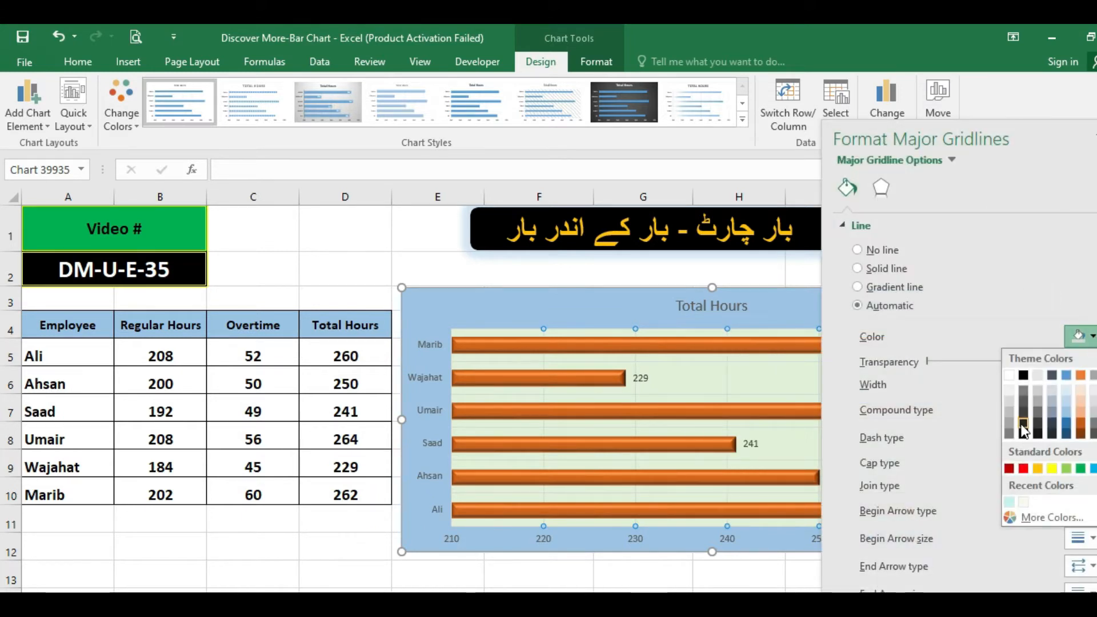
{"action": "left_click", "coordinate": [1010, 424]}
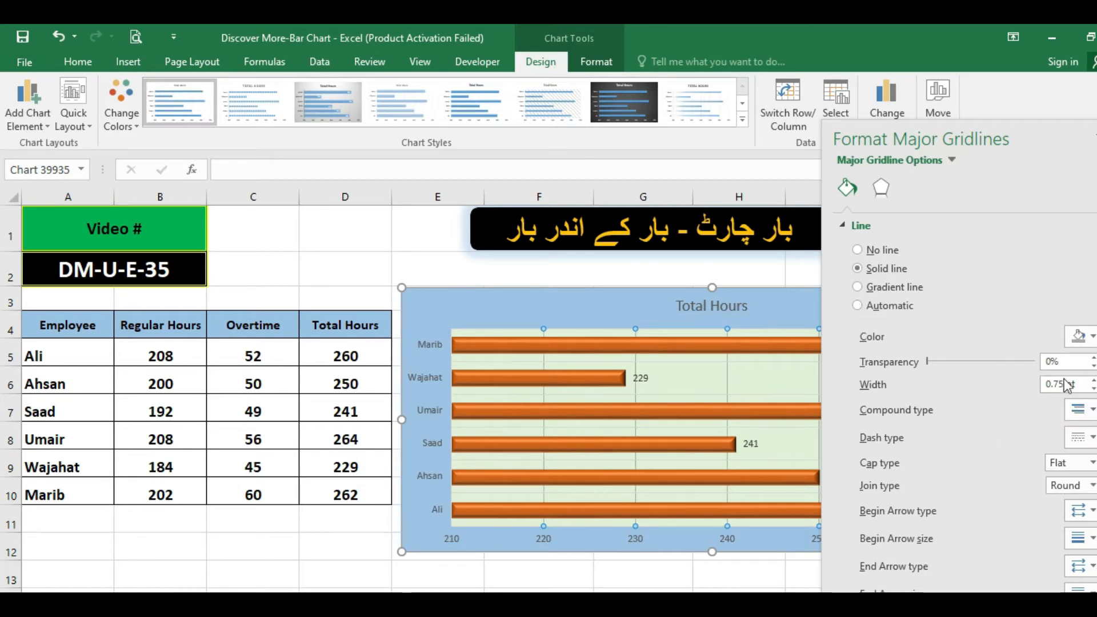
{"action": "left_click", "coordinate": [1096, 138]}
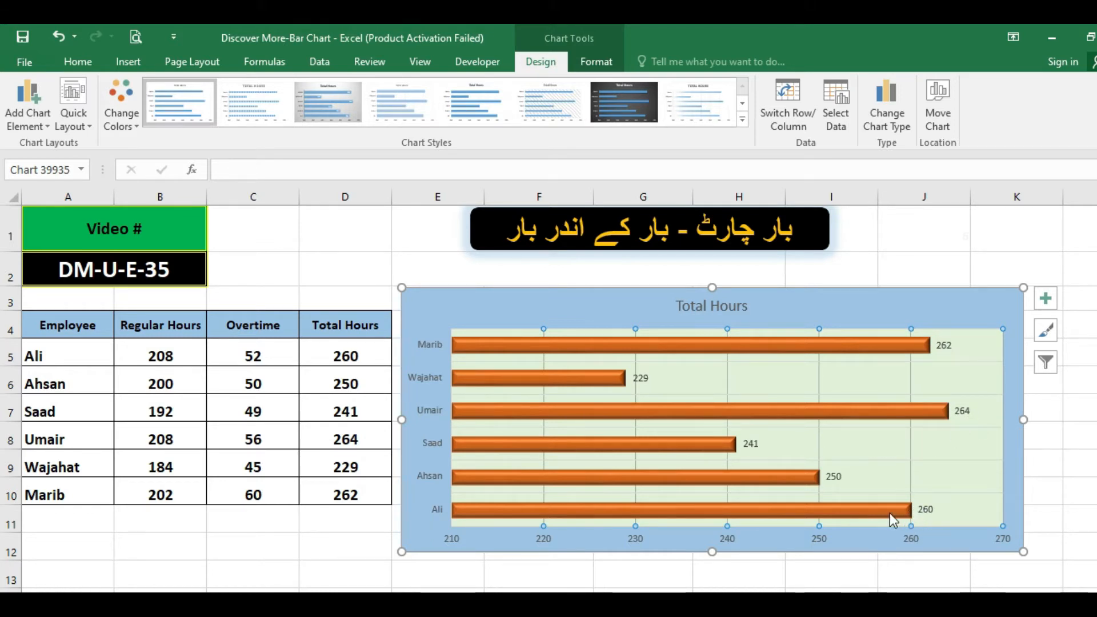
Change the chart title to "Time Sheet Hours" and leave the chart.
{"action": "left_click", "coordinate": [713, 310]}
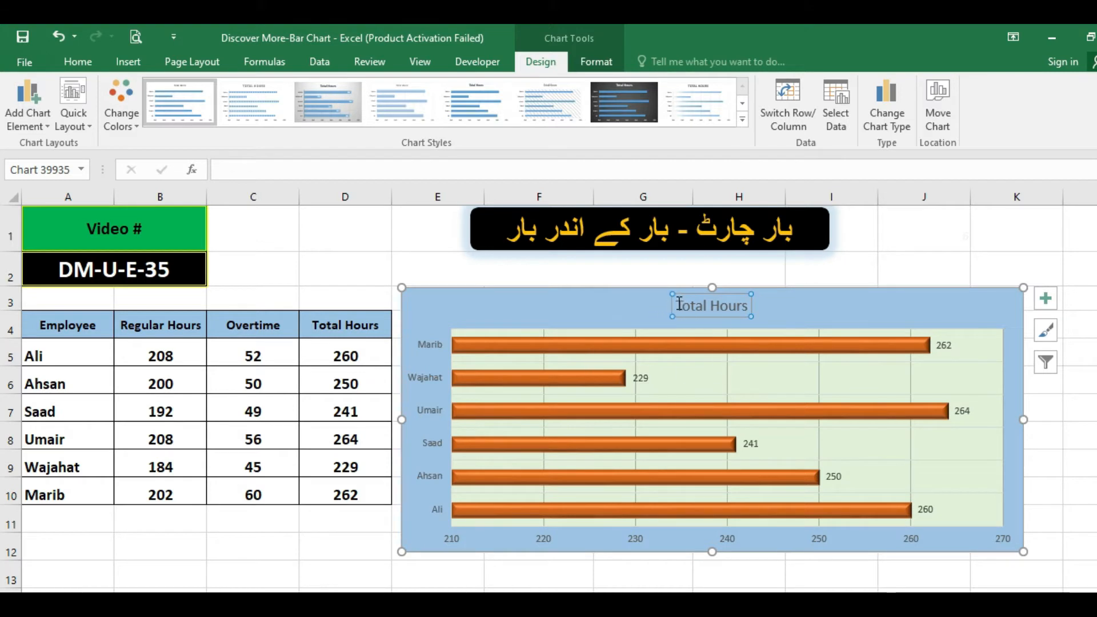
{"action": "left_click_drag", "start_coordinate": [680, 303], "coordinate": [764, 305]}
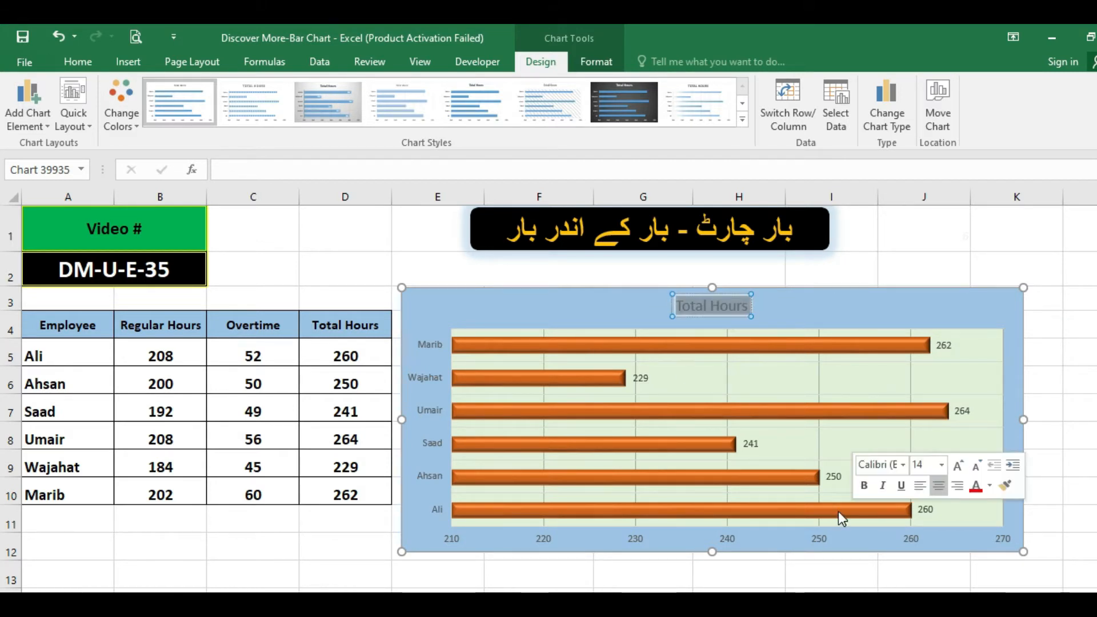
{"action": "type", "text": "Time Sheet"}
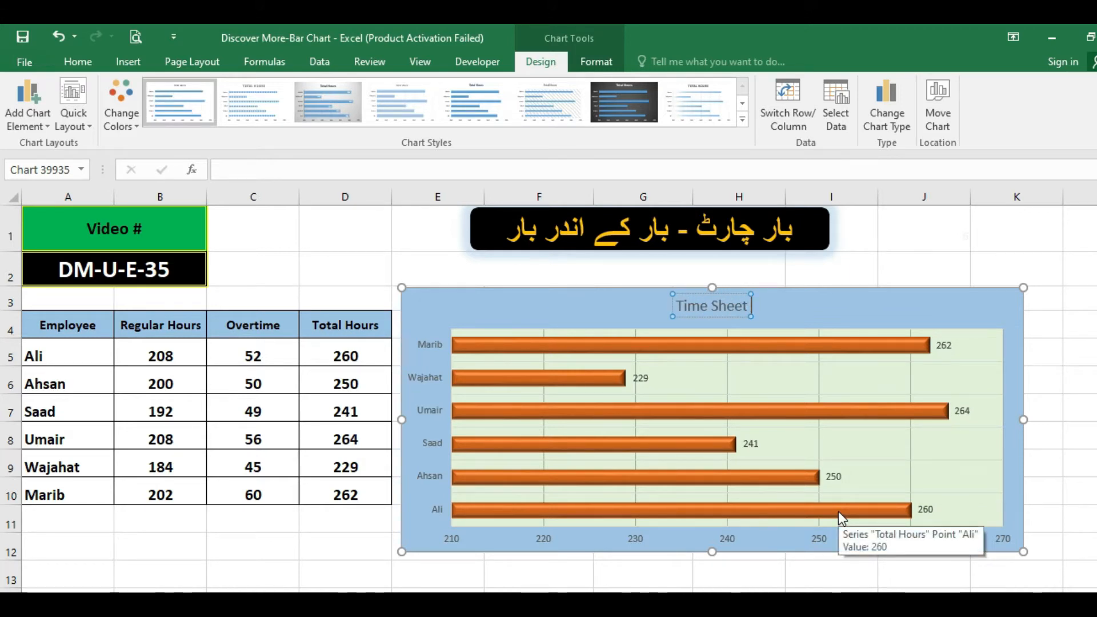
{"action": "type", "text": " Hours"}
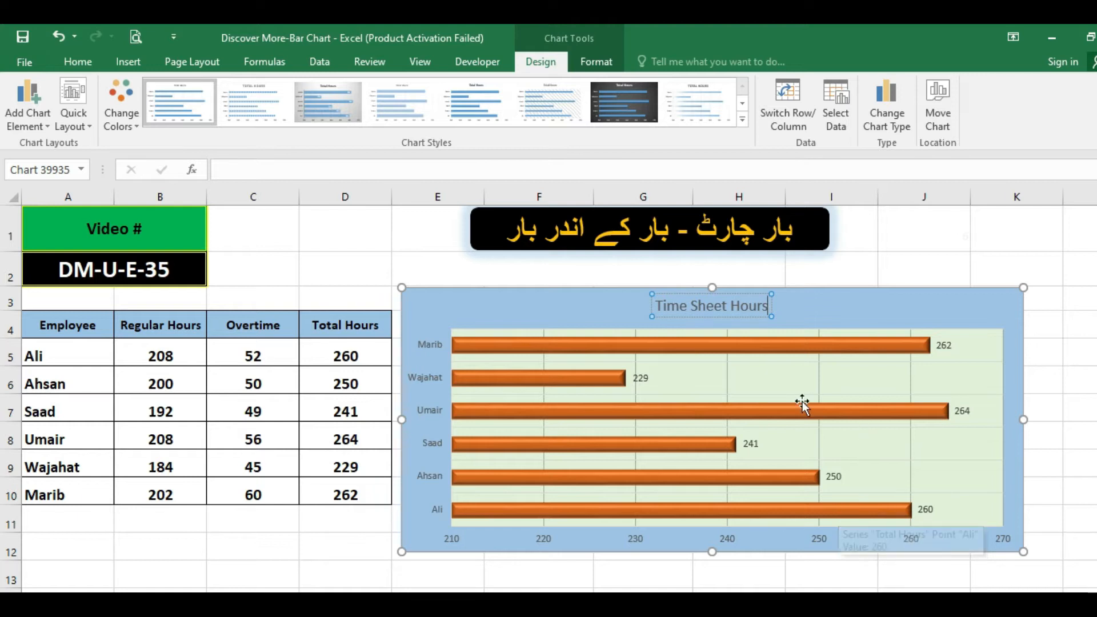
{"action": "left_click", "coordinate": [549, 269]}
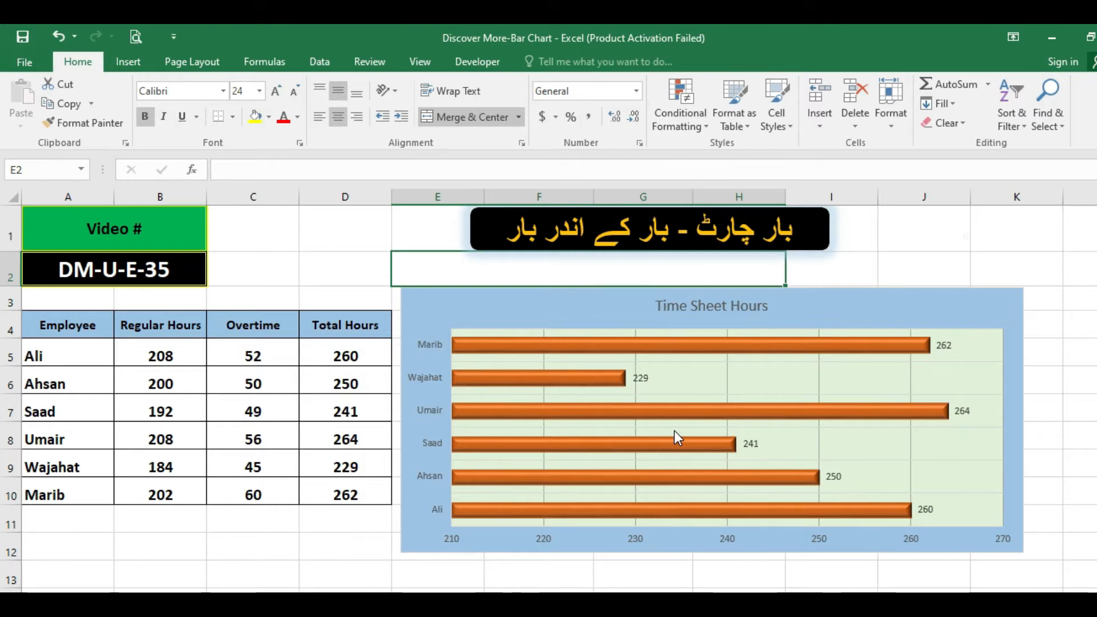
Delete the orange Time Sheet Hours bar chart from the worksheet.
{"action": "left_click", "coordinate": [524, 306]}
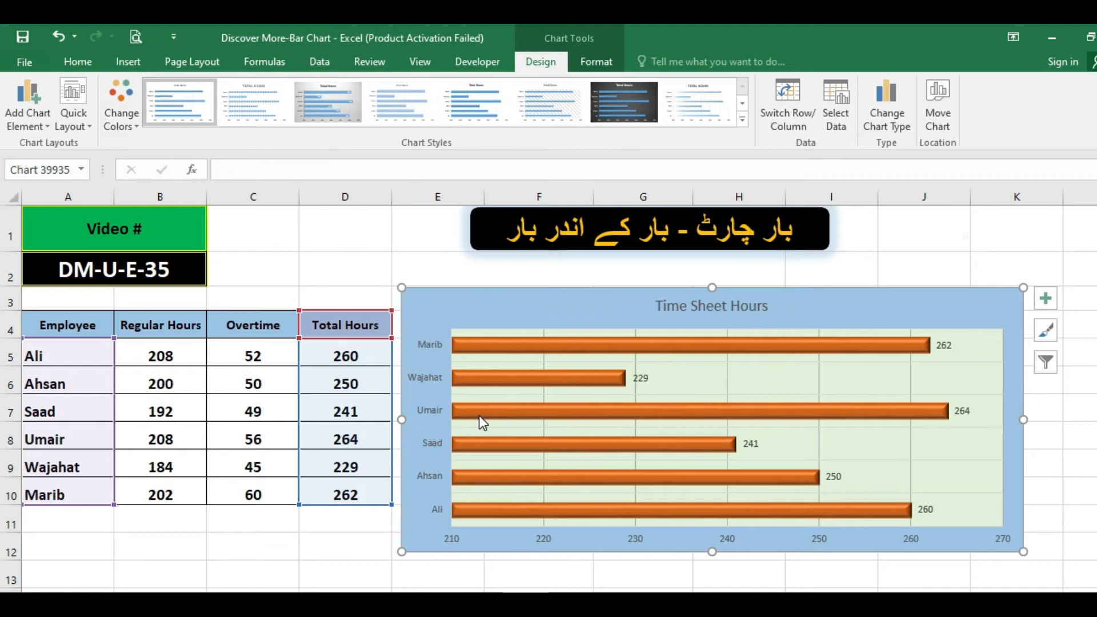
{"action": "mouse_move", "coordinate": [480, 420]}
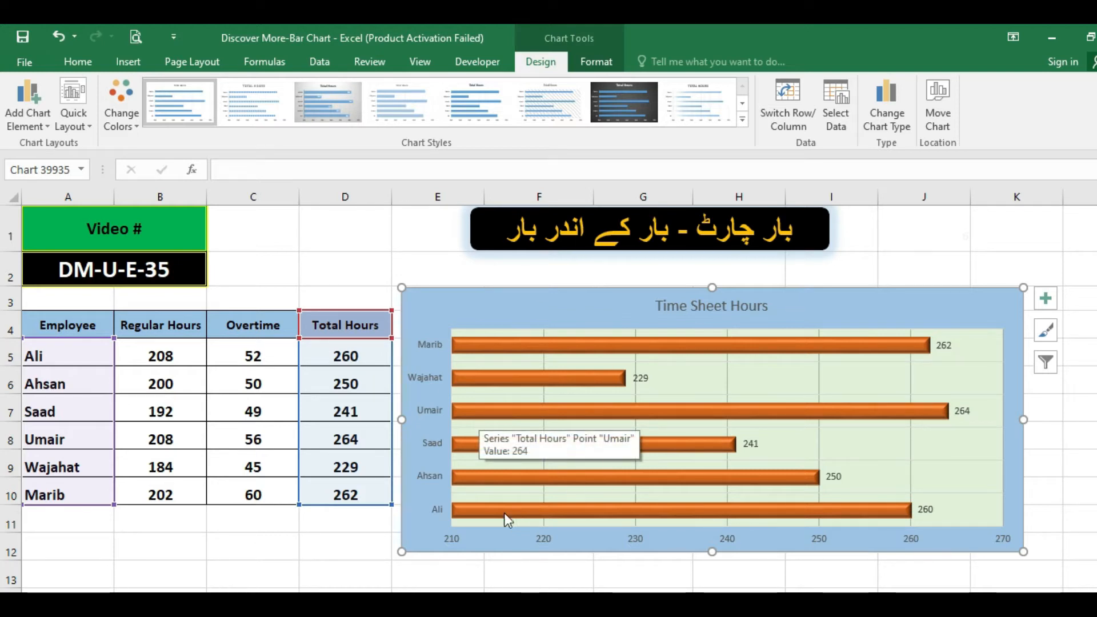
{"action": "left_click", "coordinate": [350, 524]}
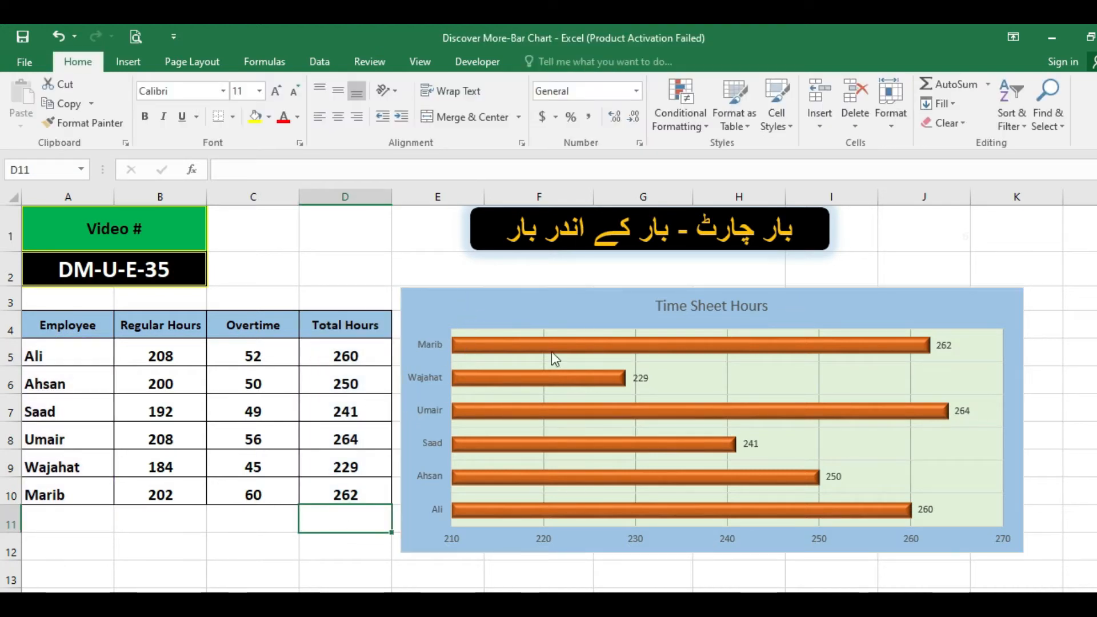
{"action": "left_click", "coordinate": [472, 303]}
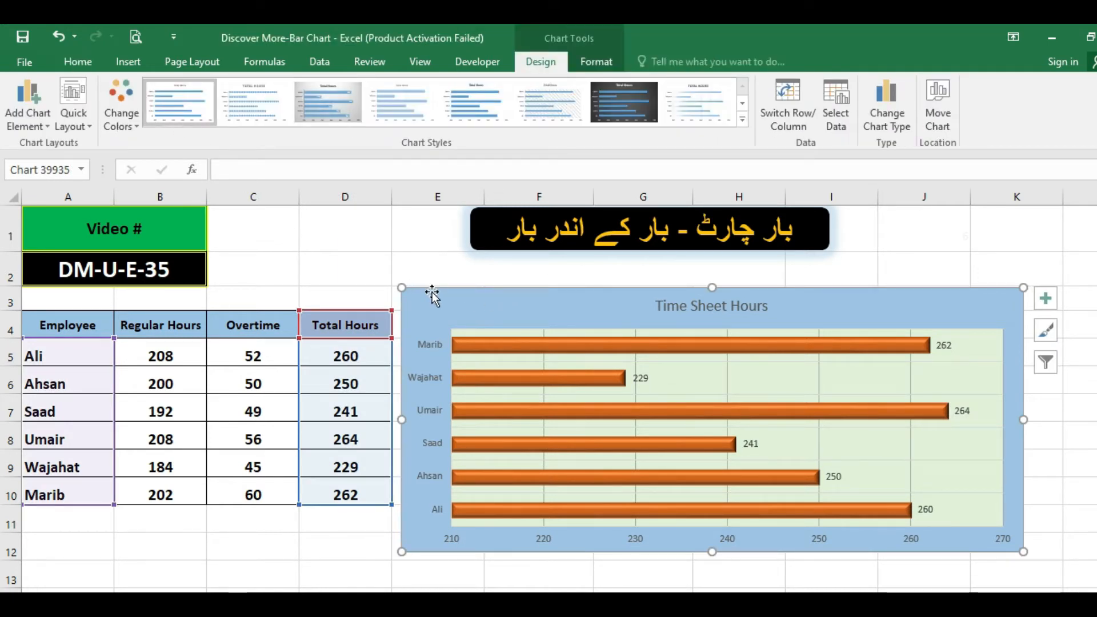
{"action": "key", "text": "Delete"}
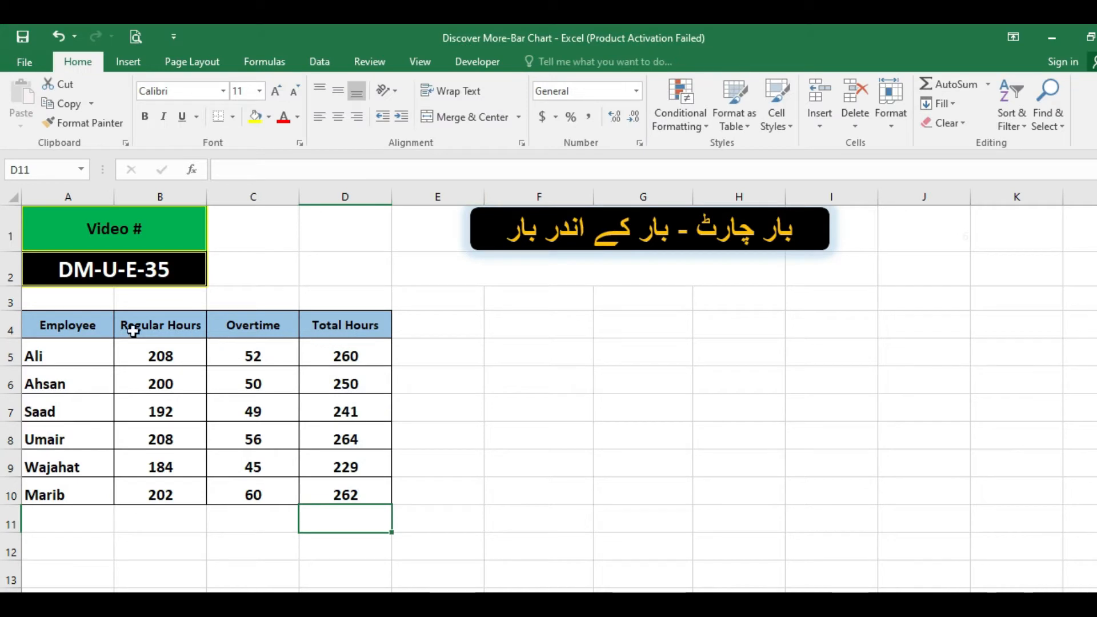
Insert a 3-D clustered bar chart from the Employee and Total Hours columns and enlarge it to about column K and row 13.
{"action": "left_click_drag", "start_coordinate": [71, 330], "coordinate": [73, 489]}
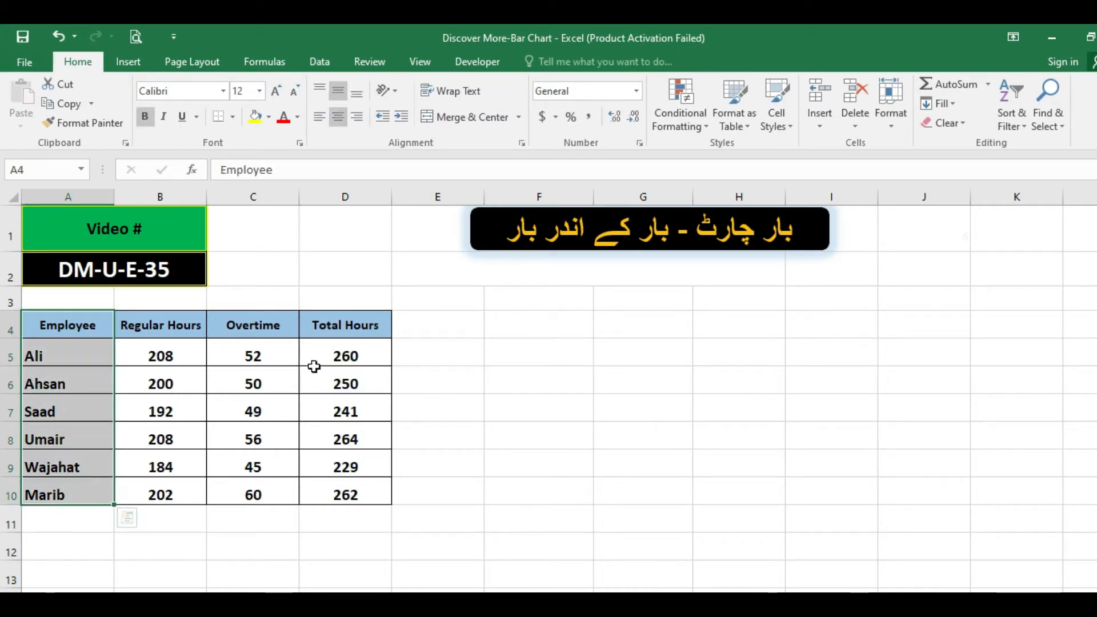
{"action": "left_click_drag", "start_coordinate": [337, 331], "coordinate": [326, 490]}
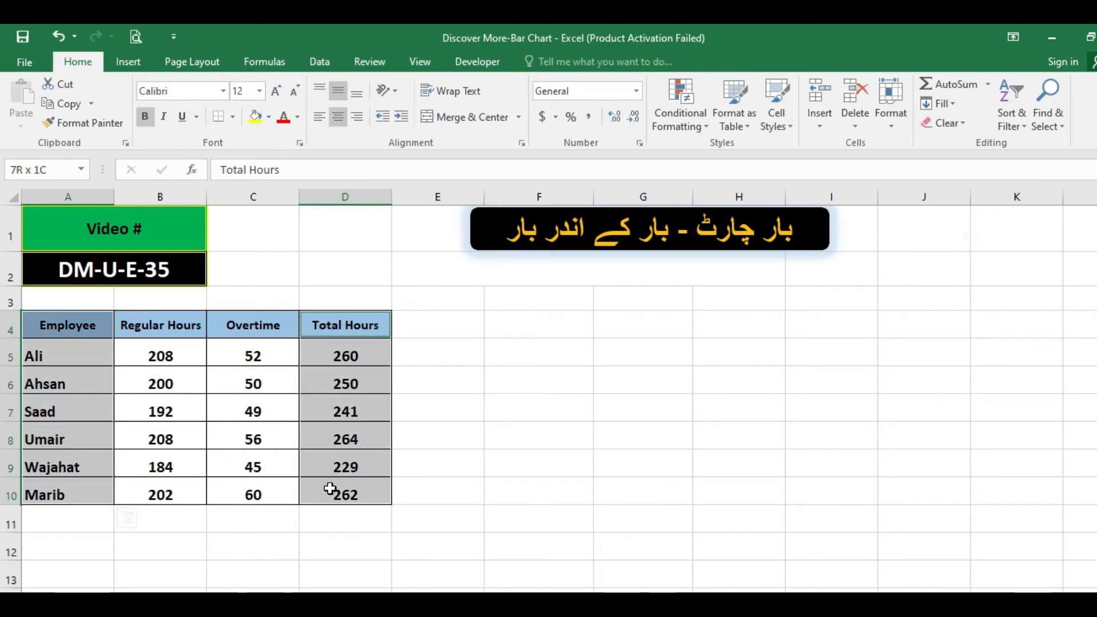
{"action": "left_click", "coordinate": [132, 64]}
{"action": "left_click", "coordinate": [488, 84]}
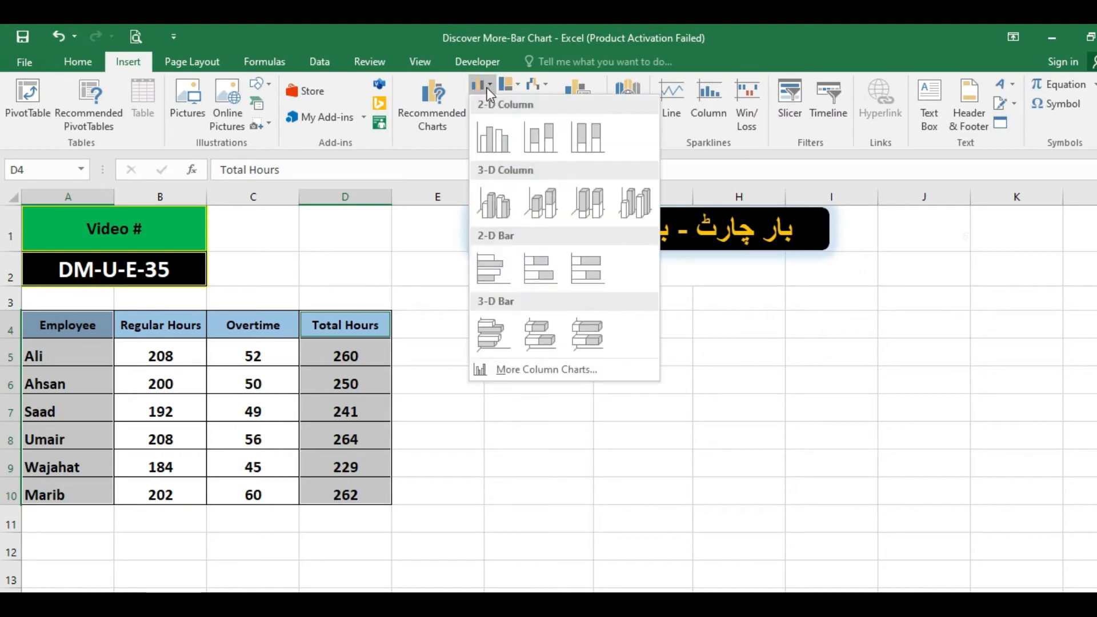
{"action": "left_click", "coordinate": [494, 337]}
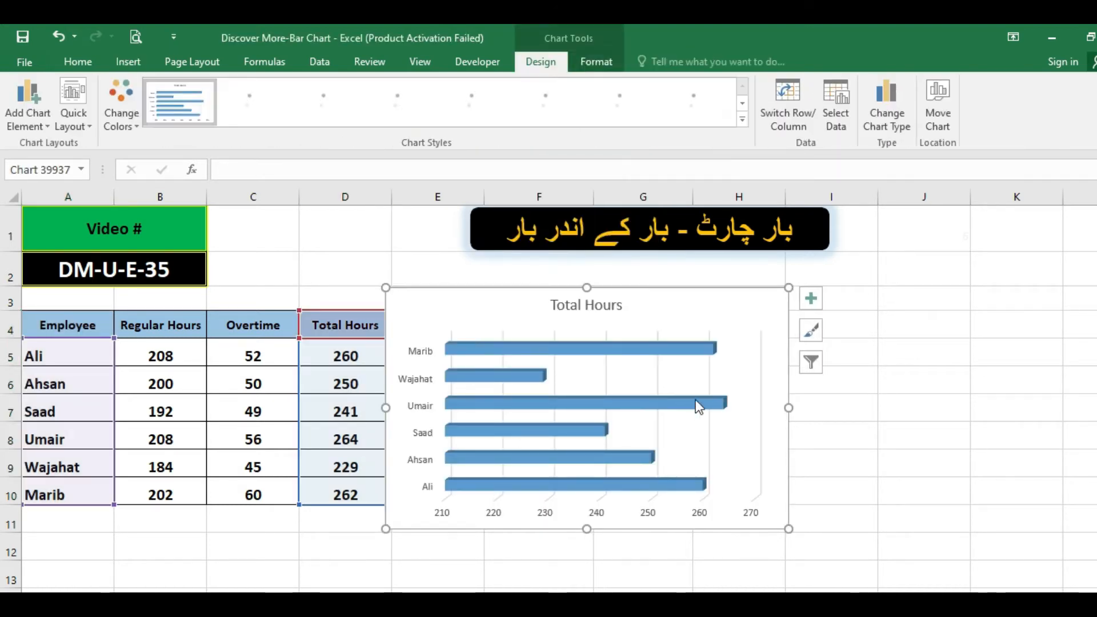
{"action": "left_click_drag", "start_coordinate": [789, 528], "coordinate": [1037, 577]}
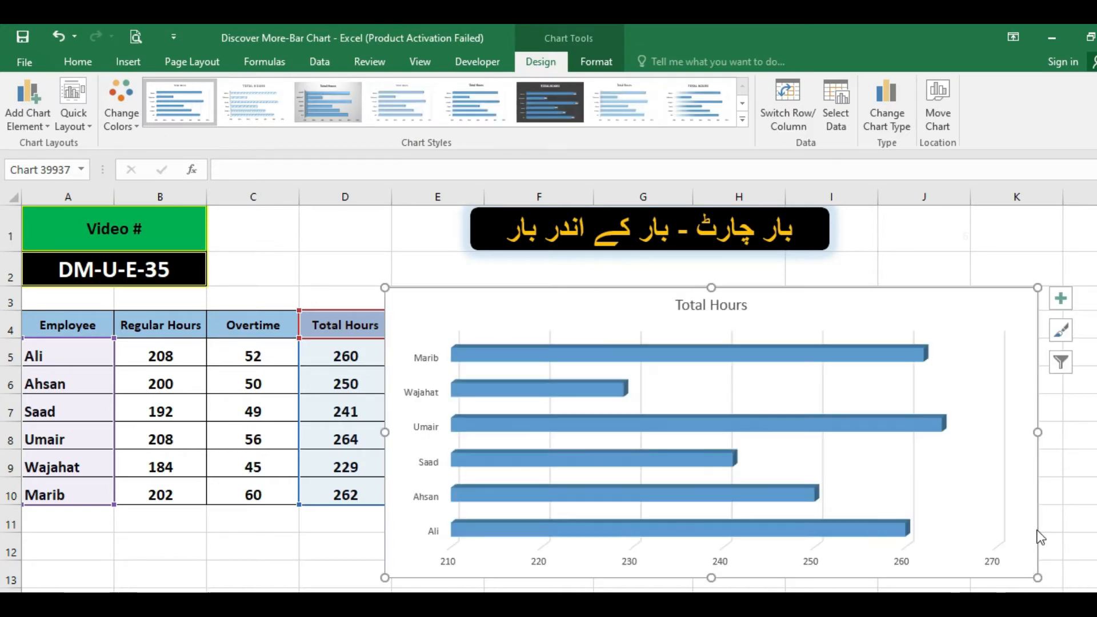
Fill the 3-D chart's plot area with light green.
{"action": "left_click", "coordinate": [684, 378]}
{"action": "left_click", "coordinate": [79, 63]}
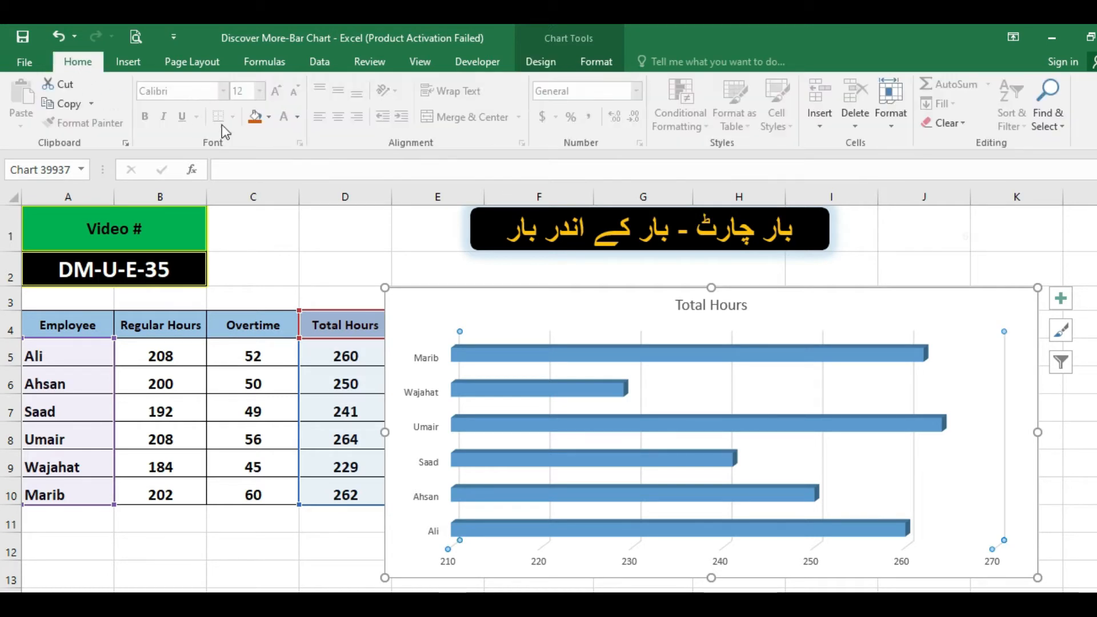
{"action": "left_click", "coordinate": [270, 117]}
{"action": "left_click", "coordinate": [383, 189]}
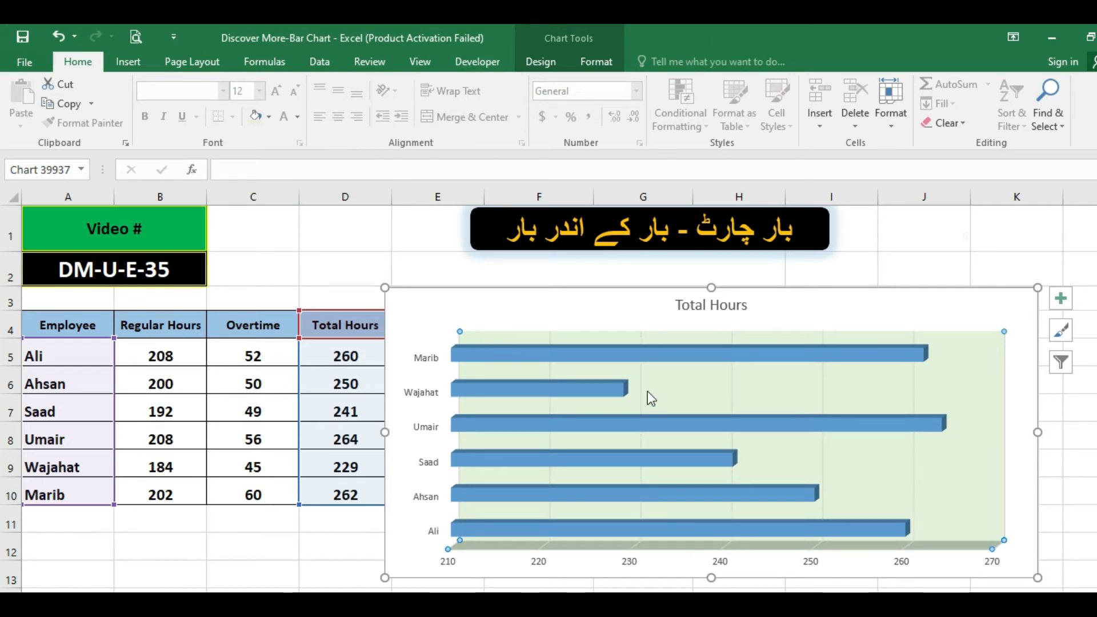
Set the Total Hours series' gap width to 100% and its column shape to Cylinder.
{"action": "right_click", "coordinate": [800, 351]}
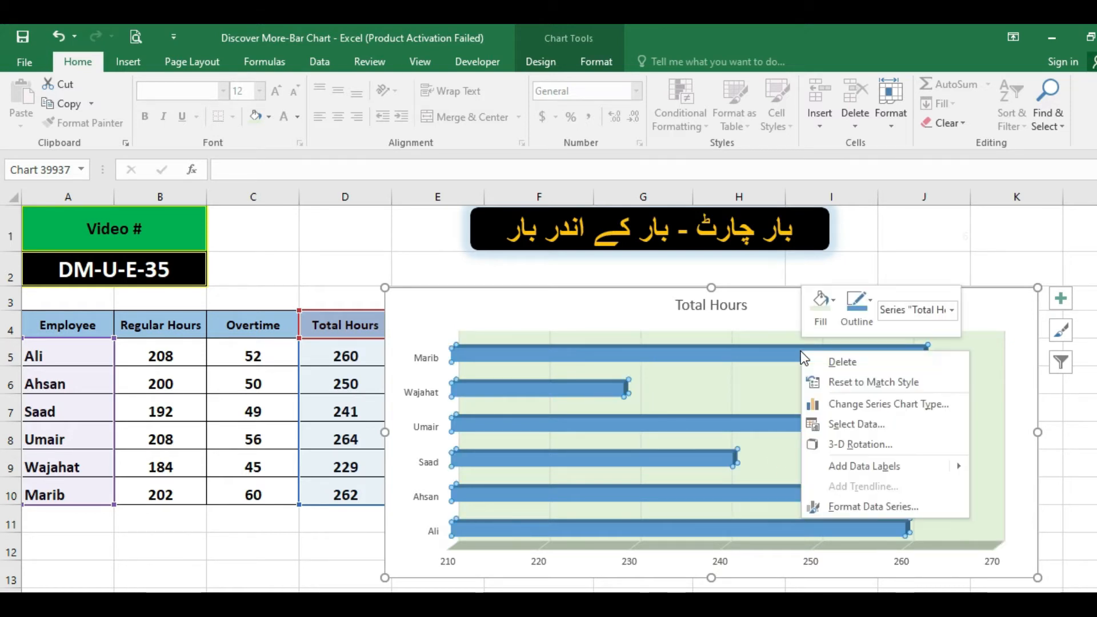
{"action": "left_click", "coordinate": [851, 508]}
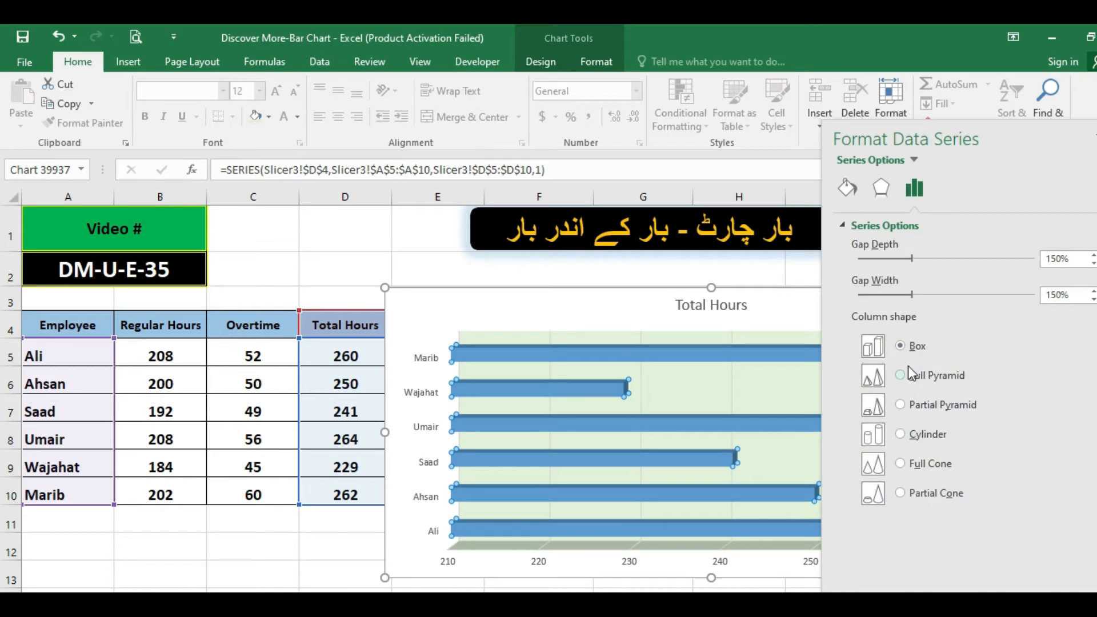
{"action": "left_click", "coordinate": [896, 294]}
{"action": "left_click", "coordinate": [890, 294]}
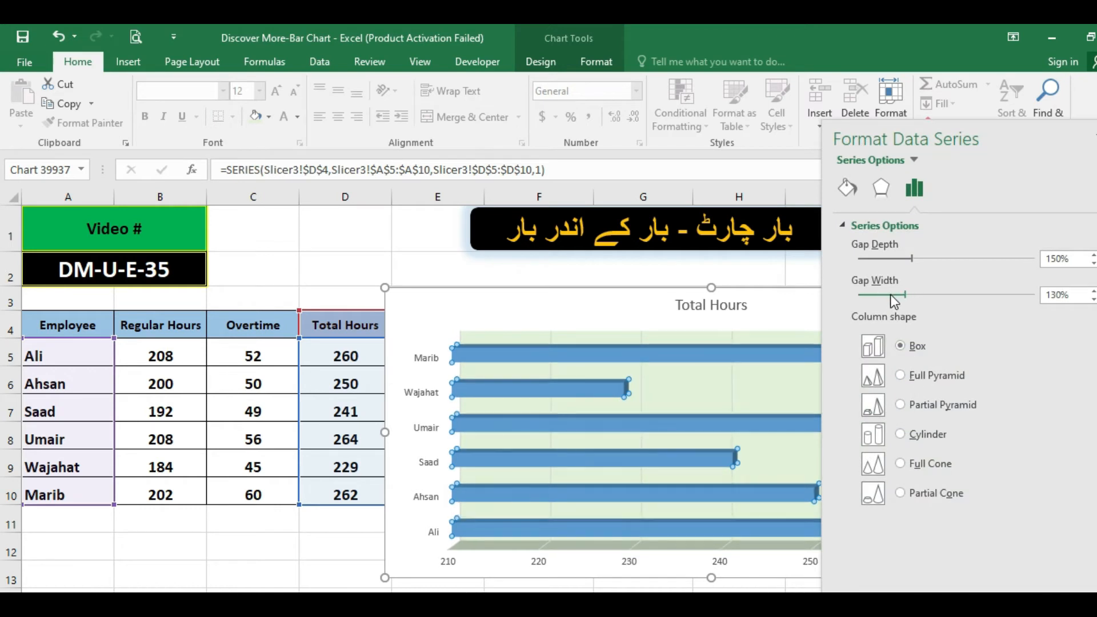
{"action": "left_click", "coordinate": [890, 294]}
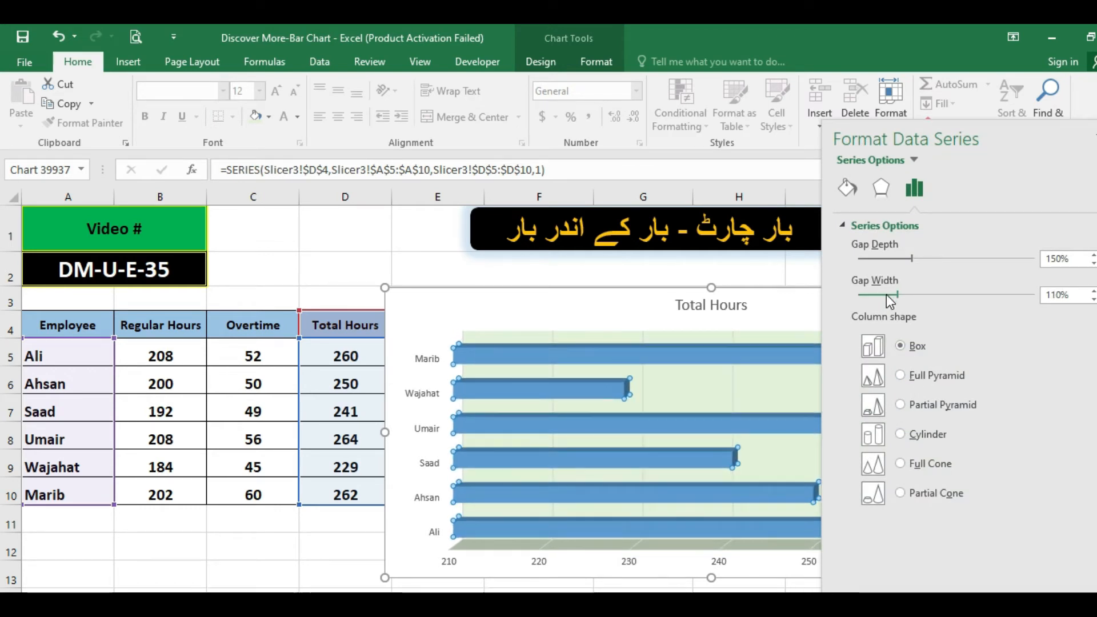
{"action": "left_click", "coordinate": [886, 294]}
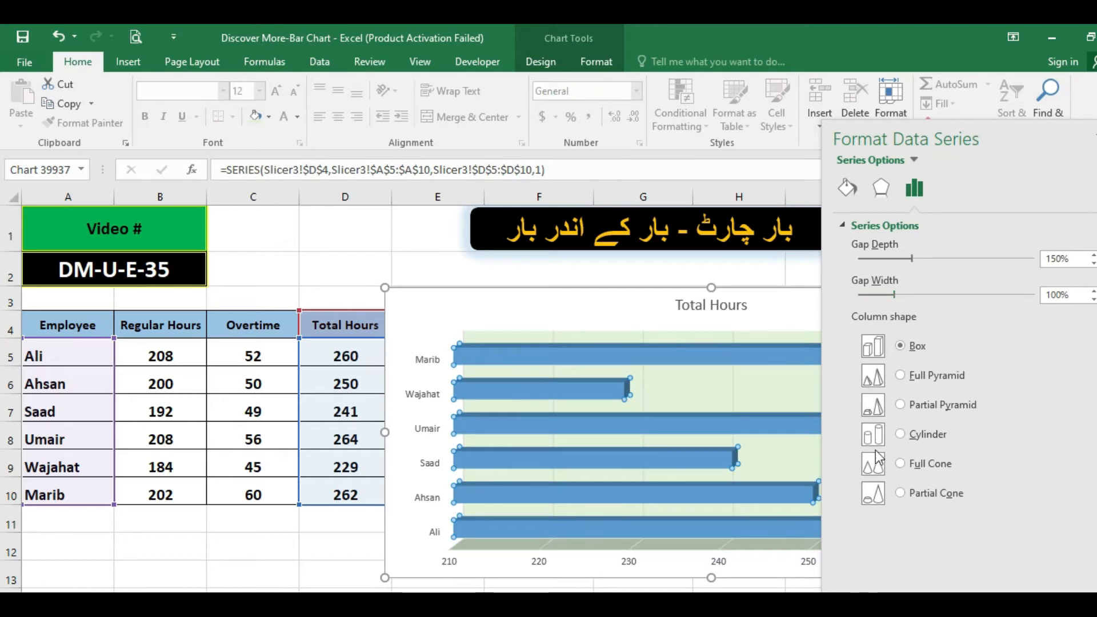
{"action": "left_click", "coordinate": [900, 435]}
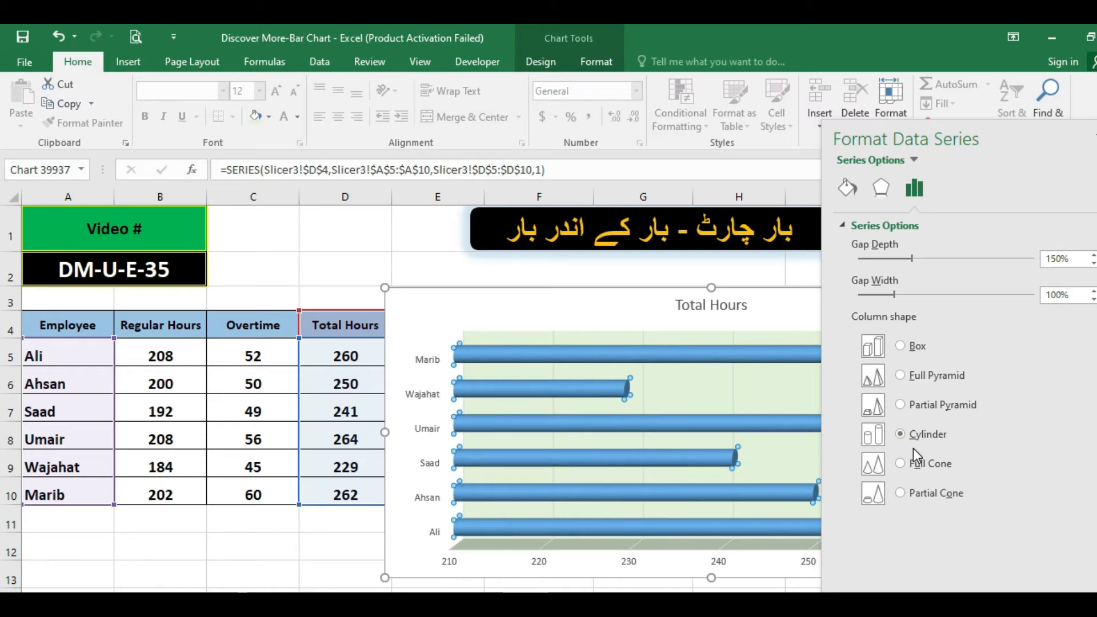
Apply 6 pt rounded presets as the top and bottom 3-D bevels of the cylinder bars and close the series formatting.
{"action": "left_click", "coordinate": [880, 189]}
{"action": "left_click", "coordinate": [903, 342]}
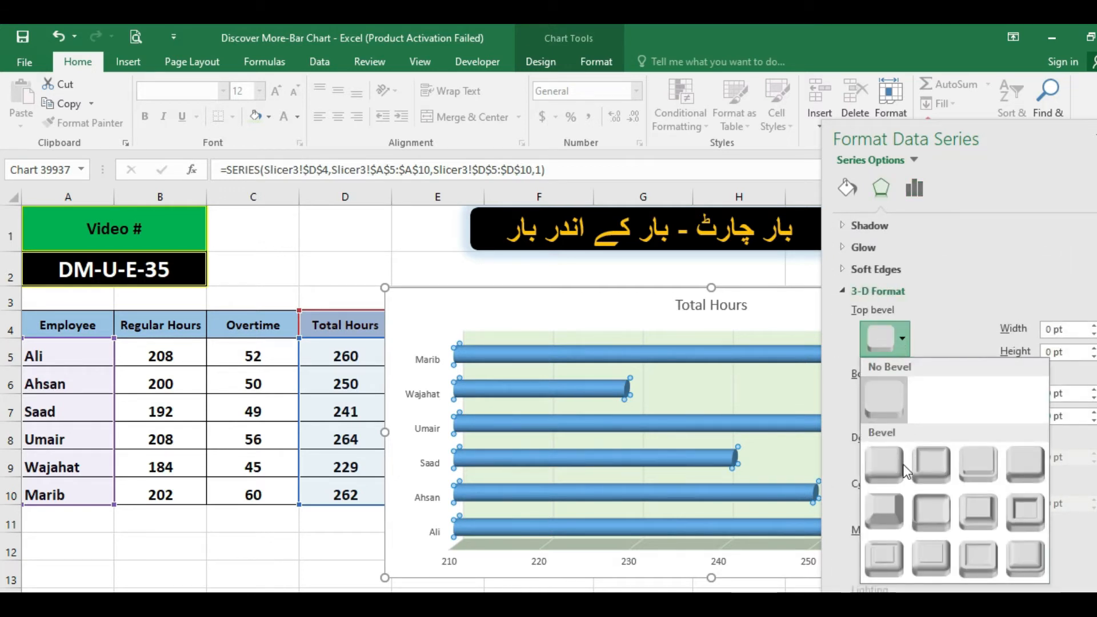
{"action": "left_click", "coordinate": [887, 472]}
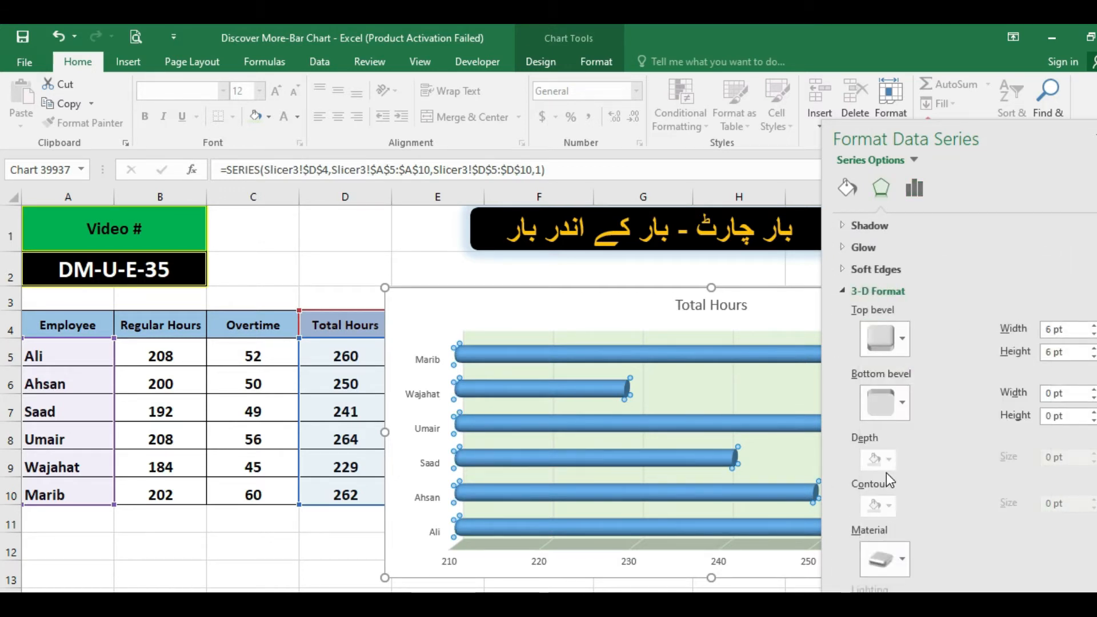
{"action": "left_click", "coordinate": [897, 403]}
{"action": "left_click", "coordinate": [891, 265]}
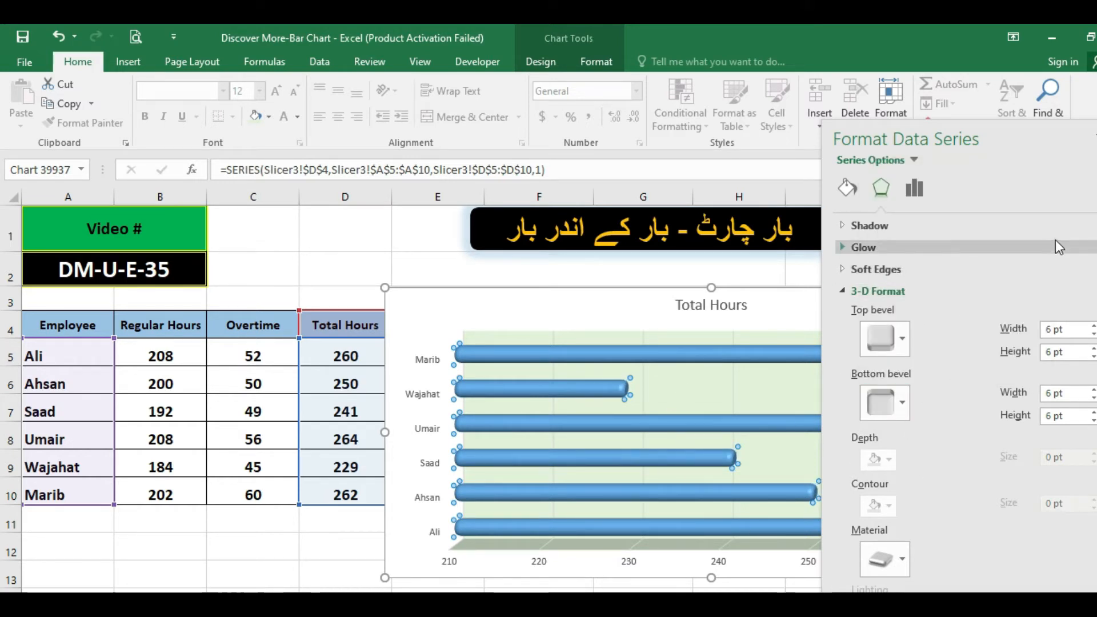
{"action": "left_click", "coordinate": [1096, 136]}
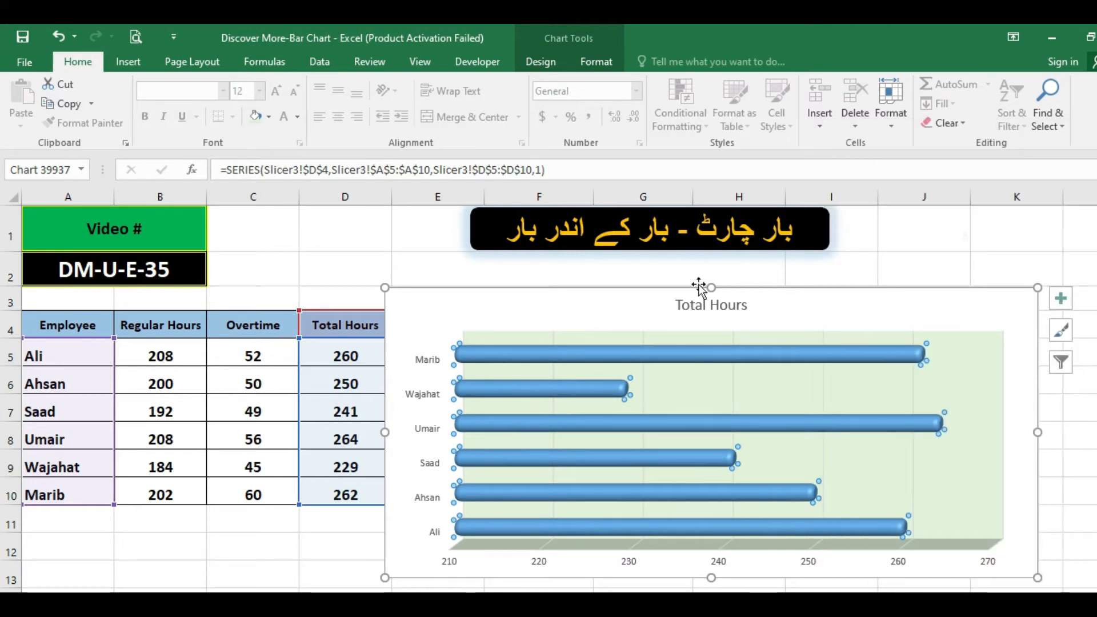
Add data labels to the Total Hours bars.
{"action": "right_click", "coordinate": [805, 352]}
{"action": "mouse_move", "coordinate": [923, 464]}
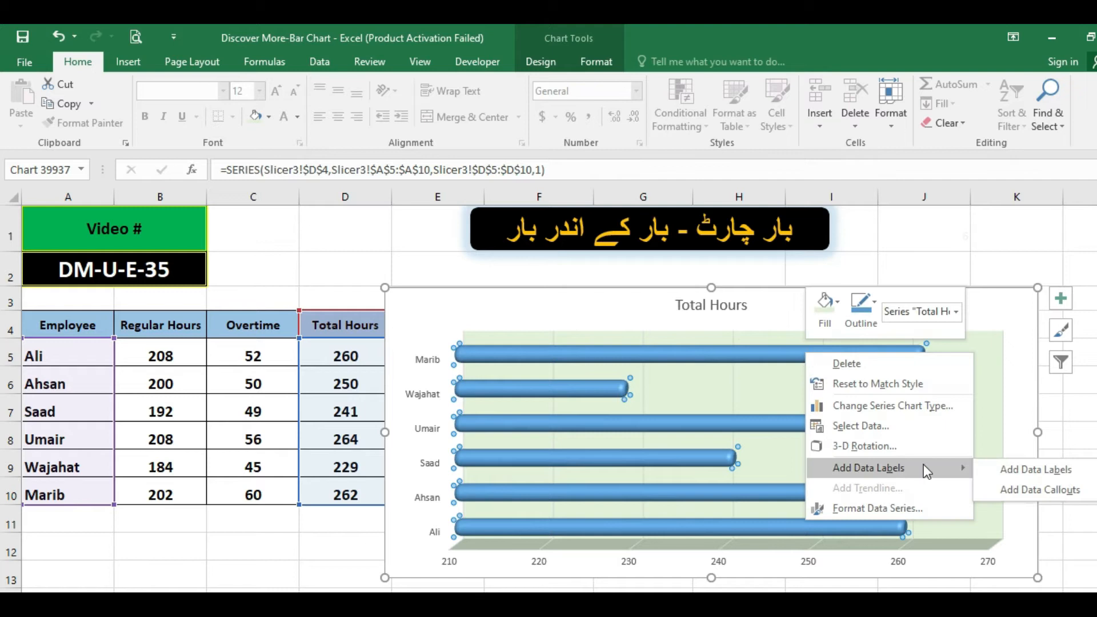
{"action": "left_click", "coordinate": [992, 470]}
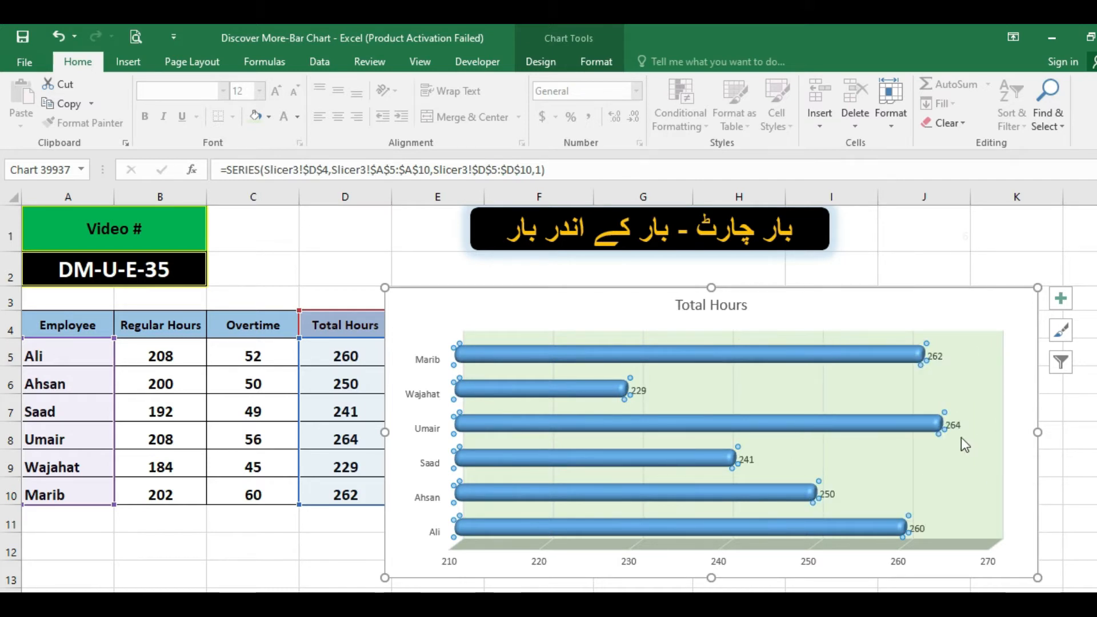
Format the Total Hours data labels as bold black text at font size 12 and leave the chart.
{"action": "left_click", "coordinate": [957, 427]}
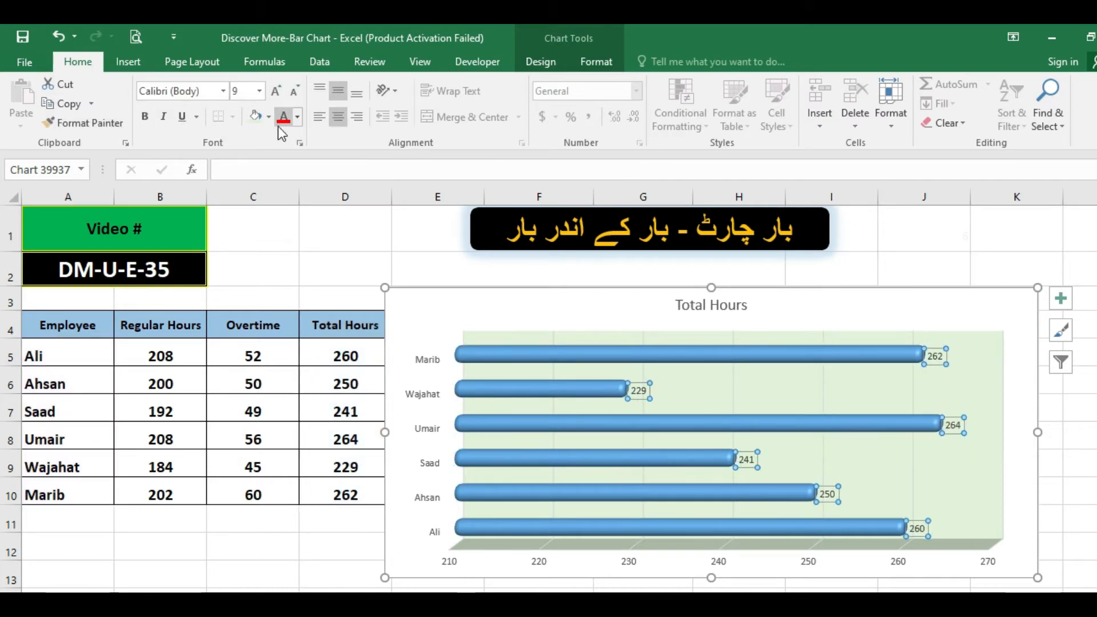
{"action": "left_click", "coordinate": [297, 119]}
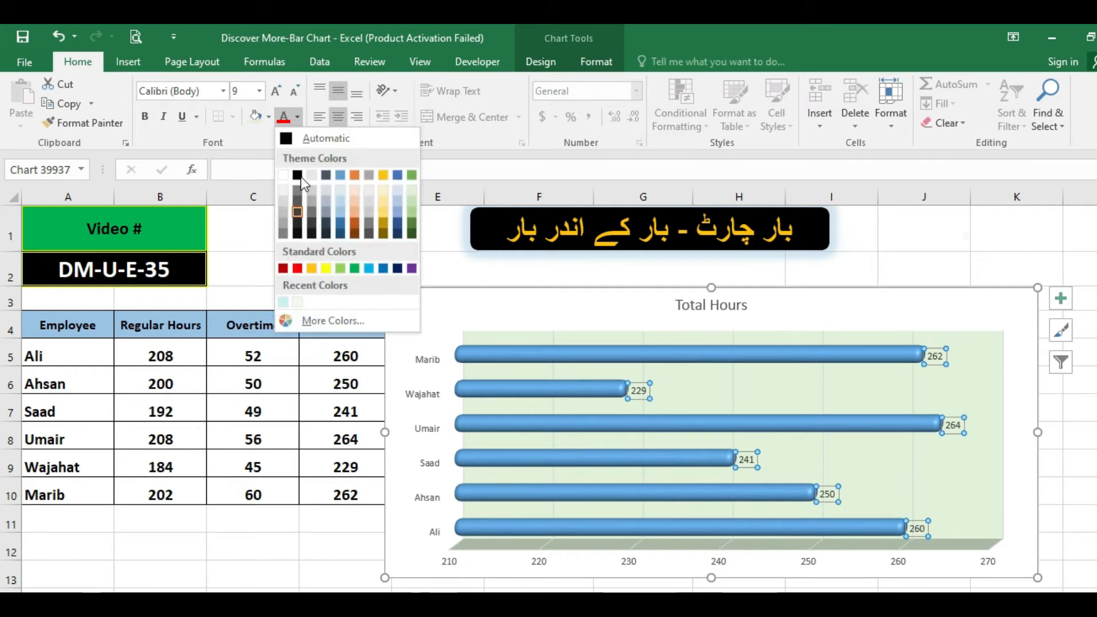
{"action": "left_click", "coordinate": [298, 174]}
{"action": "left_click", "coordinate": [146, 117]}
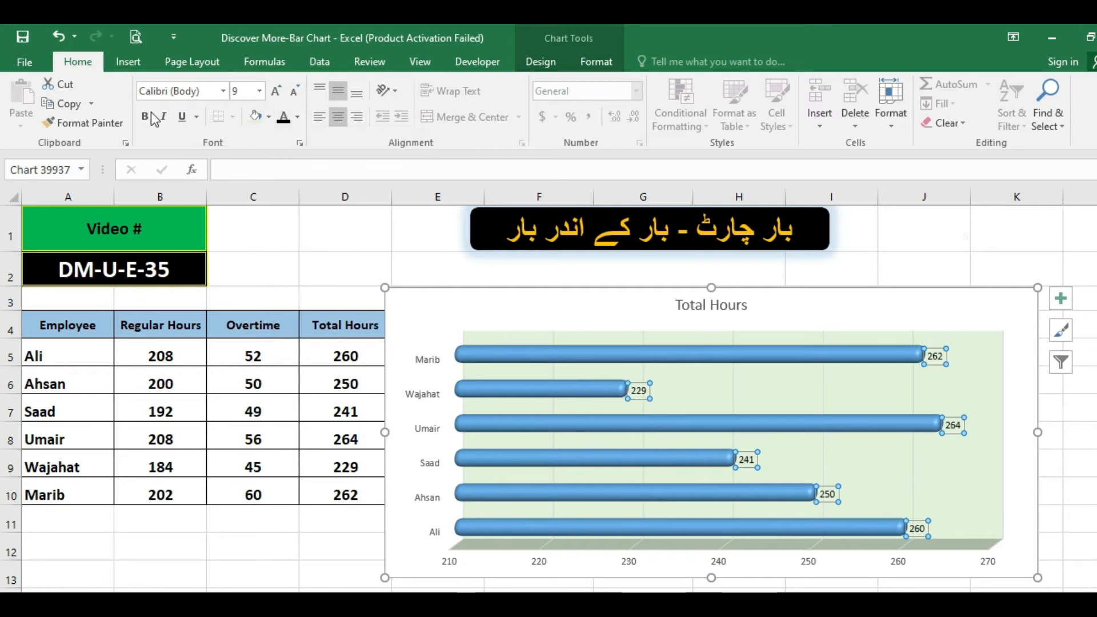
{"action": "left_click", "coordinate": [276, 91]}
{"action": "left_click", "coordinate": [275, 91]}
{"action": "left_click", "coordinate": [276, 91]}
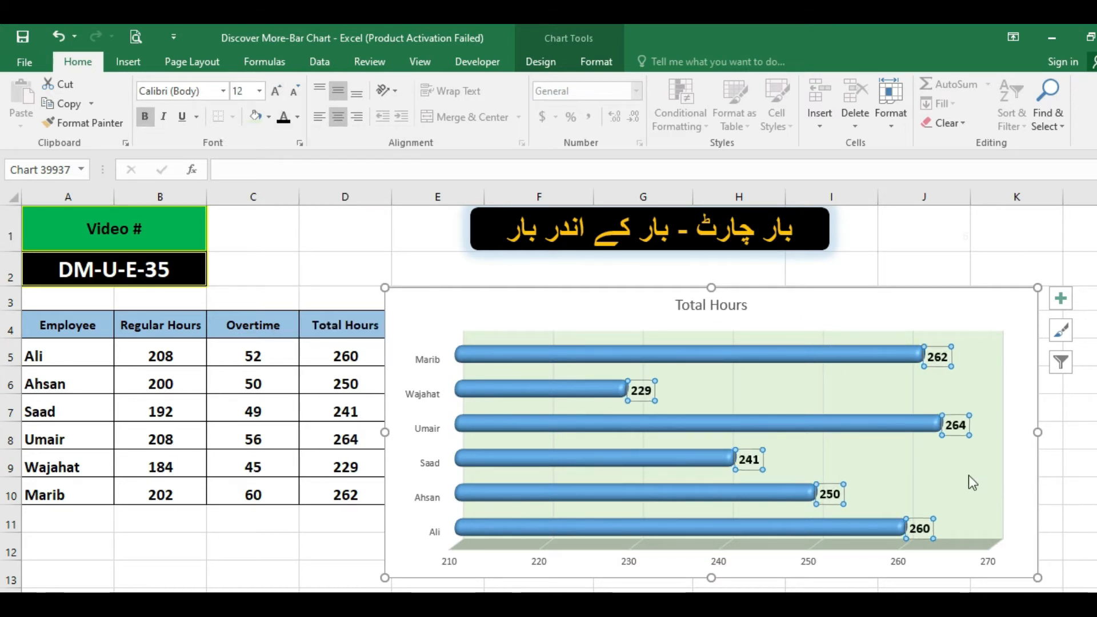
{"action": "left_click", "coordinate": [910, 276]}
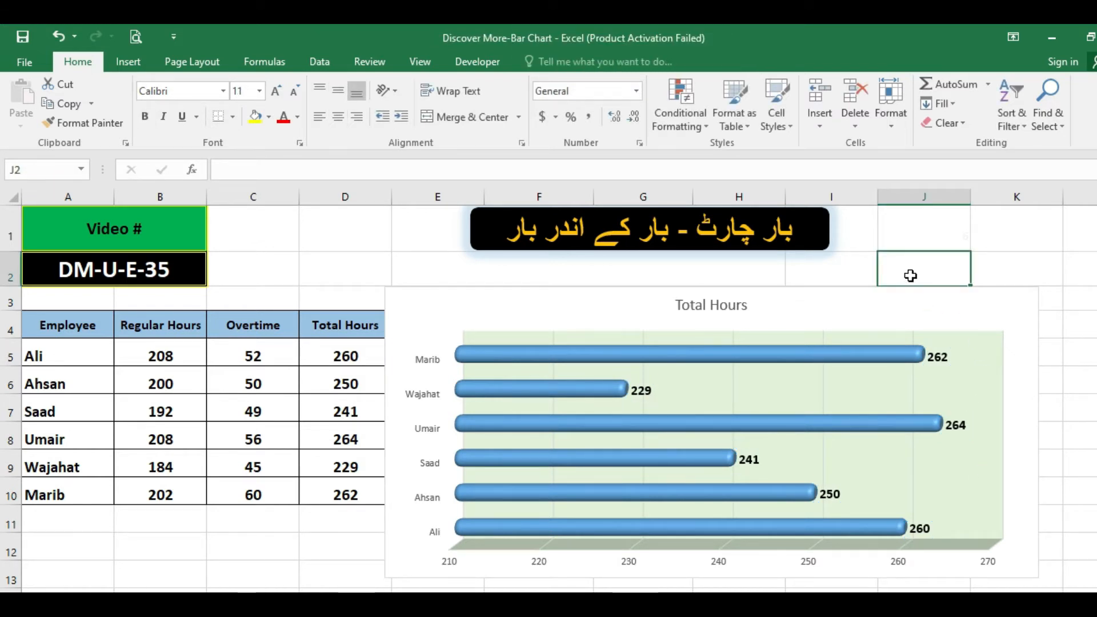
{"action": "left_click", "coordinate": [828, 297]}
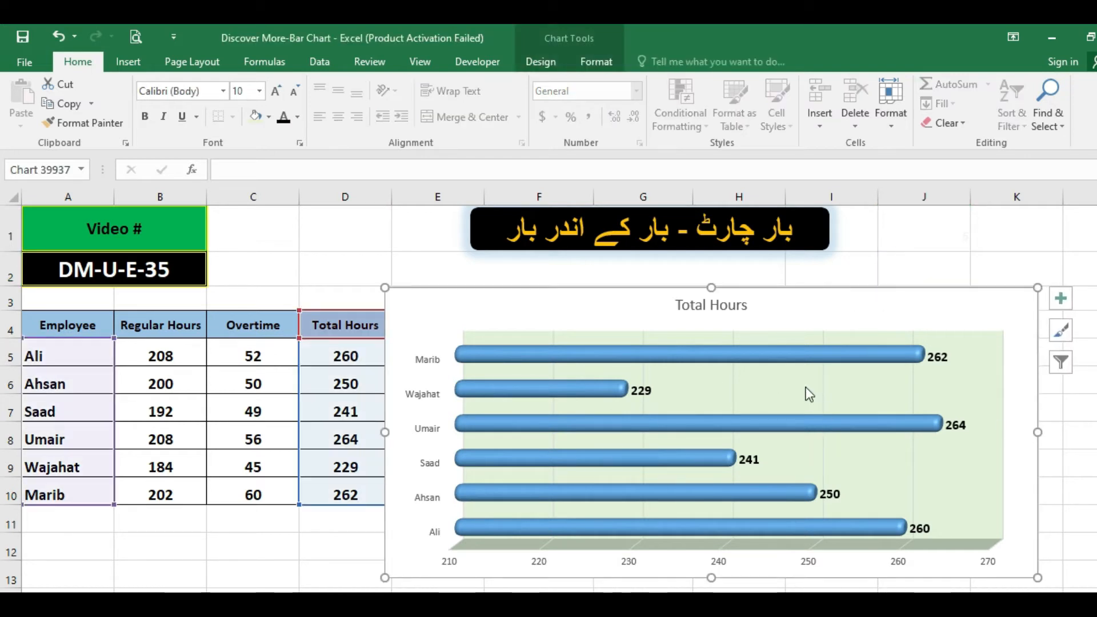
{"action": "right_click", "coordinate": [781, 309]}
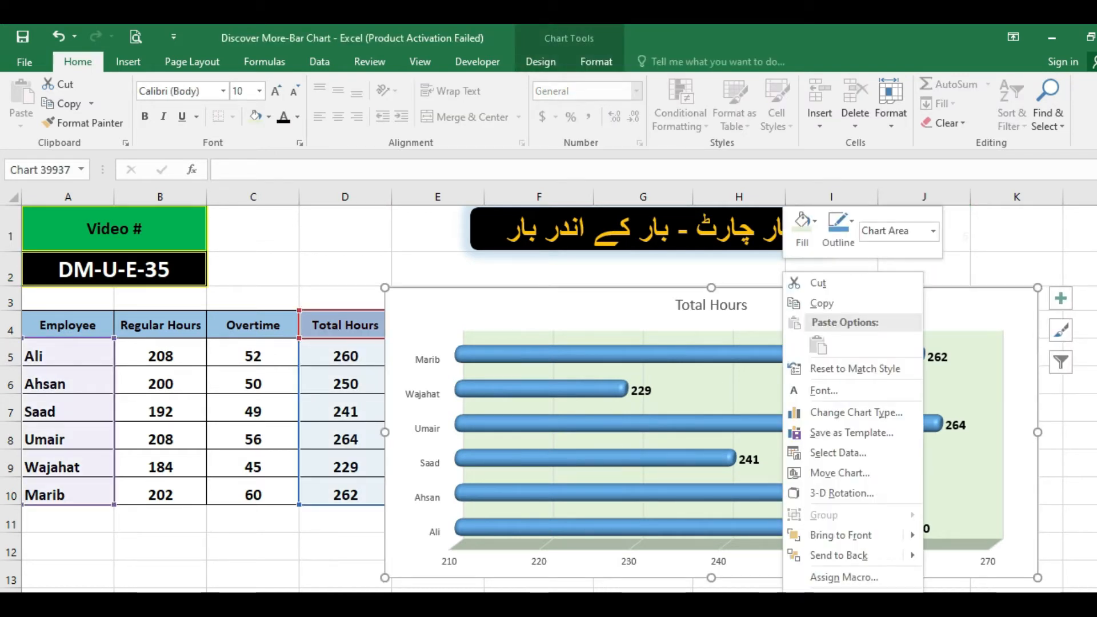
{"action": "left_click", "coordinate": [846, 592]}
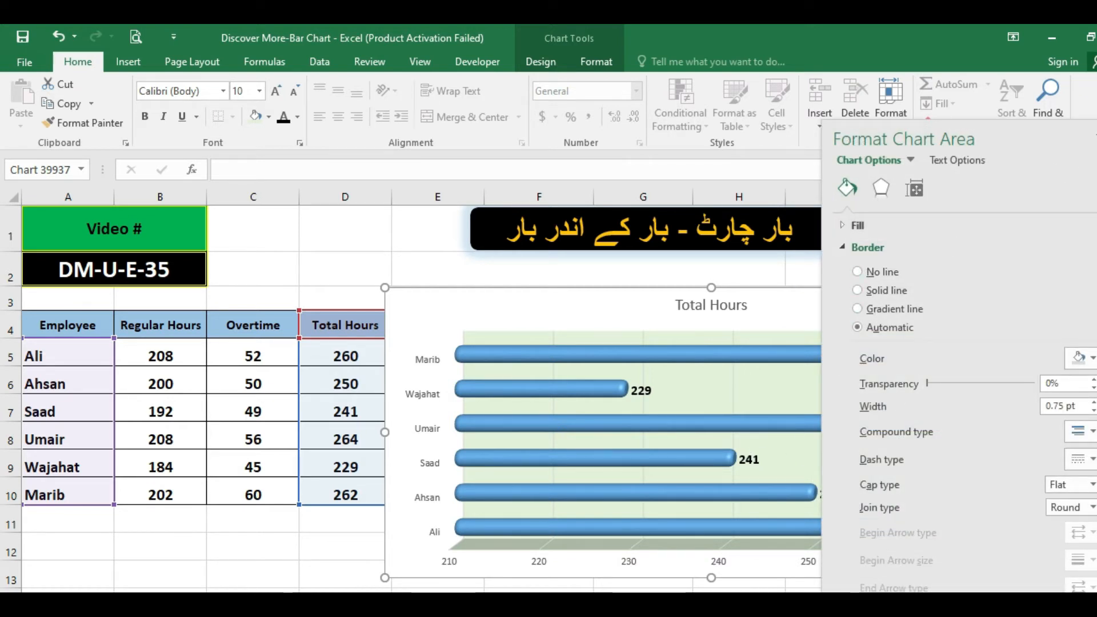
{"action": "left_click", "coordinate": [1090, 139]}
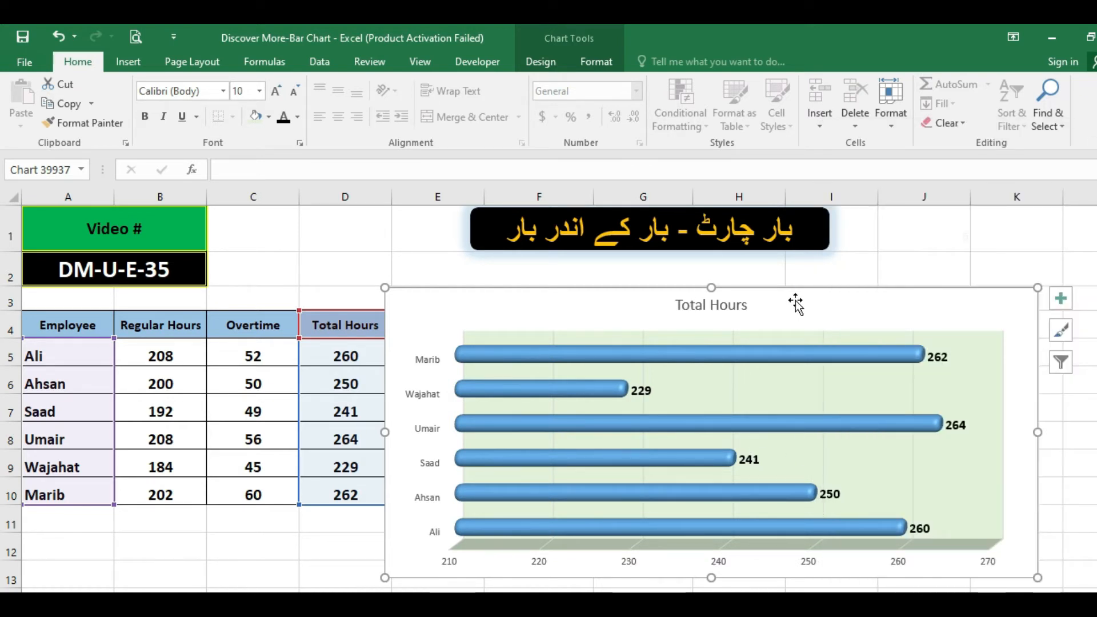
Delete the 3-D cylinder Total Hours bar chart from the sheet.
{"action": "key", "text": "Delete"}
{"action": "left_click", "coordinate": [581, 404]}
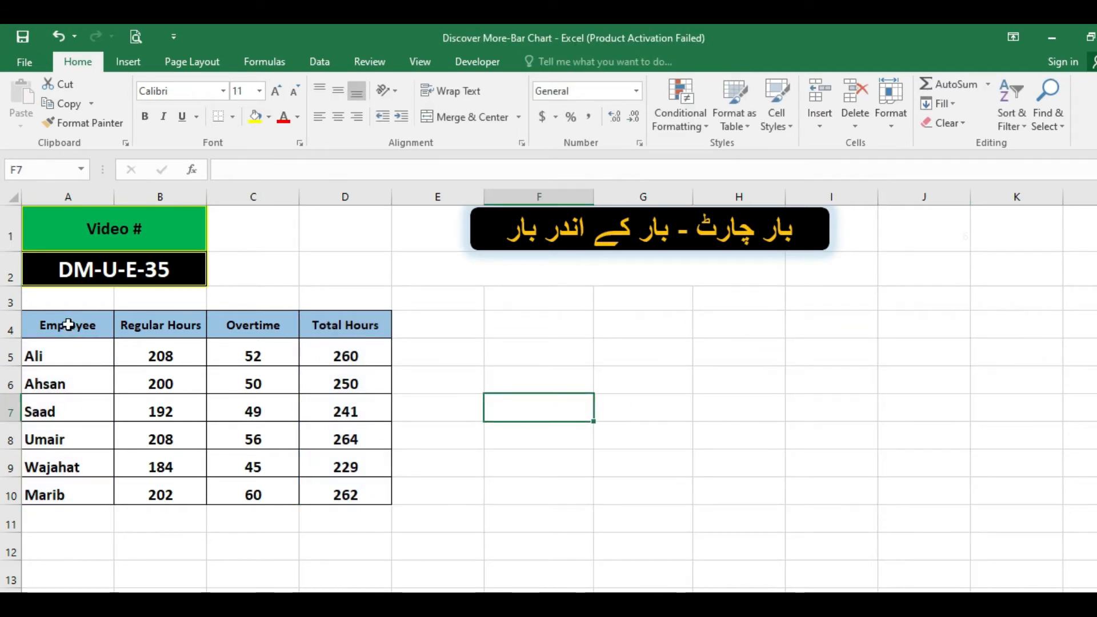
{"action": "left_click_drag", "start_coordinate": [89, 321], "coordinate": [81, 485]}
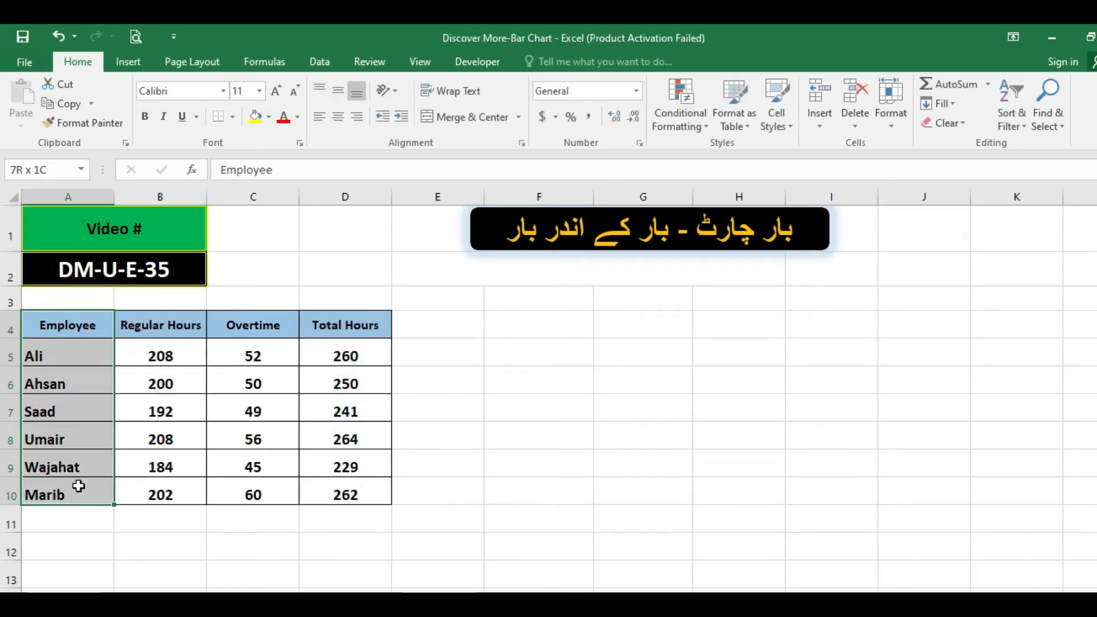
{"action": "left_click_drag", "start_coordinate": [367, 314], "coordinate": [355, 485], "text": "ctrl"}
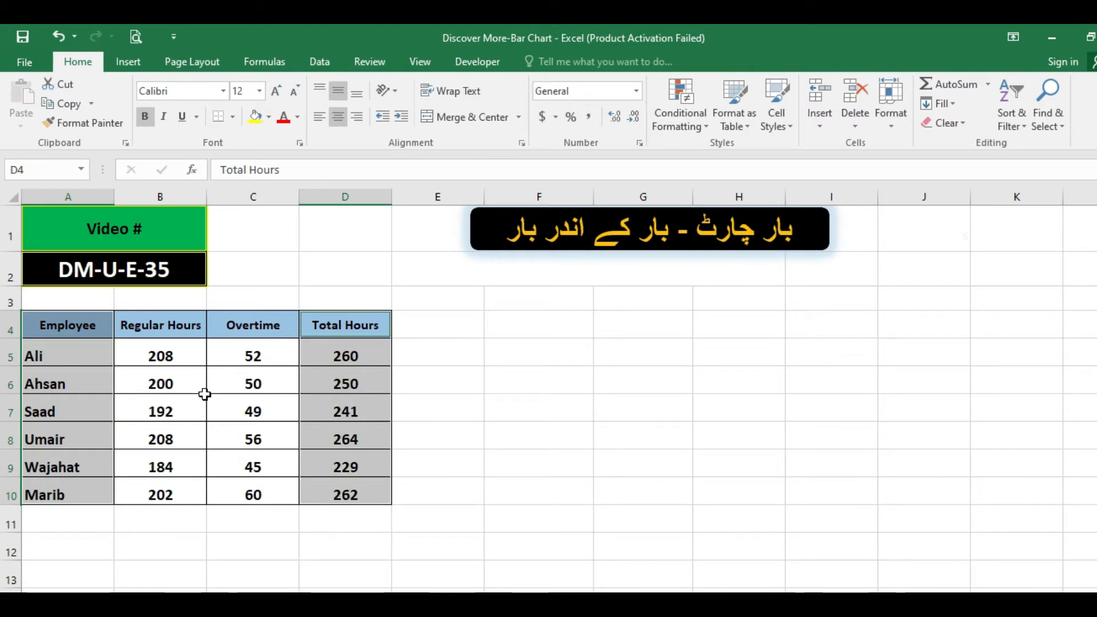
{"action": "left_click", "coordinate": [173, 347]}
{"action": "left_click", "coordinate": [258, 360]}
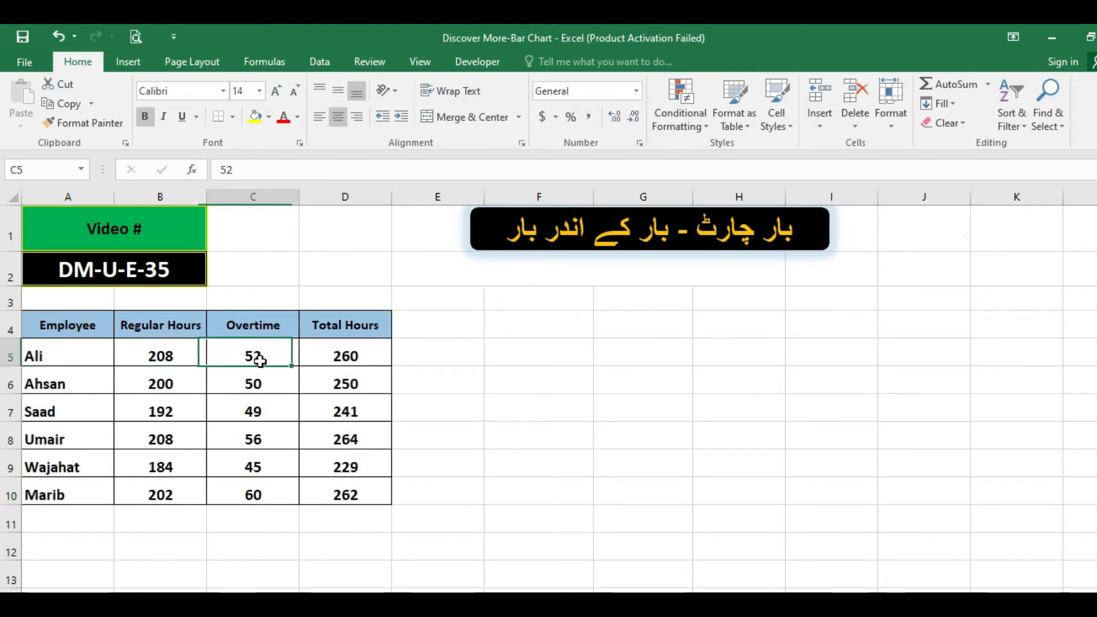
{"action": "left_click", "coordinate": [177, 329]}
{"action": "left_click_drag", "start_coordinate": [178, 328], "coordinate": [184, 485]}
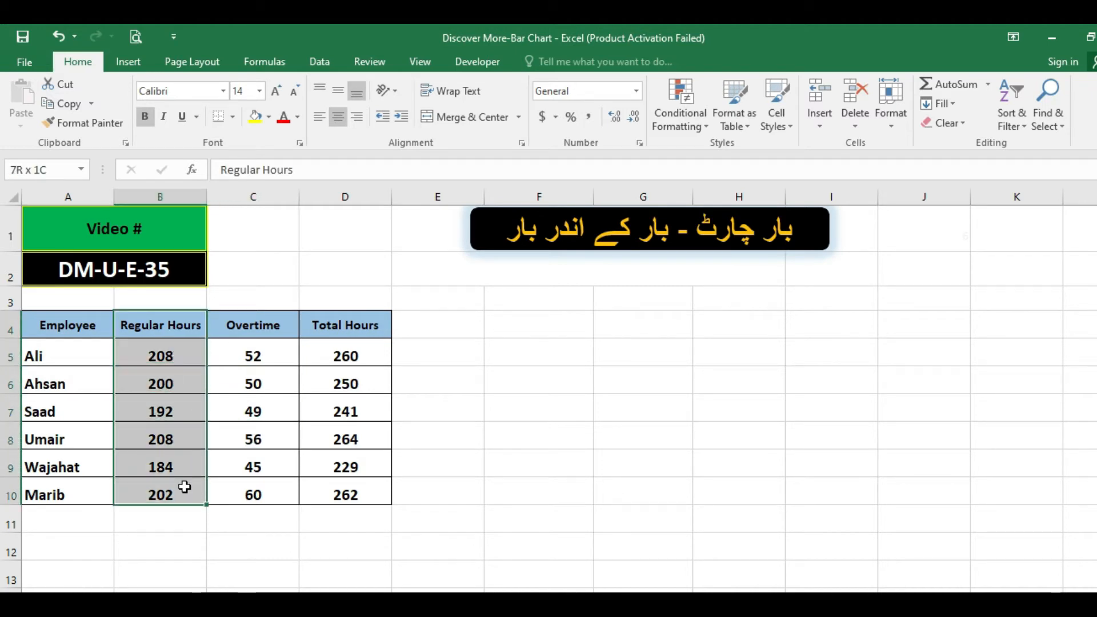
Insert a 2-D stacked bar chart from the Employee, Regular Hours and Overtime data in A4:C10 and enlarge it to about column J, row 12.
{"action": "left_click_drag", "start_coordinate": [86, 320], "coordinate": [240, 498]}
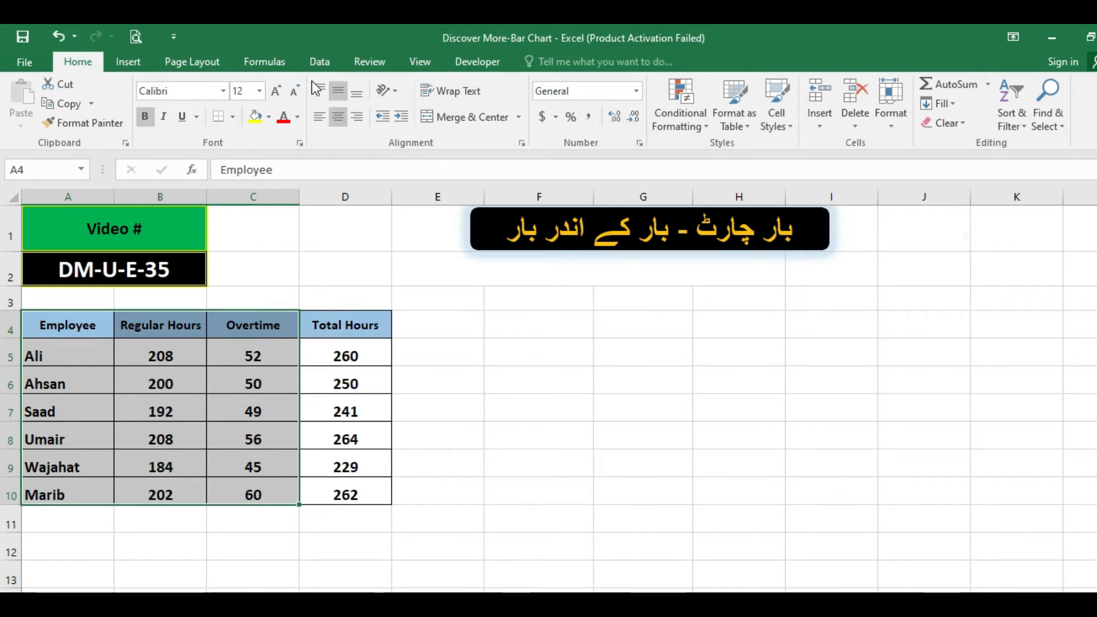
{"action": "left_click", "coordinate": [135, 60]}
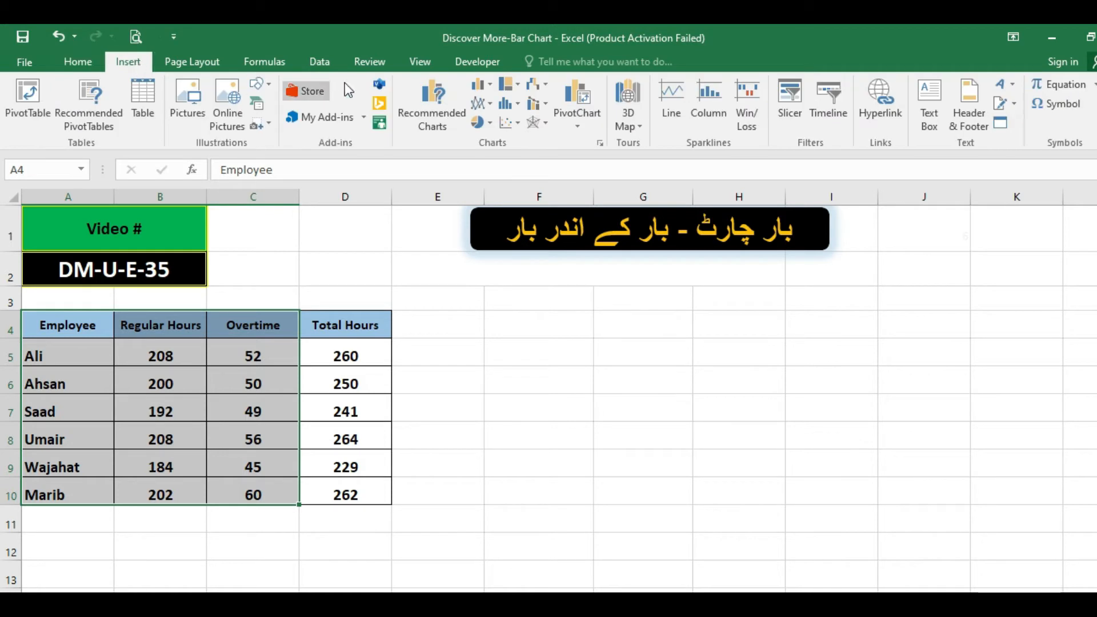
{"action": "left_click", "coordinate": [493, 90]}
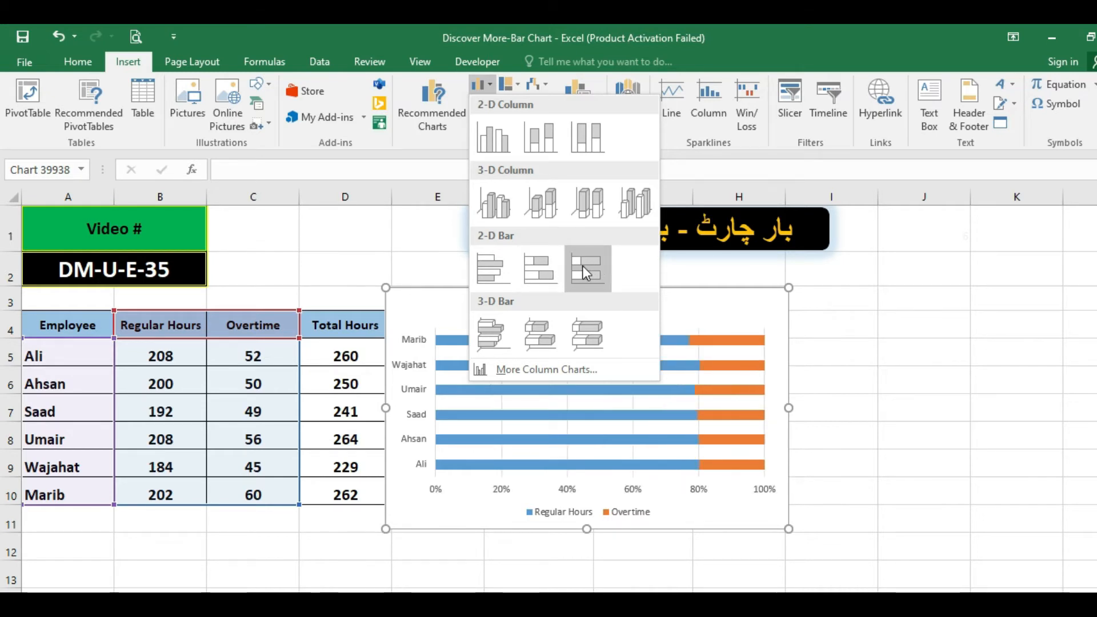
{"action": "left_click", "coordinate": [544, 267]}
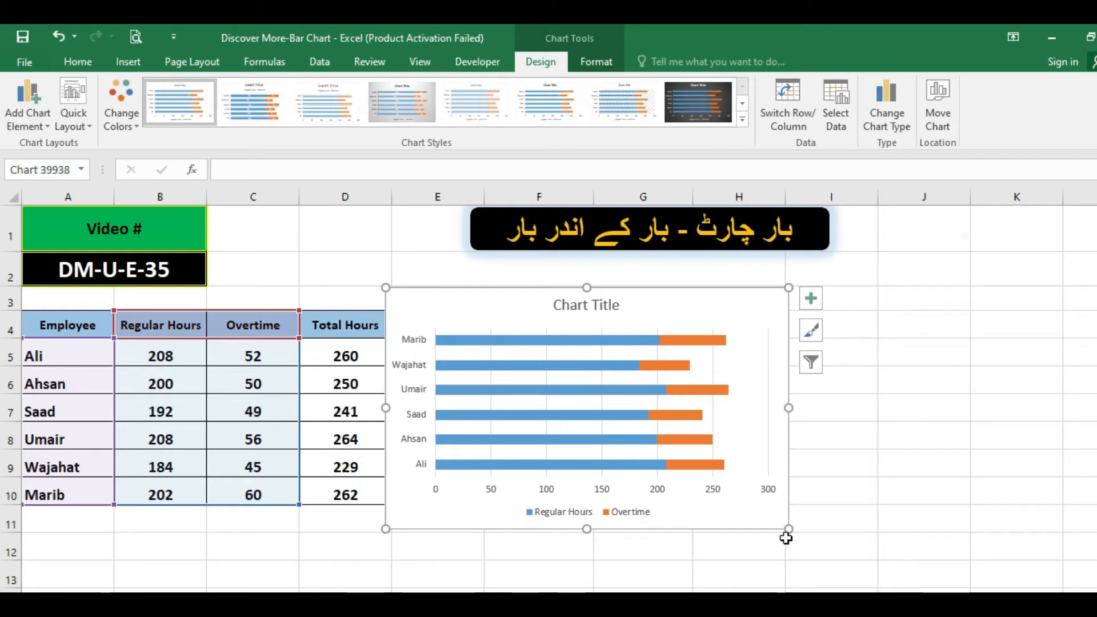
{"action": "left_click_drag", "start_coordinate": [789, 528], "coordinate": [993, 563]}
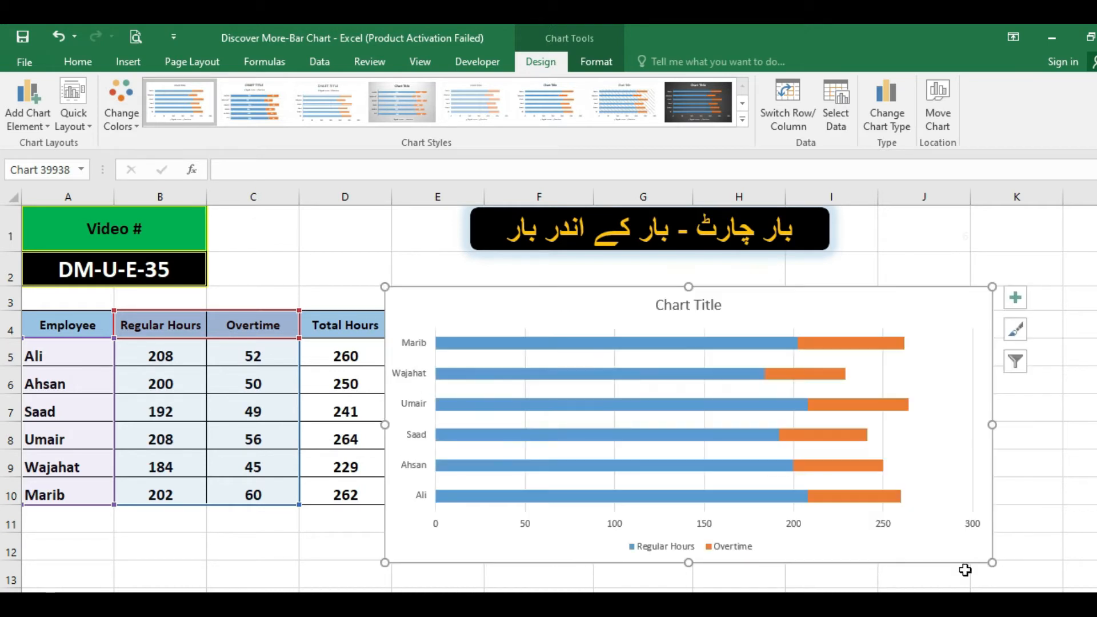
Format the stacked chart's legend as bold black text at font size 11.
{"action": "left_click", "coordinate": [672, 551]}
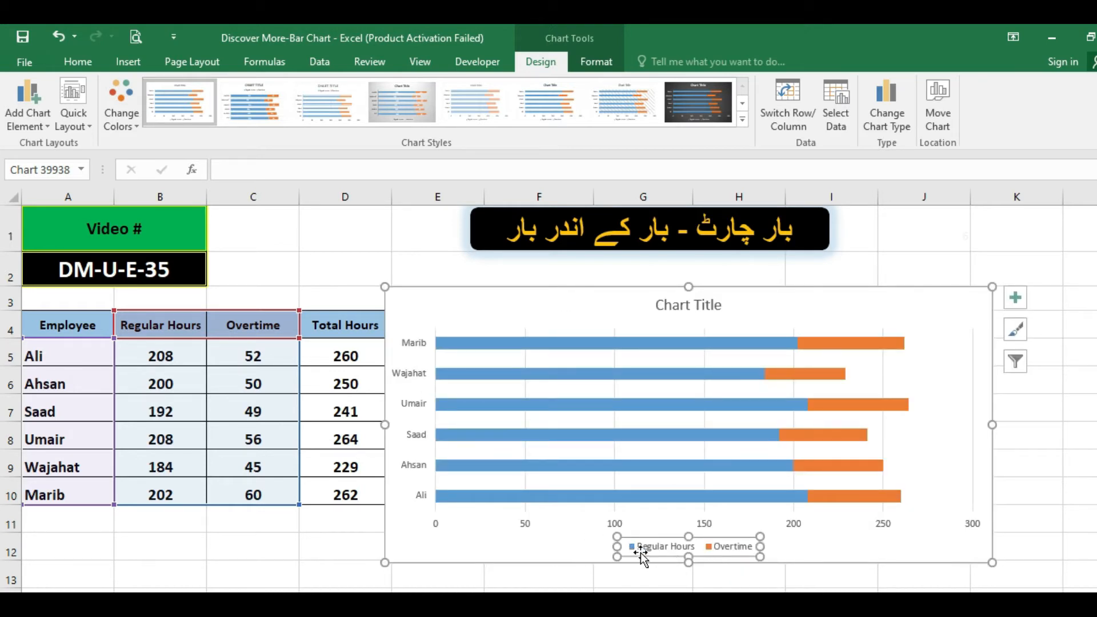
{"action": "left_click", "coordinate": [80, 63]}
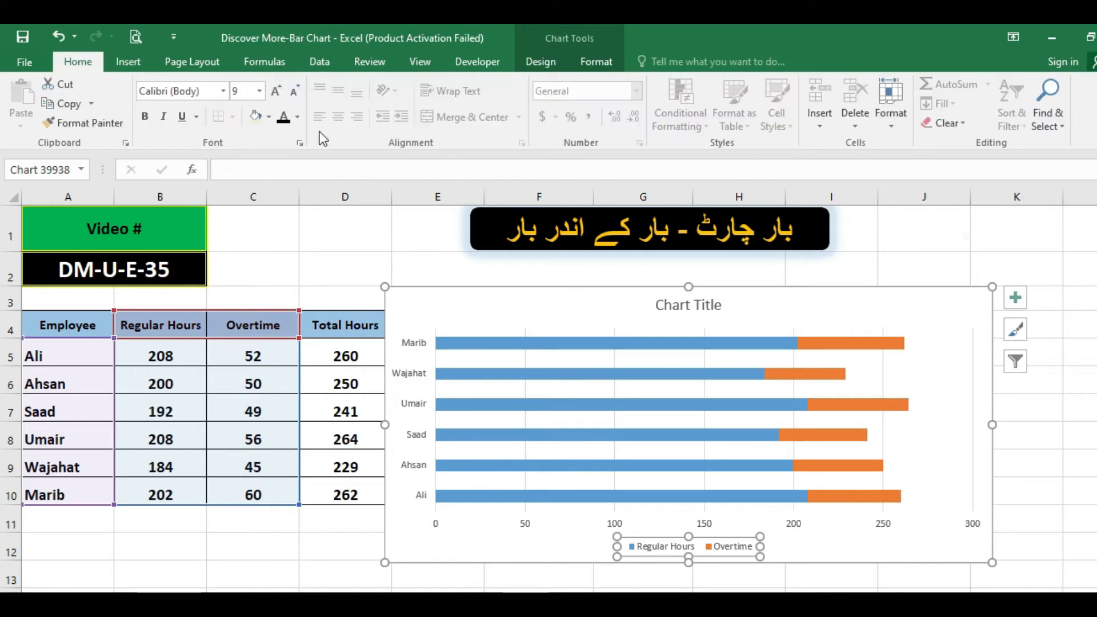
{"action": "left_click", "coordinate": [297, 118]}
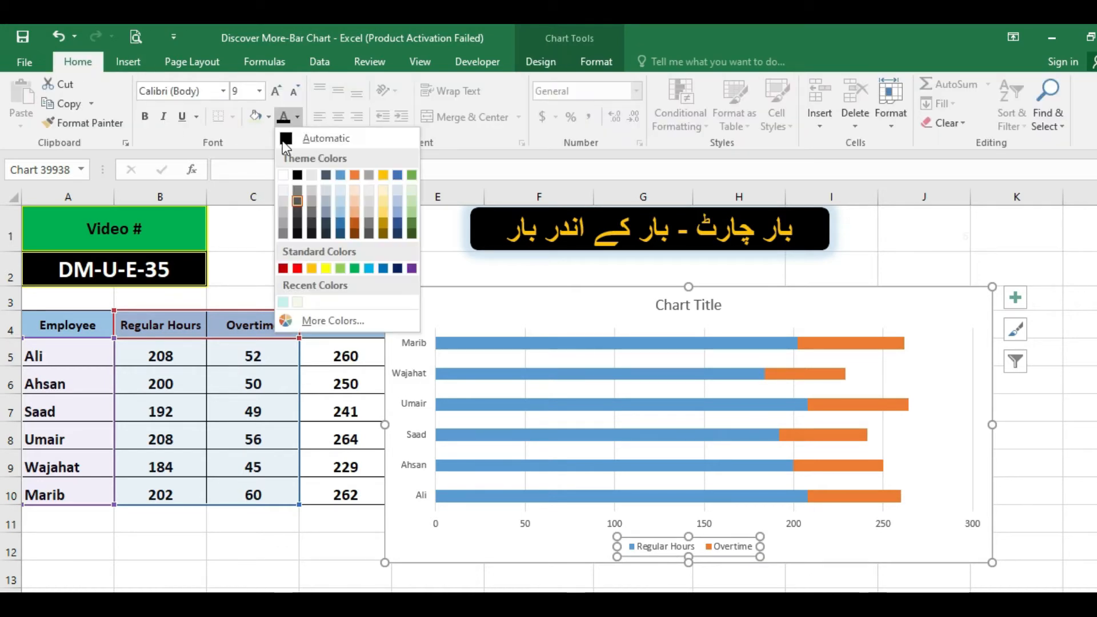
{"action": "left_click", "coordinate": [297, 175]}
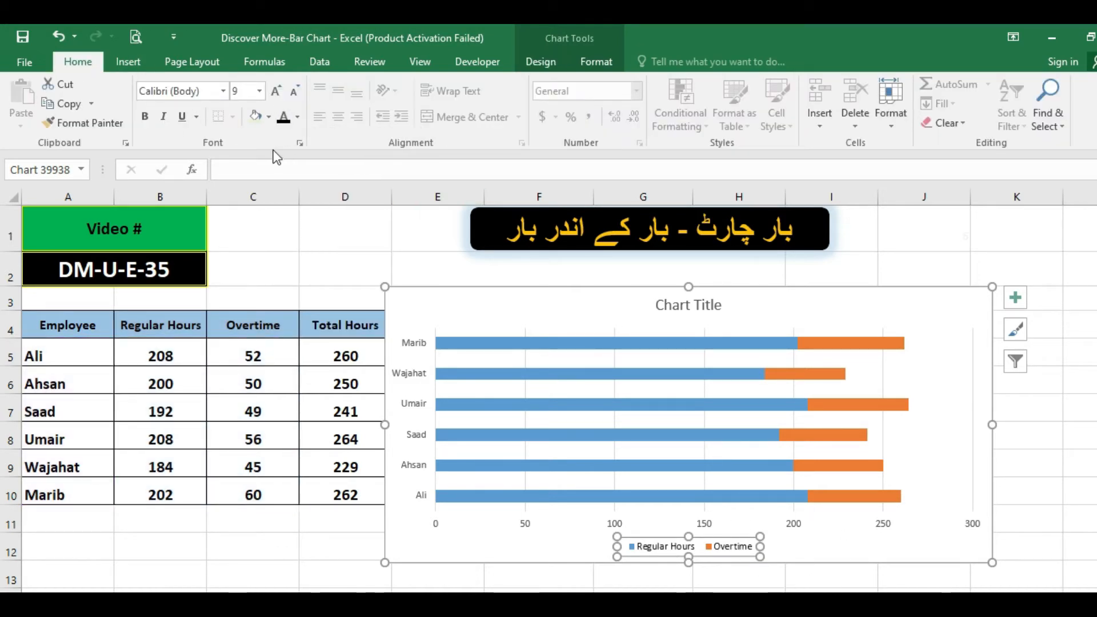
{"action": "left_click", "coordinate": [146, 117]}
{"action": "left_click", "coordinate": [275, 91]}
{"action": "left_click", "coordinate": [276, 91]}
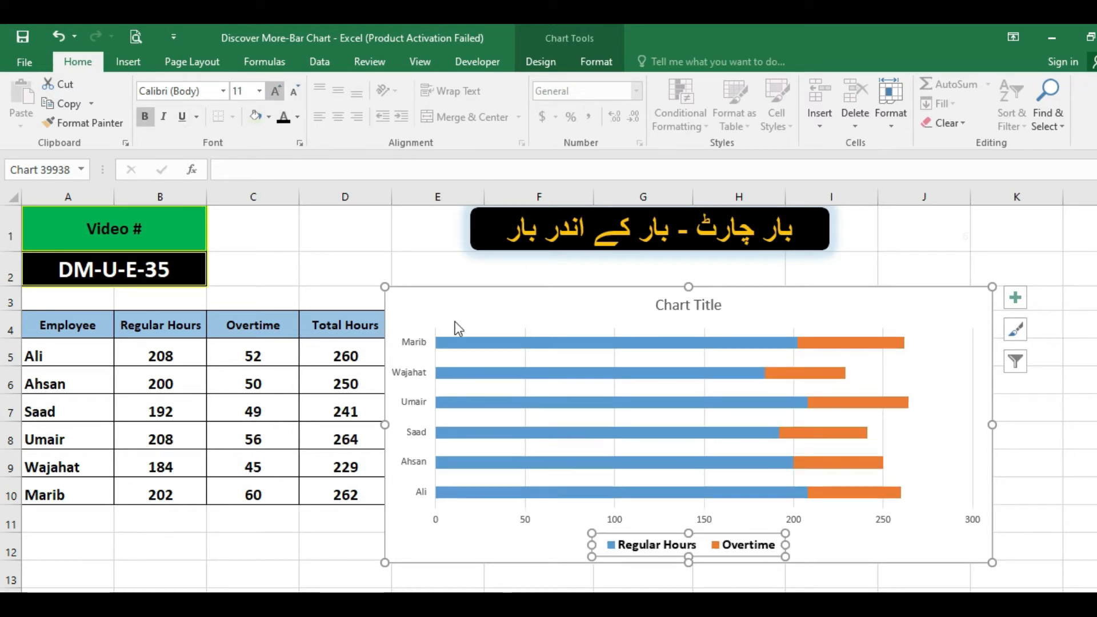
Add data labels to the Overtime and Regular Hours bars of the stacked chart and leave the chart.
{"action": "left_click", "coordinate": [826, 403]}
{"action": "right_click", "coordinate": [828, 404]}
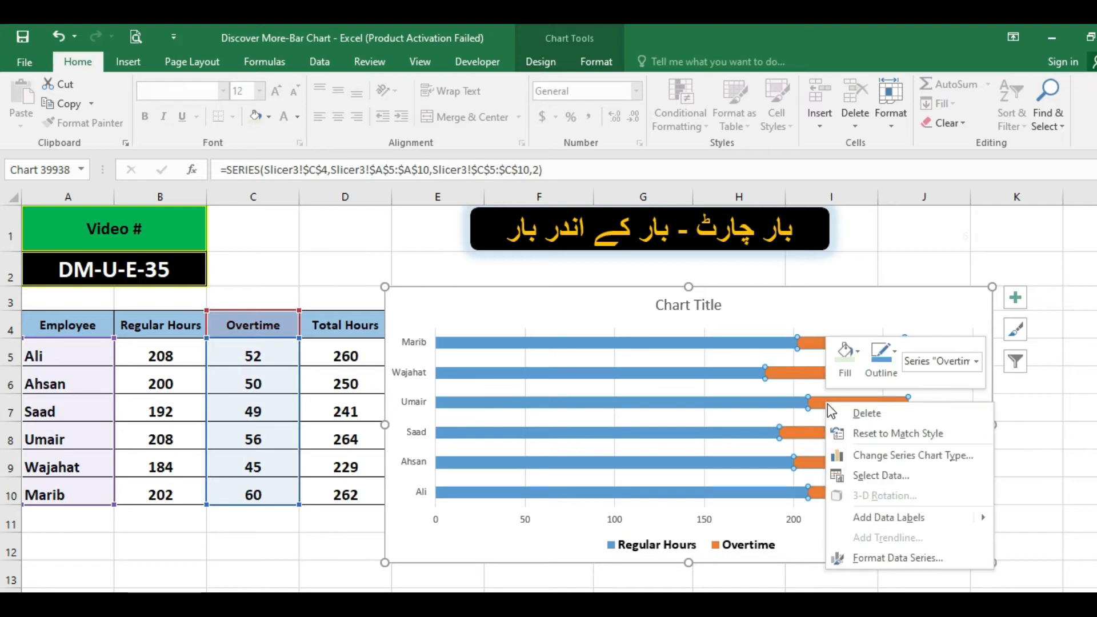
{"action": "mouse_move", "coordinate": [943, 517]}
{"action": "left_click", "coordinate": [1028, 518]}
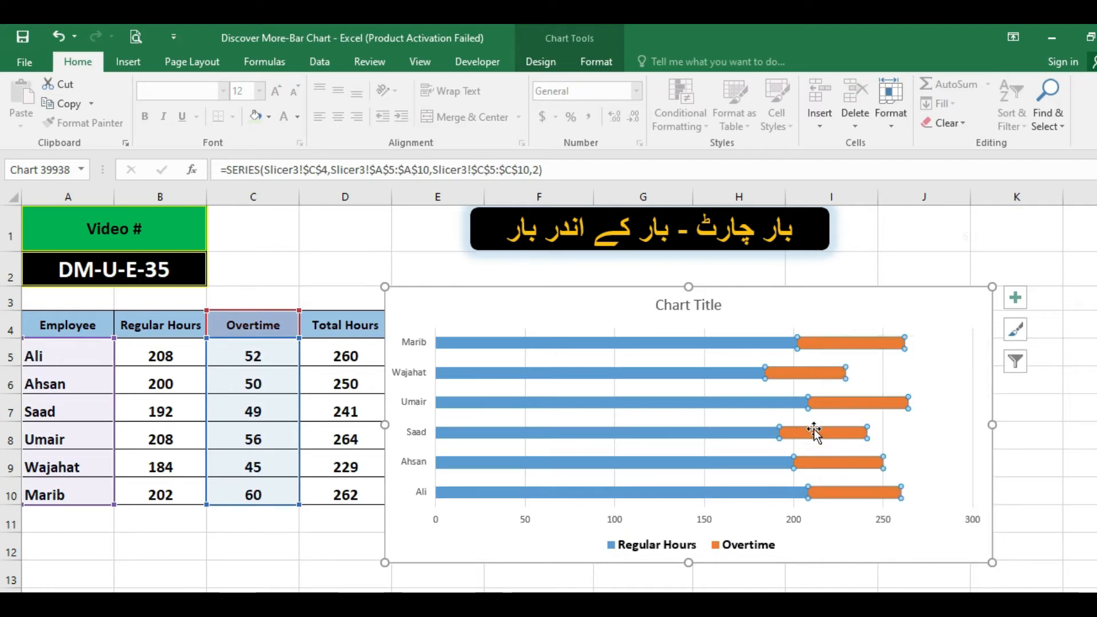
{"action": "right_click", "coordinate": [642, 371]}
{"action": "mouse_move", "coordinate": [706, 487]}
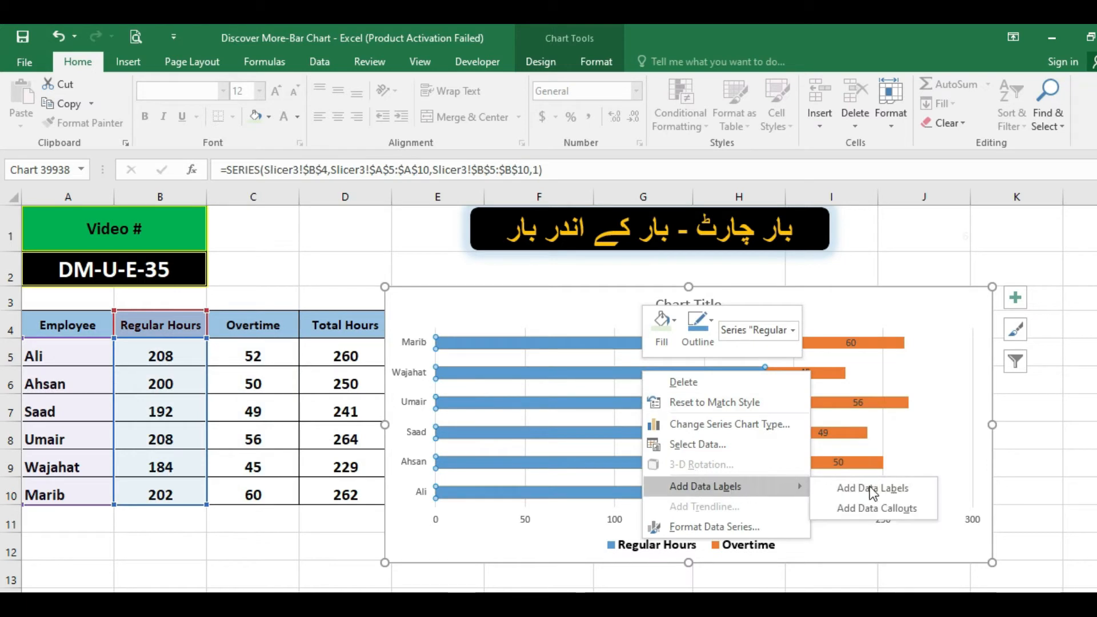
{"action": "left_click", "coordinate": [873, 489]}
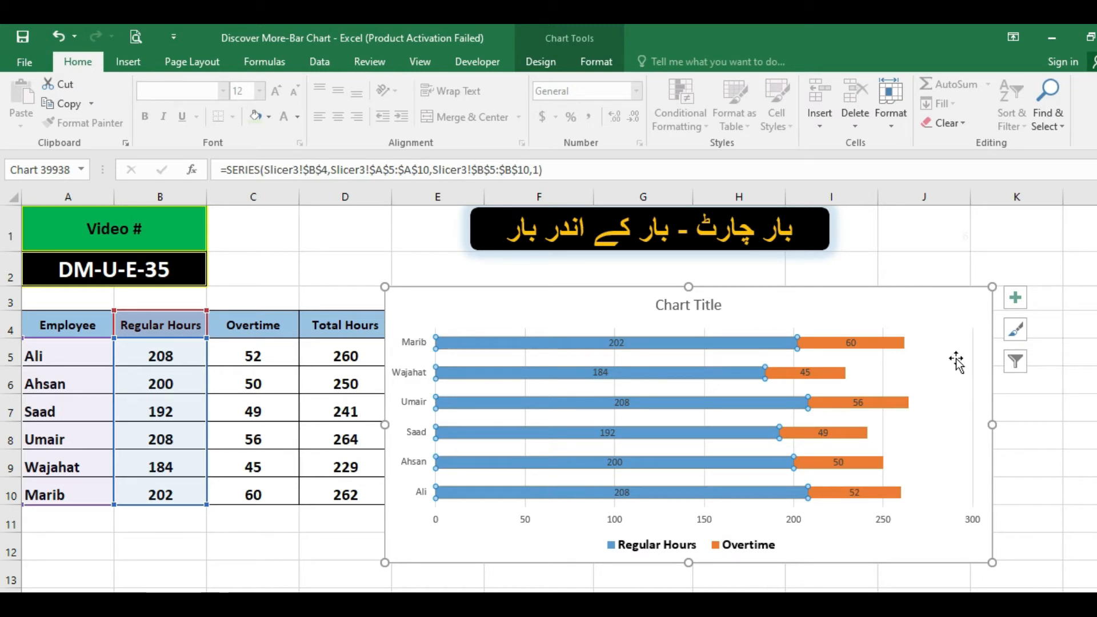
{"action": "left_click", "coordinate": [341, 544]}
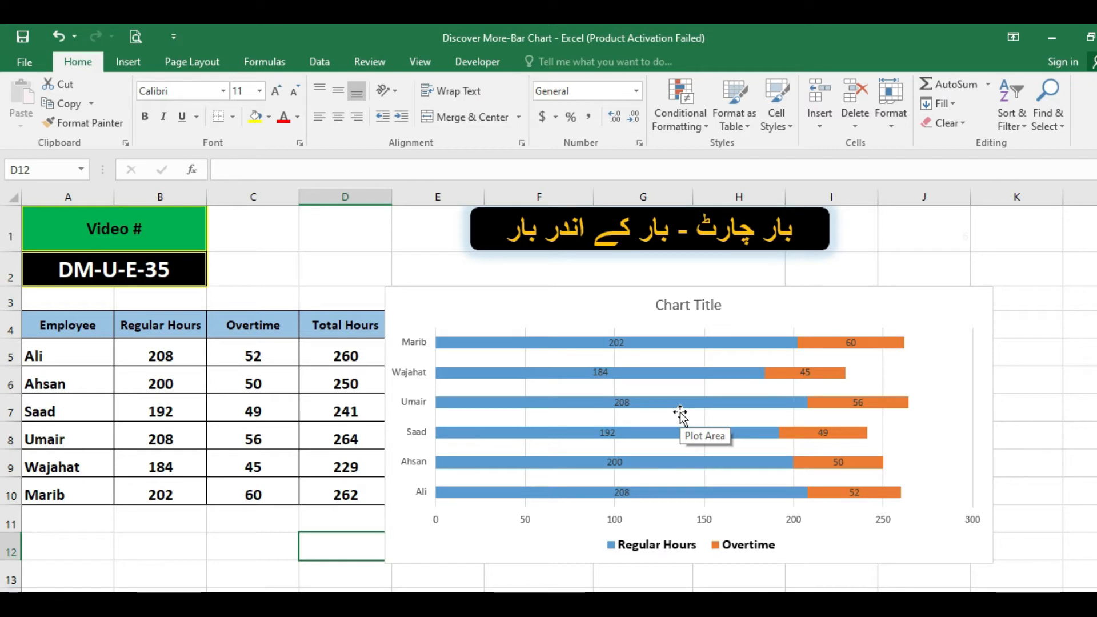
{"action": "left_click", "coordinate": [128, 63]}
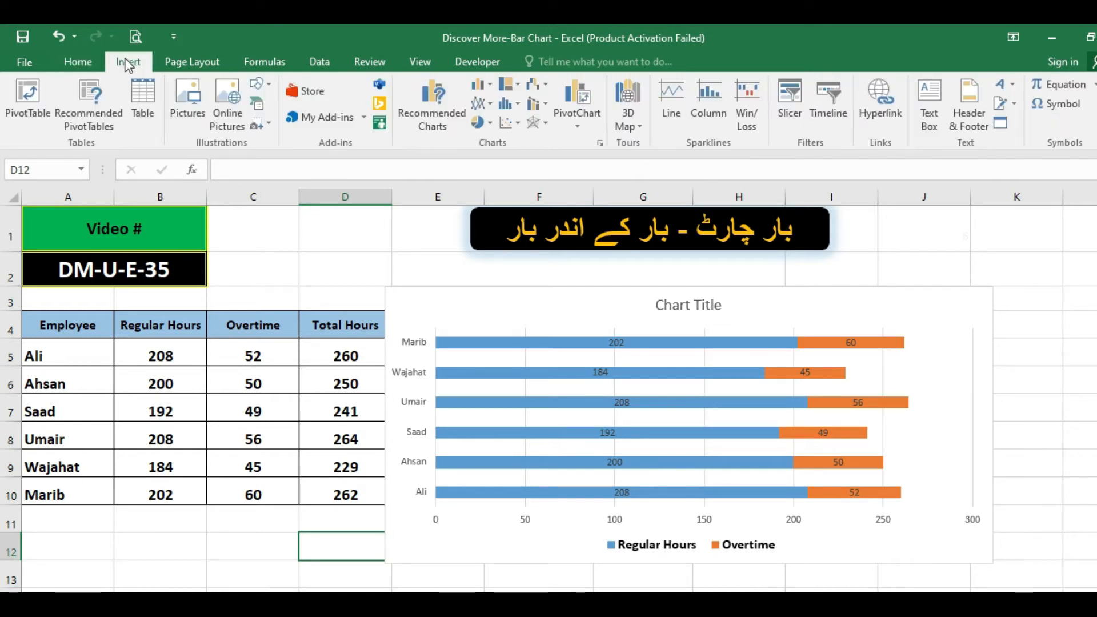
{"action": "left_click", "coordinate": [489, 86]}
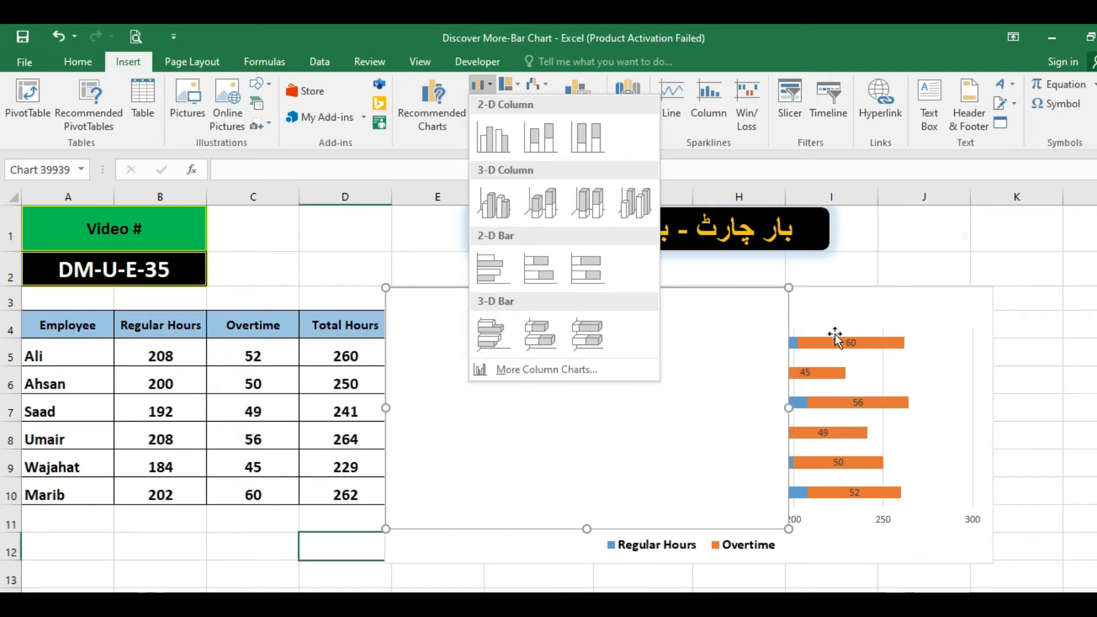
{"action": "left_click", "coordinate": [339, 540]}
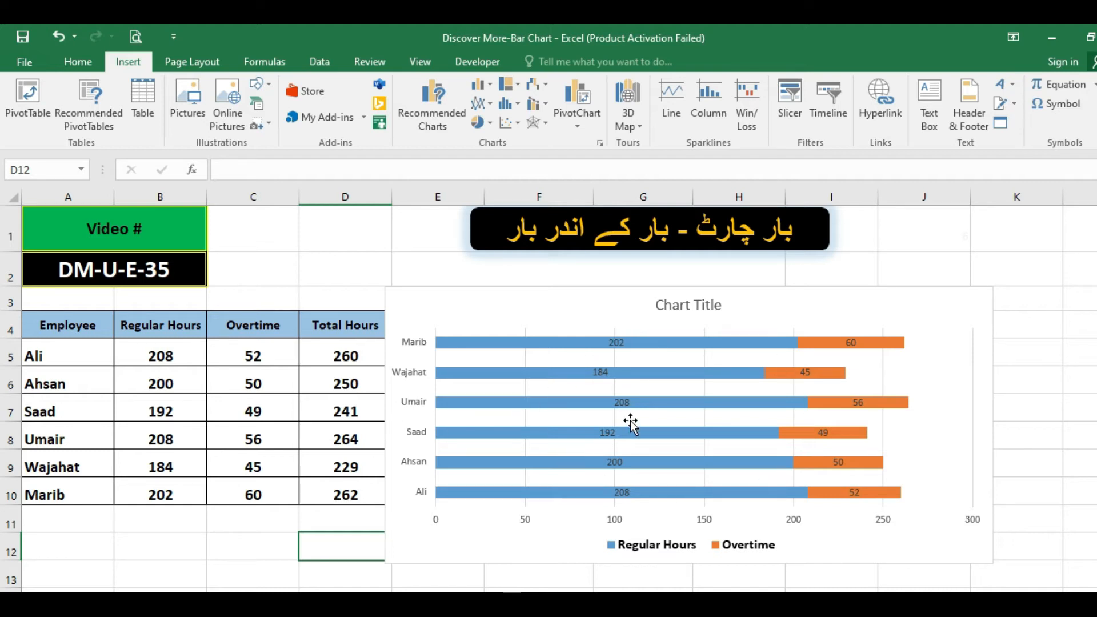
{"action": "left_click", "coordinate": [831, 343]}
{"action": "left_click", "coordinate": [728, 345]}
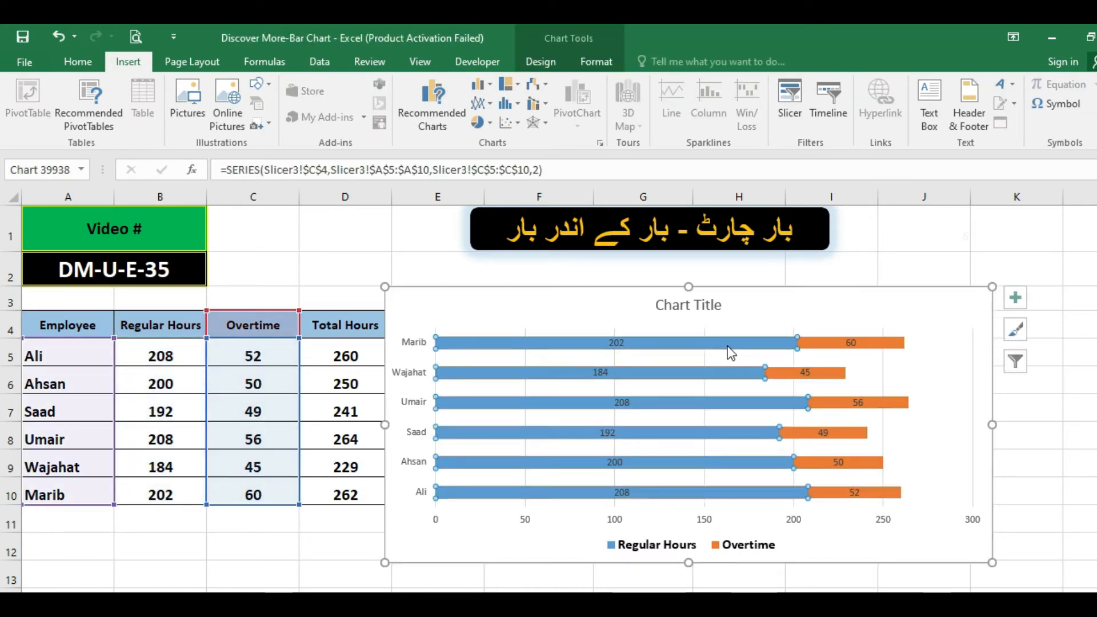
{"action": "left_click", "coordinate": [254, 451]}
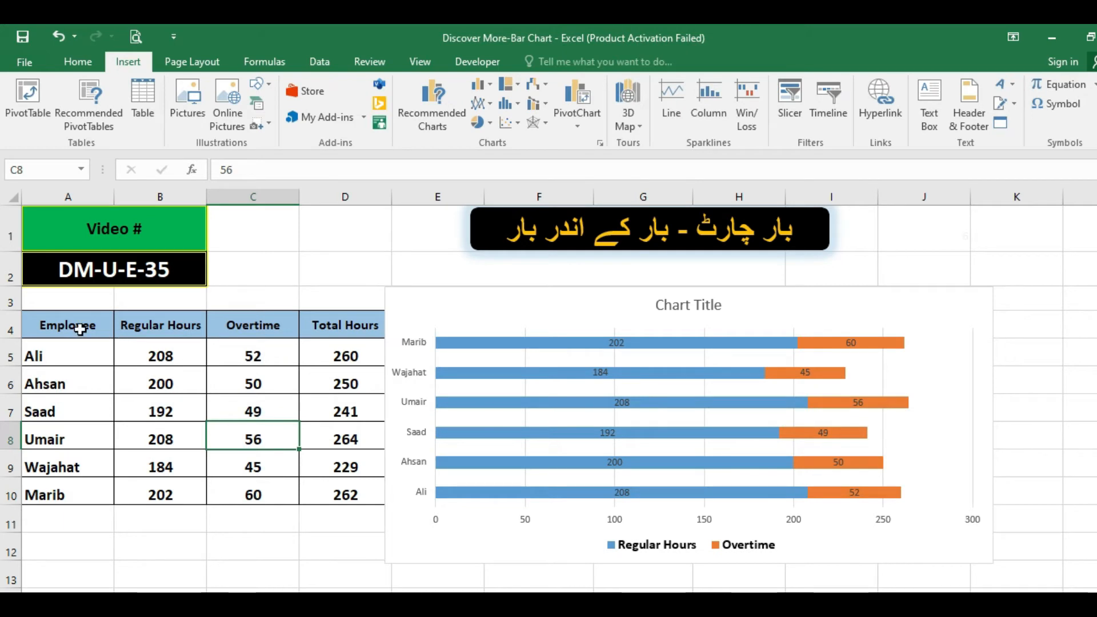
Insert a 2-D clustered bar chart from the Employee, Regular Hours and Overtime data in A4:C10.
{"action": "left_click_drag", "start_coordinate": [80, 324], "coordinate": [236, 490]}
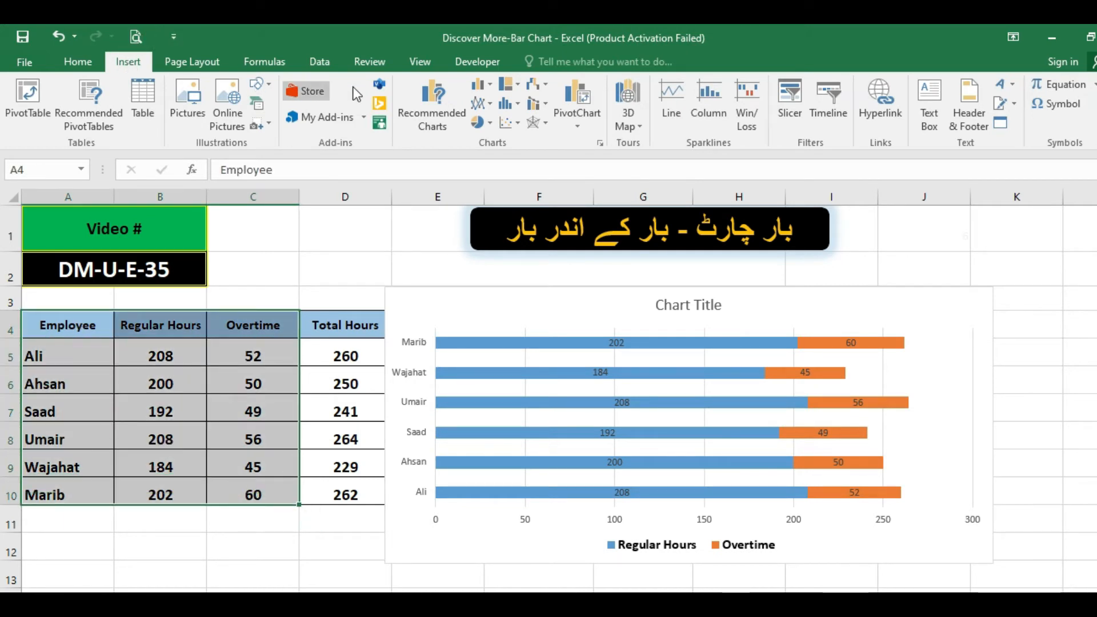
{"action": "left_click", "coordinate": [493, 85]}
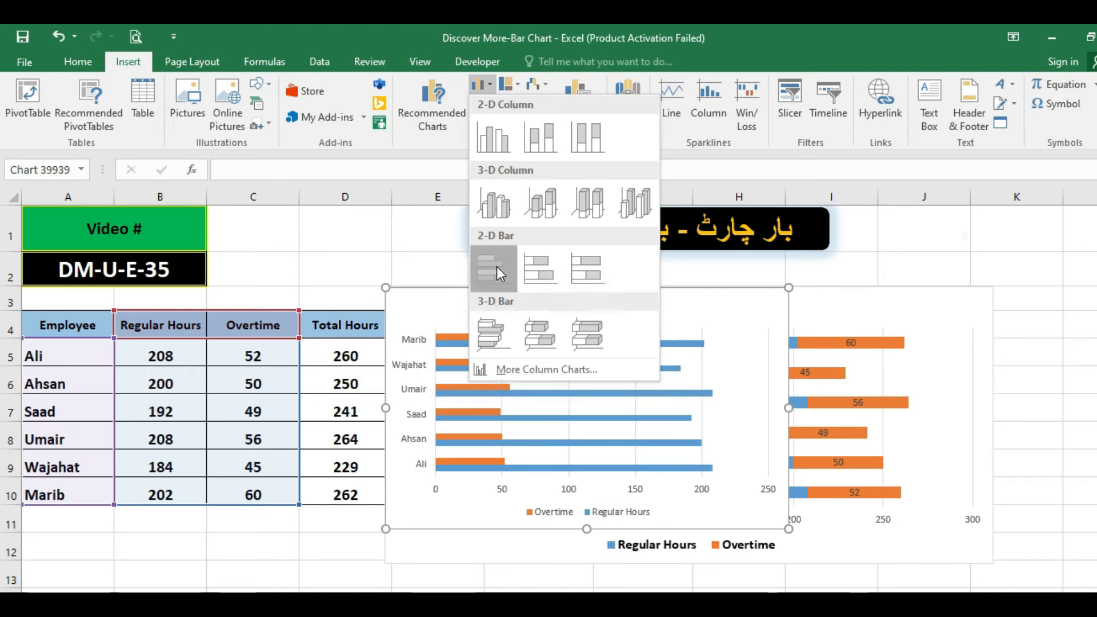
{"action": "left_click", "coordinate": [495, 266]}
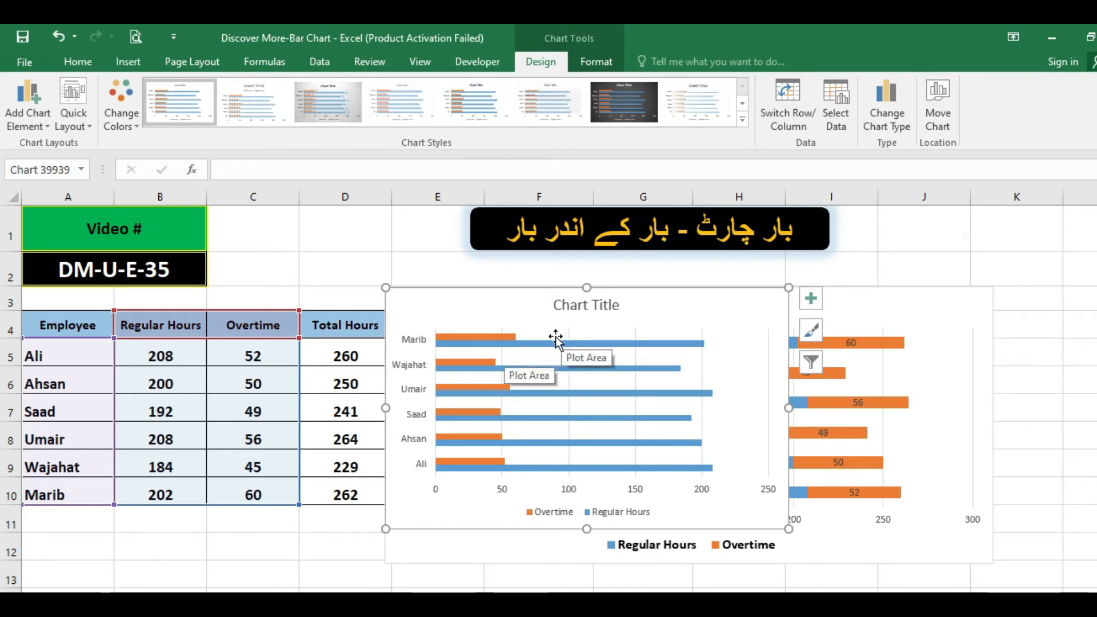
{"action": "left_click", "coordinate": [622, 343]}
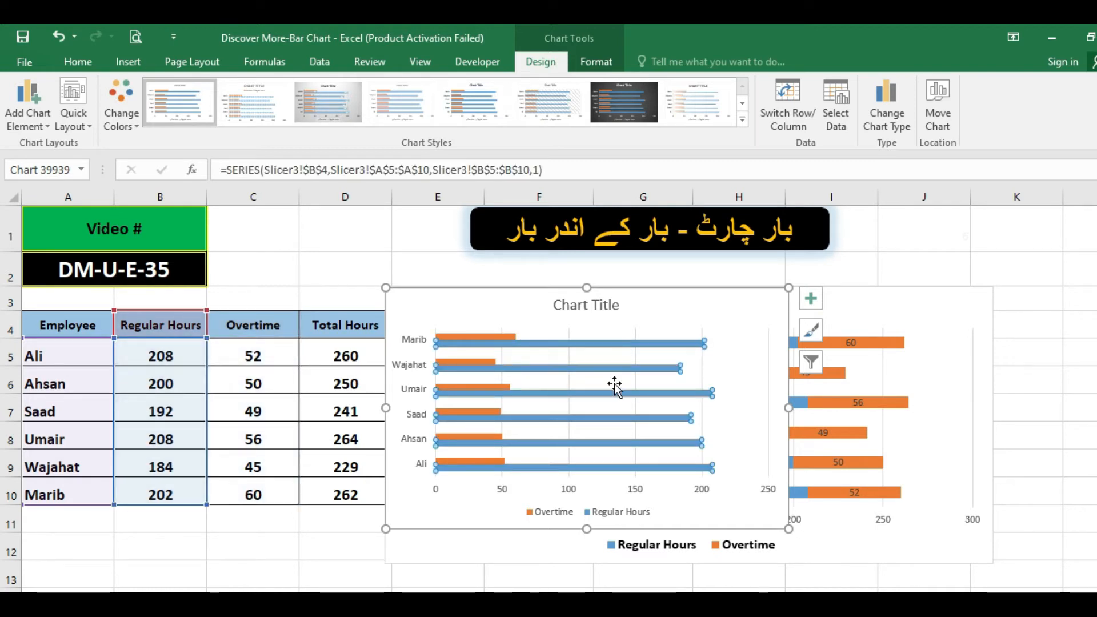
{"action": "left_click", "coordinate": [319, 379]}
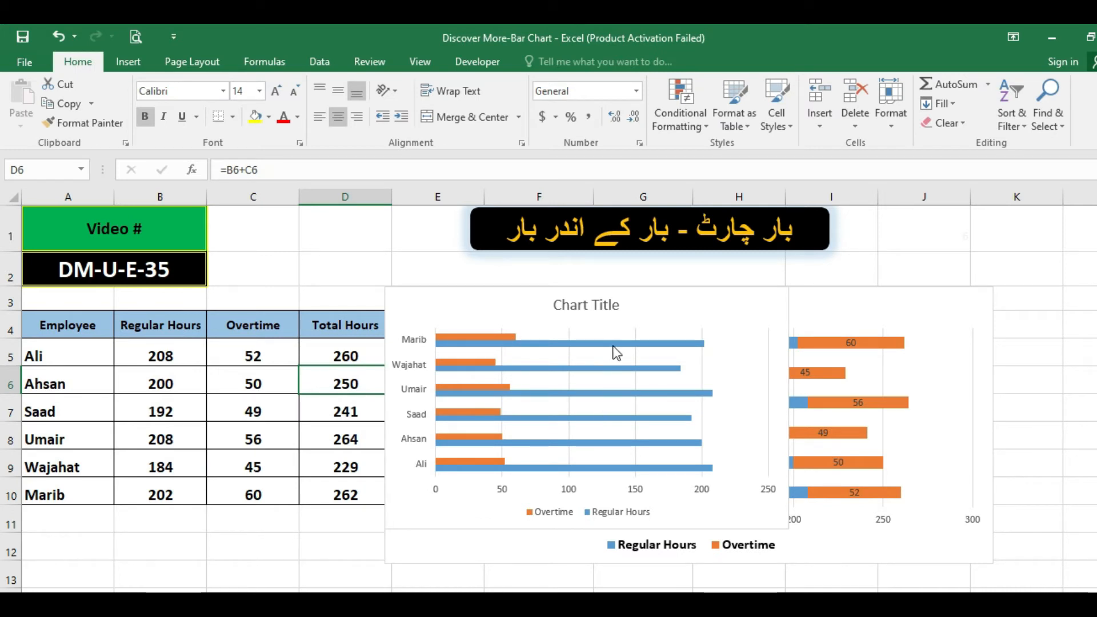
{"action": "left_click", "coordinate": [655, 291]}
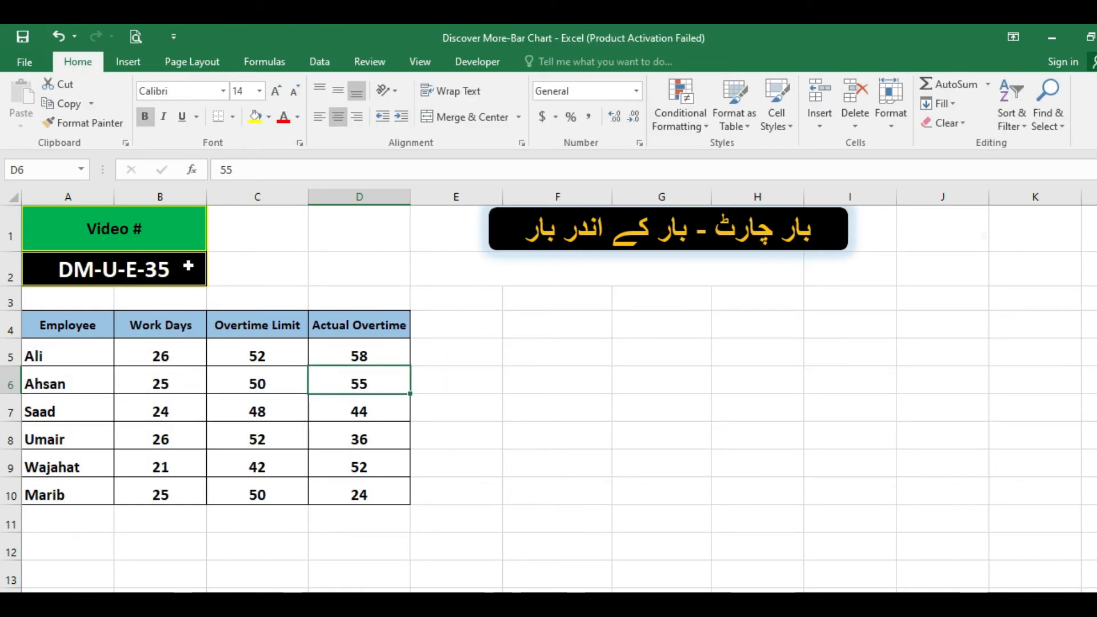
Review the Employee and Work Days columns and examine the formulas behind the first two Overtime Limit values.
{"action": "left_click", "coordinate": [106, 380]}
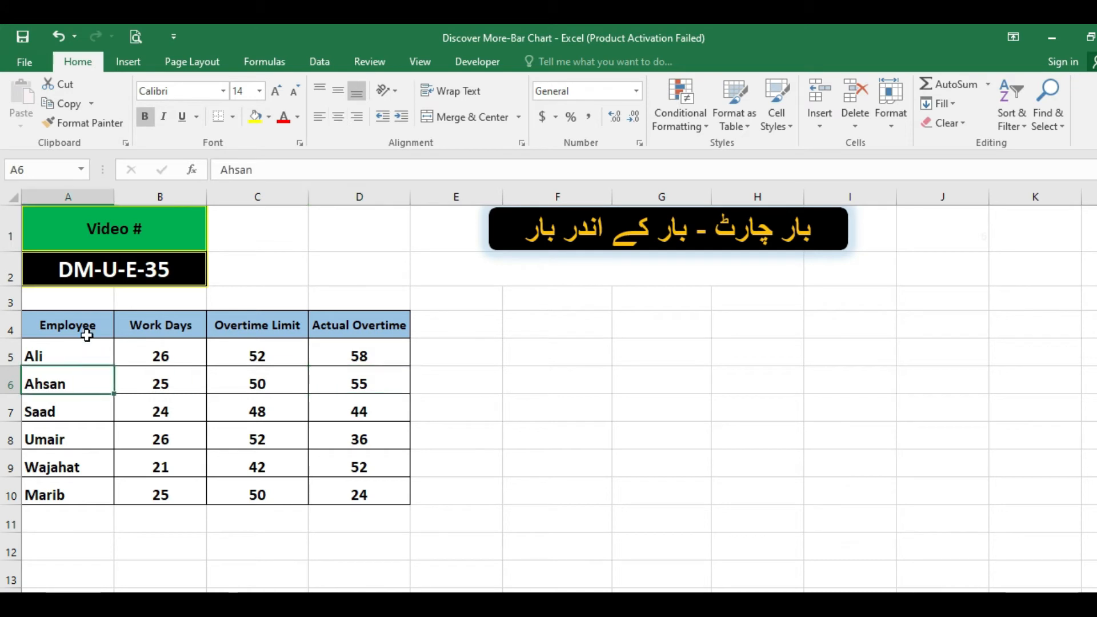
{"action": "left_click_drag", "start_coordinate": [86, 328], "coordinate": [113, 489]}
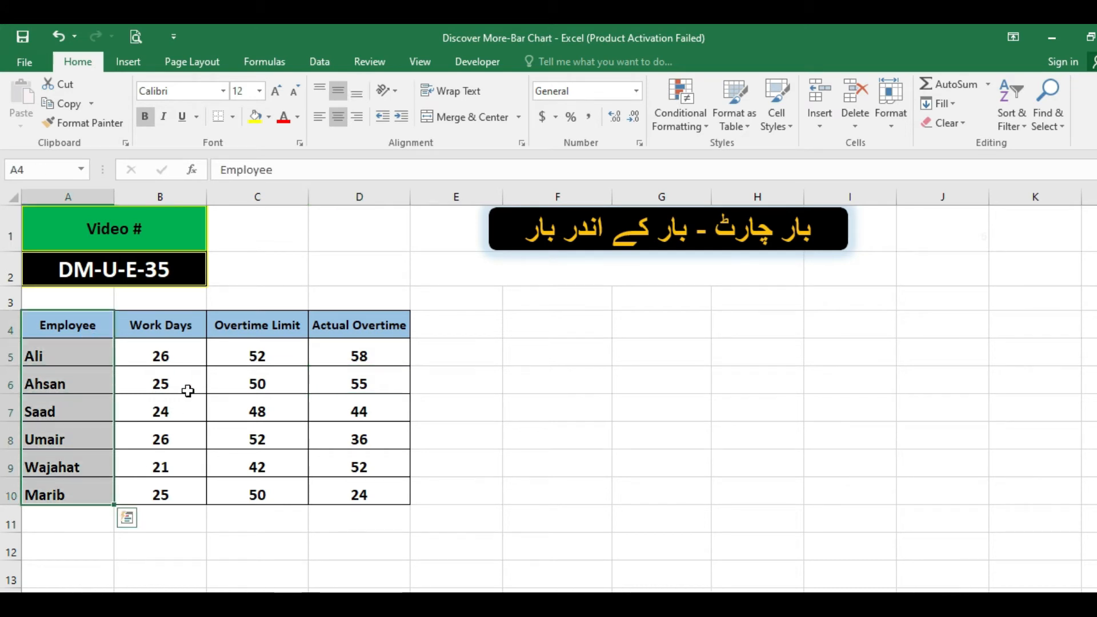
{"action": "left_click_drag", "start_coordinate": [178, 330], "coordinate": [189, 493]}
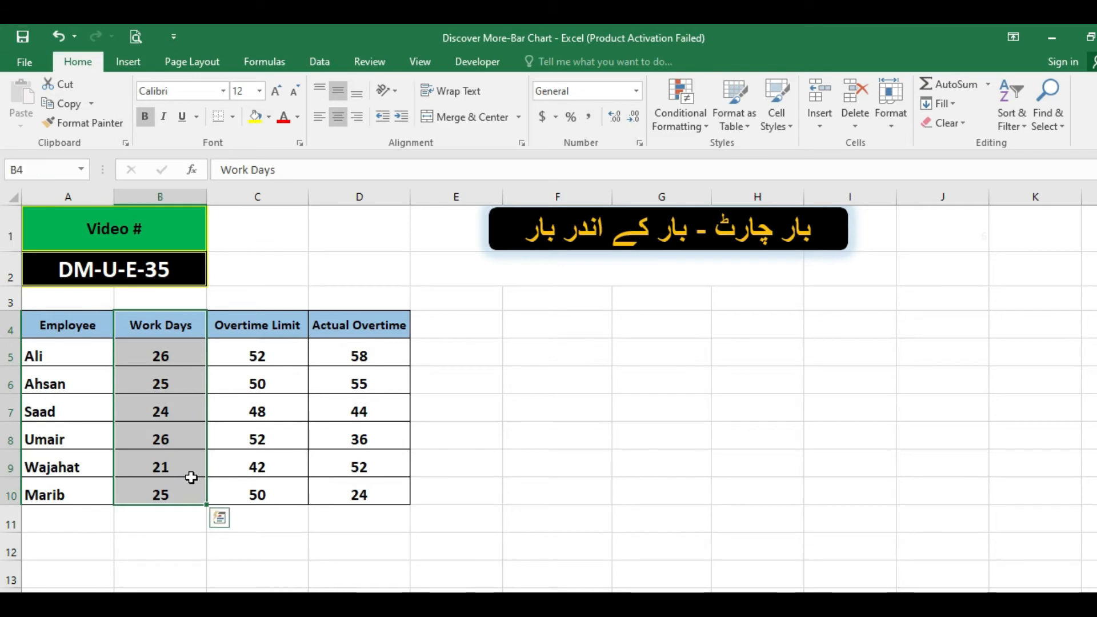
{"action": "left_click", "coordinate": [168, 359]}
{"action": "left_click", "coordinate": [218, 352]}
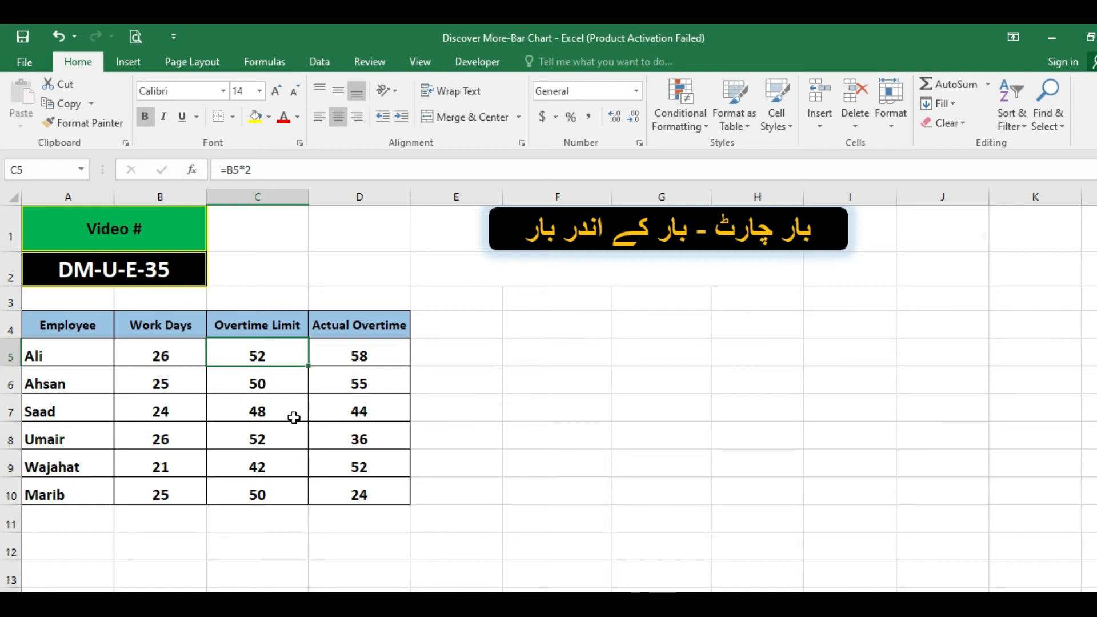
{"action": "left_click", "coordinate": [187, 361]}
{"action": "left_click", "coordinate": [257, 358]}
{"action": "left_click", "coordinate": [272, 385]}
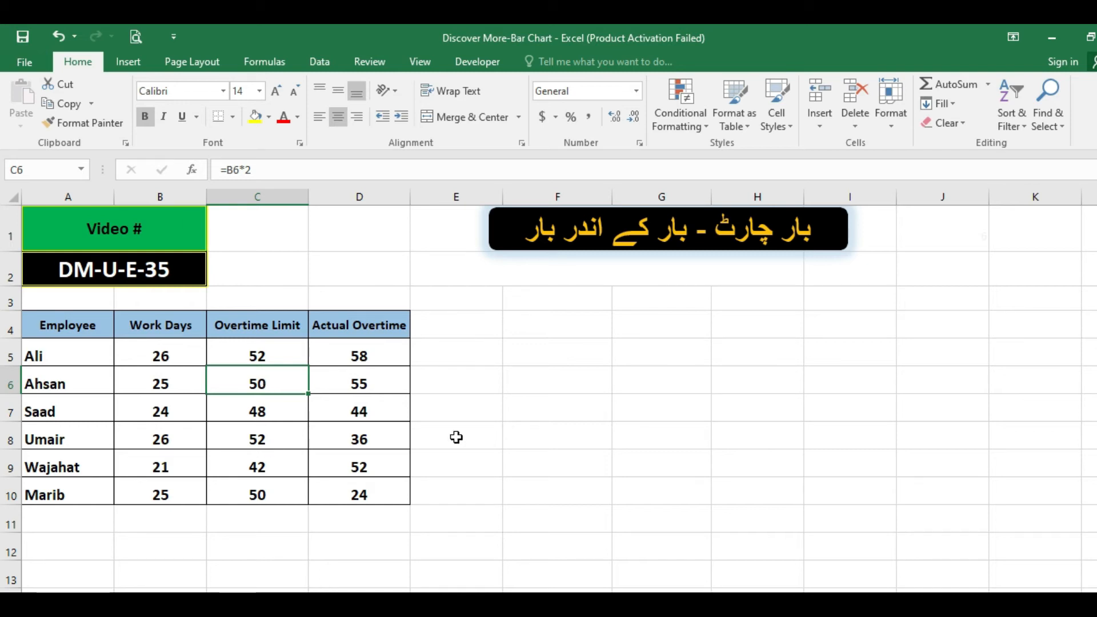
Compare the Actual Overtime values in column D with the work days and overtime limits in the table.
{"action": "left_click", "coordinate": [361, 356]}
{"action": "left_click", "coordinate": [376, 382]}
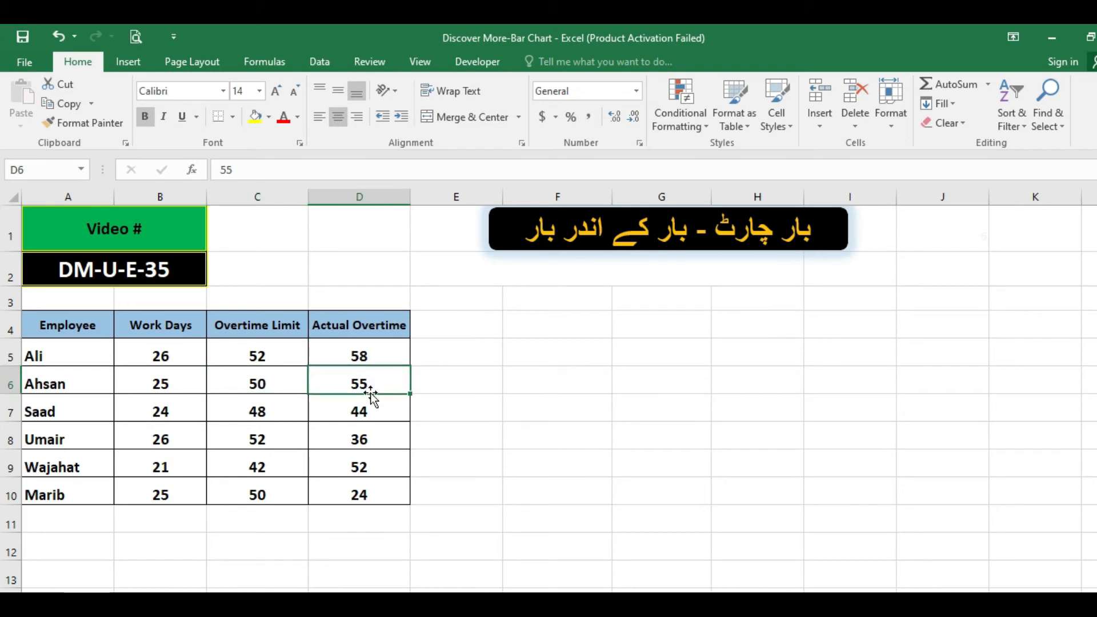
{"action": "left_click", "coordinate": [365, 419]}
{"action": "left_click", "coordinate": [347, 444]}
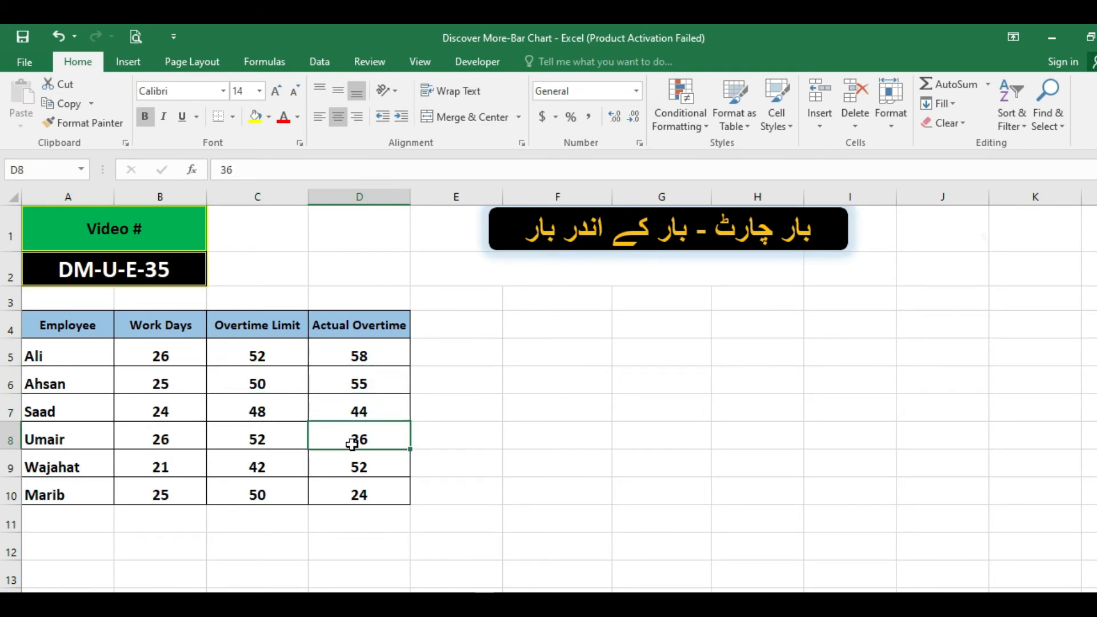
{"action": "left_click", "coordinate": [371, 355]}
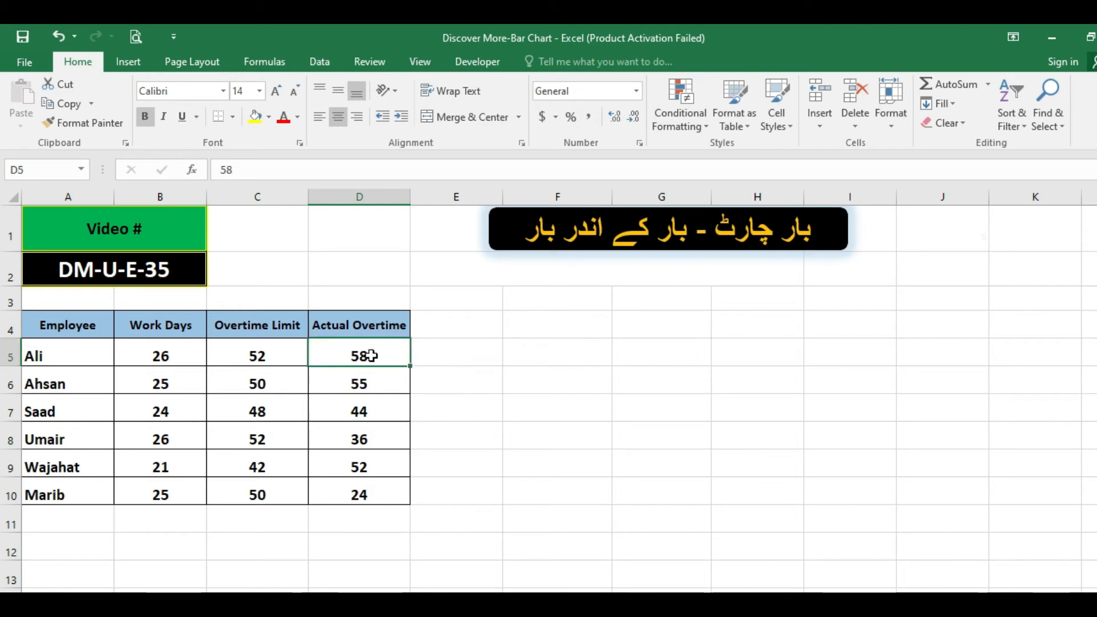
{"action": "left_click", "coordinate": [191, 351]}
{"action": "left_click", "coordinate": [344, 356]}
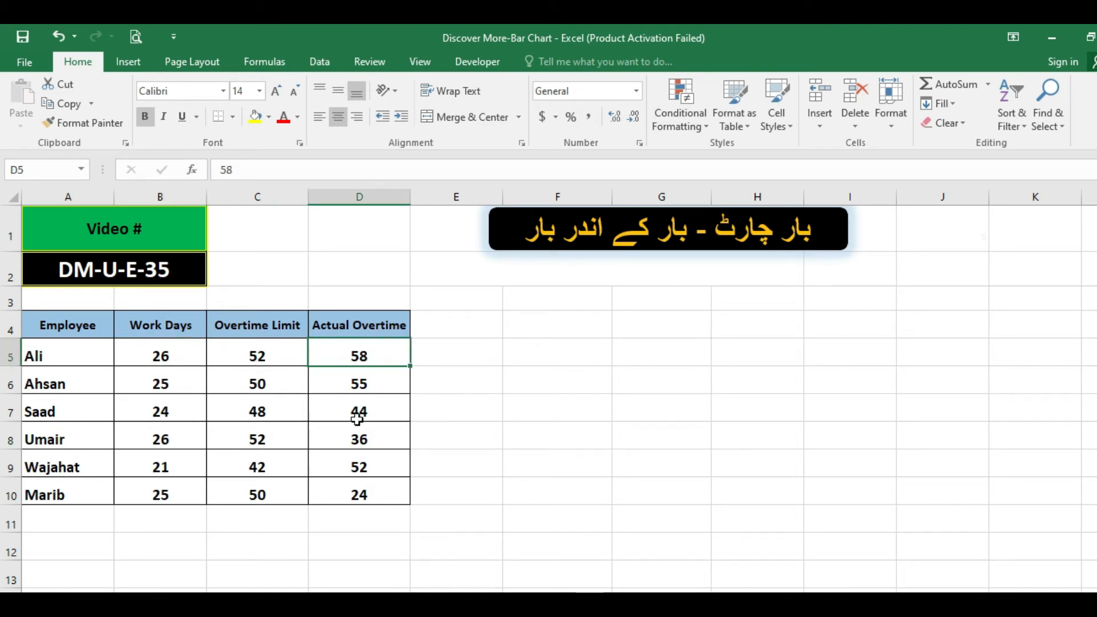
{"action": "left_click", "coordinate": [380, 386]}
{"action": "left_click_drag", "start_coordinate": [120, 336], "coordinate": [278, 414]}
{"action": "left_click", "coordinate": [316, 485]}
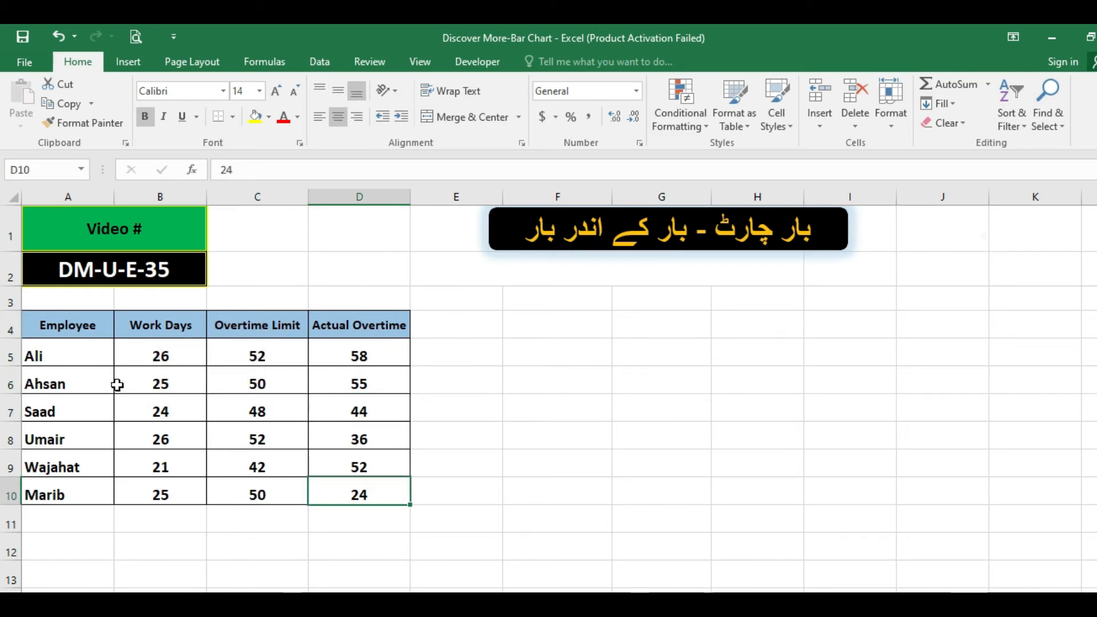
Insert a 2-D clustered bar chart from A4:A10 and C4:D10, placed beside the table and enlarged to about column K, row 13.
{"action": "left_click_drag", "start_coordinate": [81, 323], "coordinate": [82, 491]}
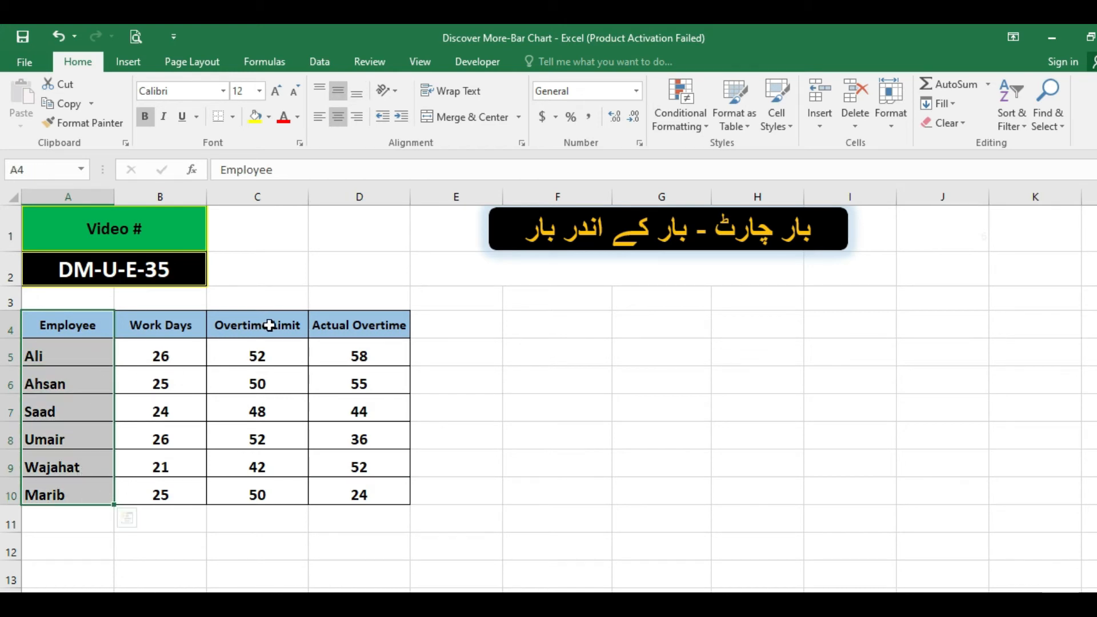
{"action": "left_click_drag", "start_coordinate": [269, 326], "coordinate": [340, 495]}
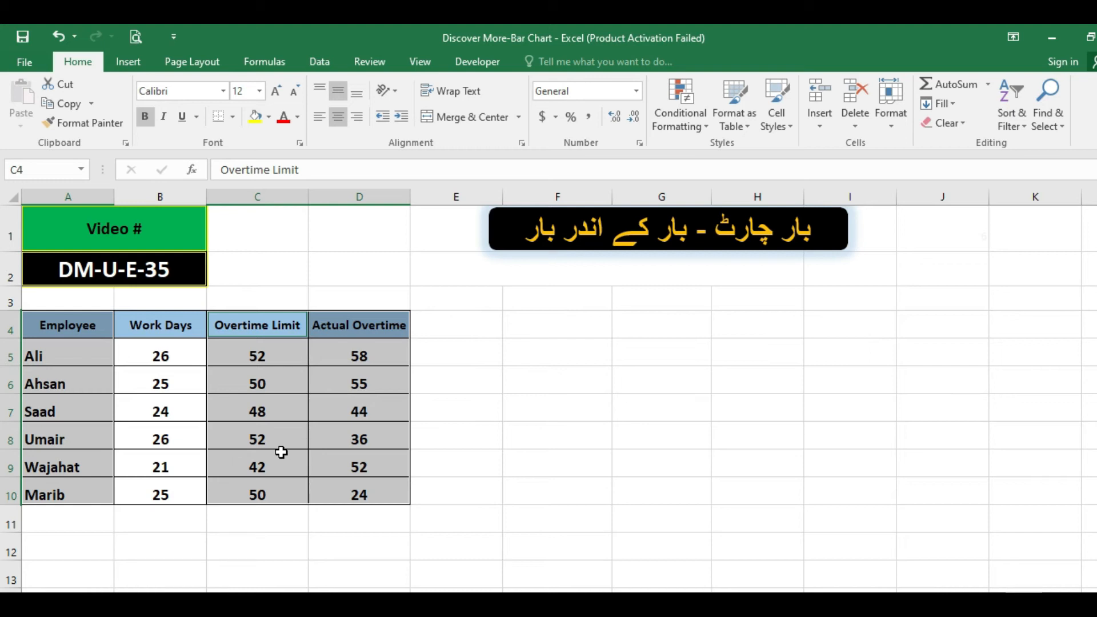
{"action": "left_click", "coordinate": [129, 63]}
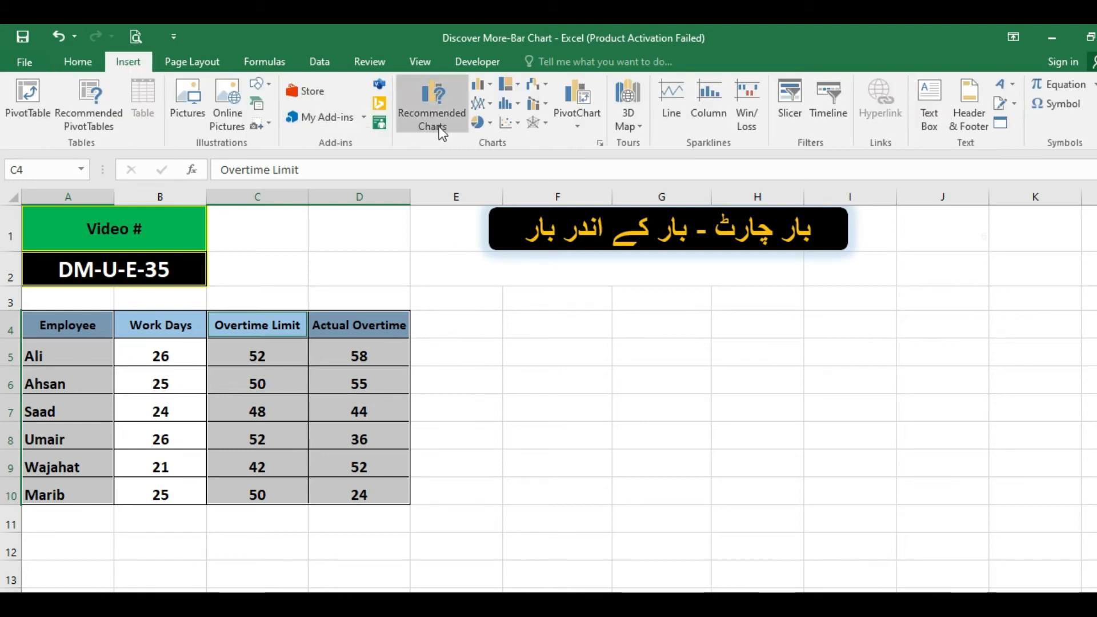
{"action": "left_click", "coordinate": [486, 84]}
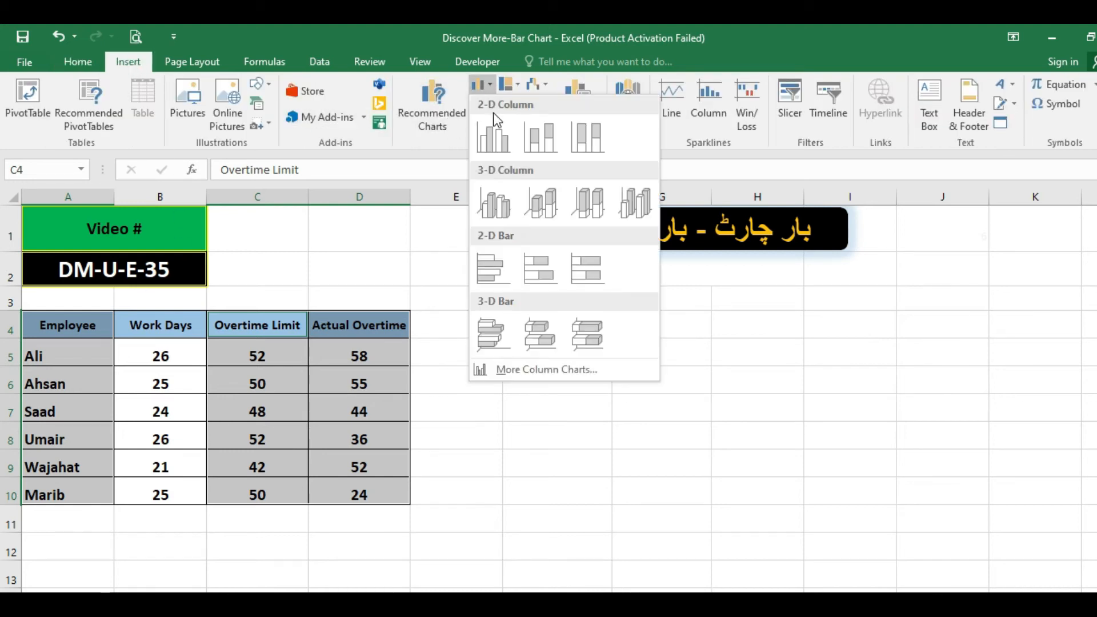
{"action": "left_click", "coordinate": [499, 273]}
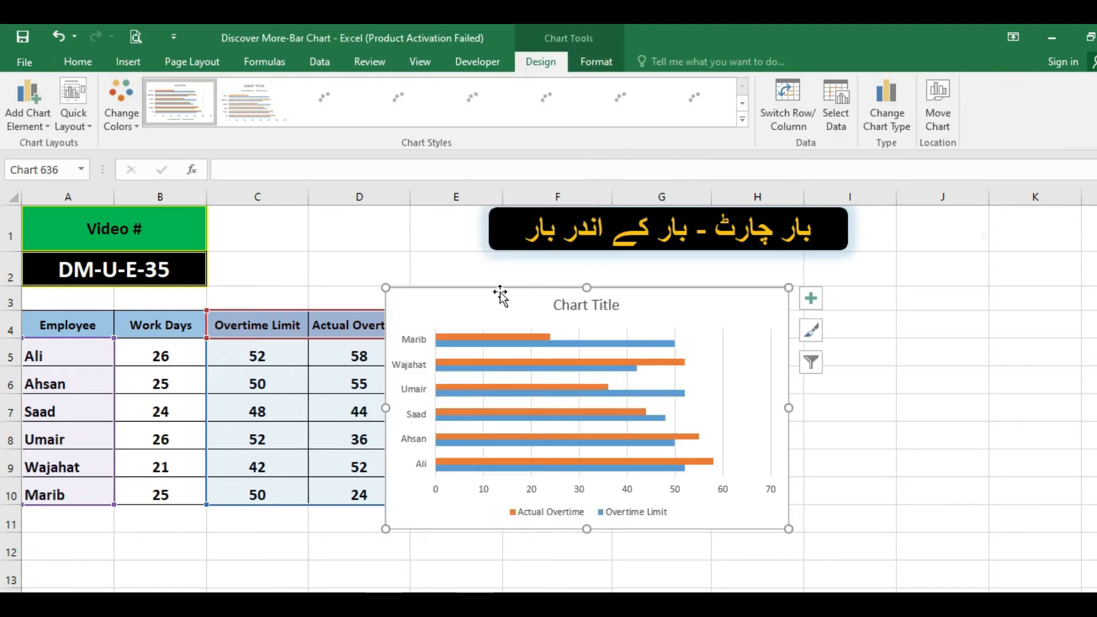
{"action": "left_click_drag", "start_coordinate": [500, 291], "coordinate": [533, 280]}
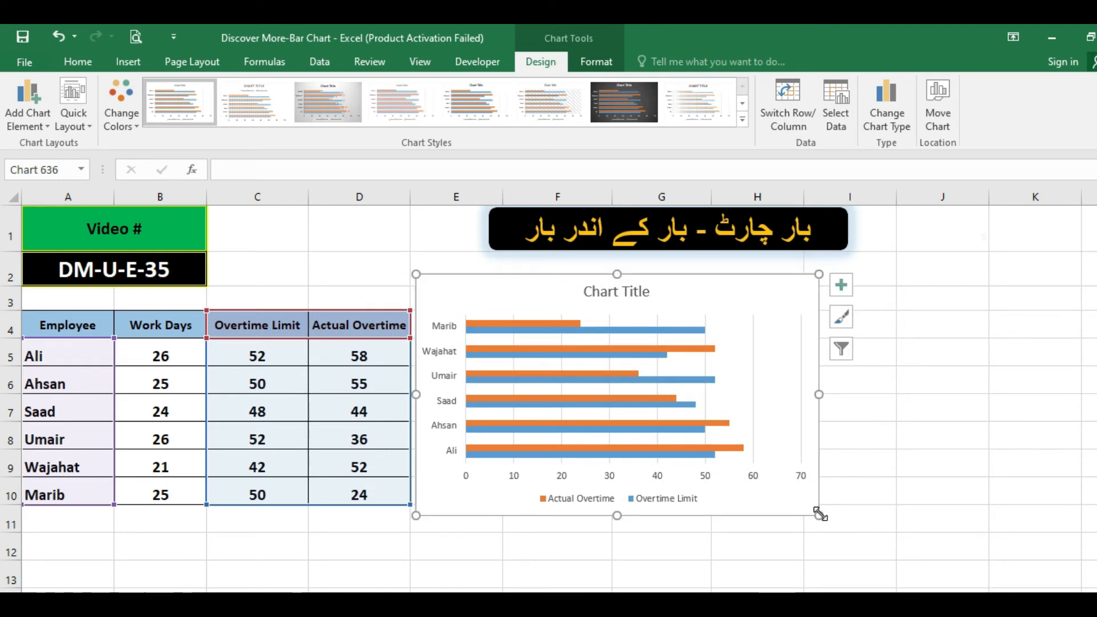
{"action": "left_click_drag", "start_coordinate": [818, 515], "coordinate": [1032, 574]}
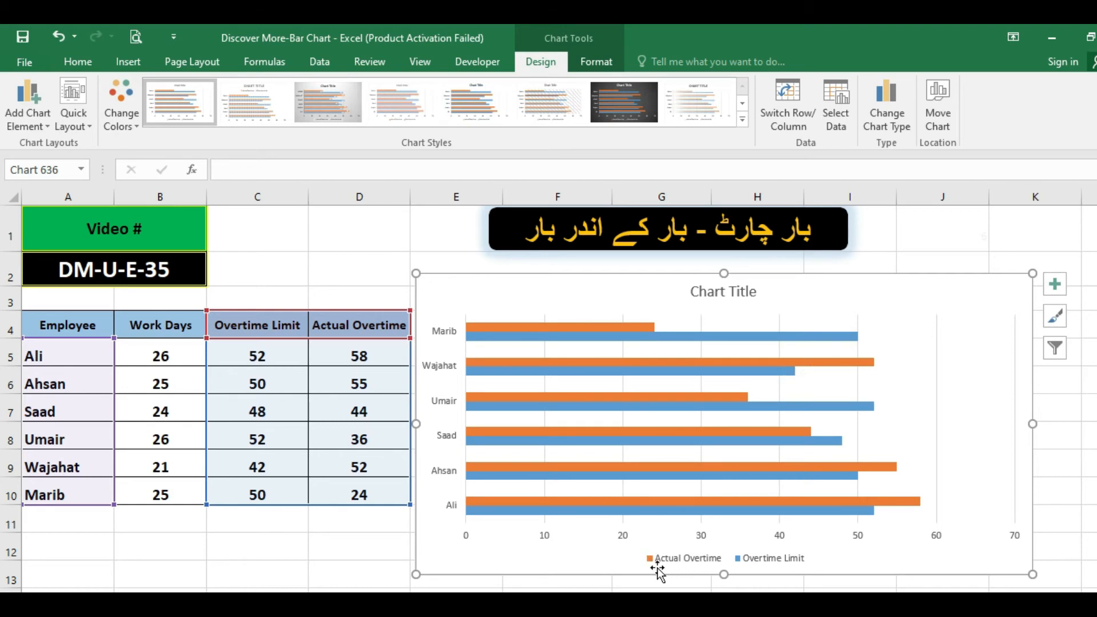
Plot the Actual Overtime series on the secondary axis so its bars overlay the Overtime Limit bars.
{"action": "left_click", "coordinate": [837, 362]}
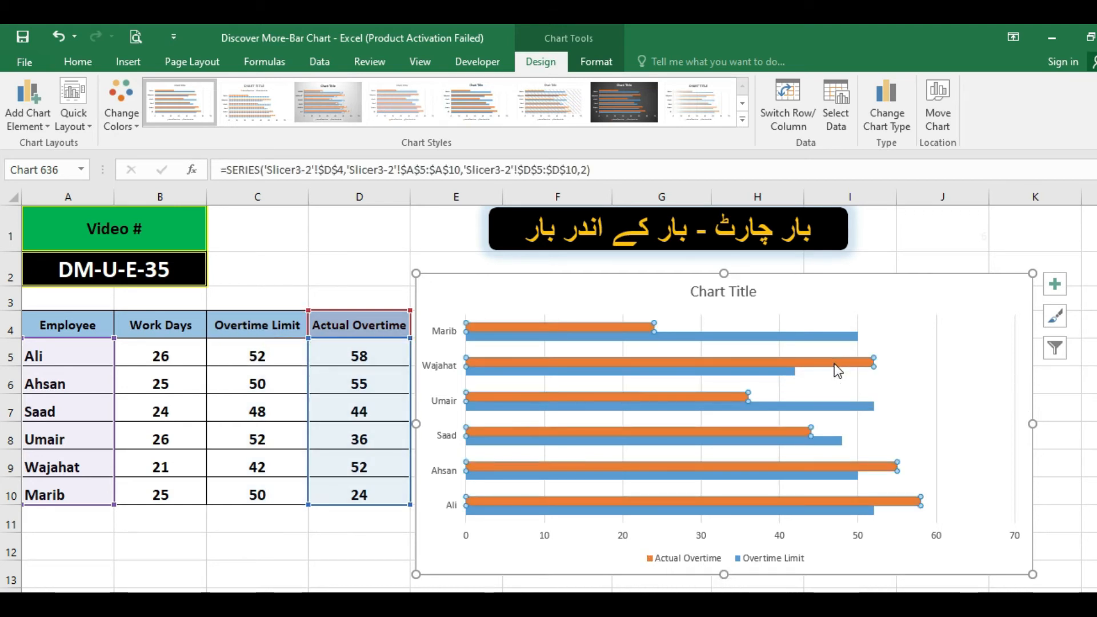
{"action": "double_click", "coordinate": [835, 364]}
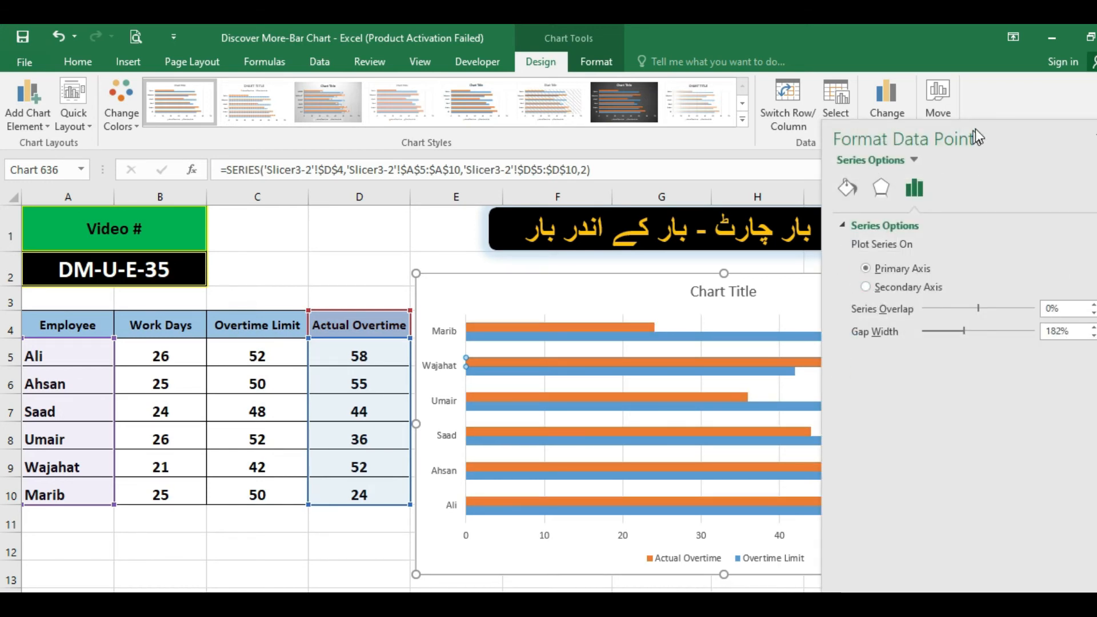
{"action": "left_click_drag", "start_coordinate": [975, 137], "coordinate": [900, 117]}
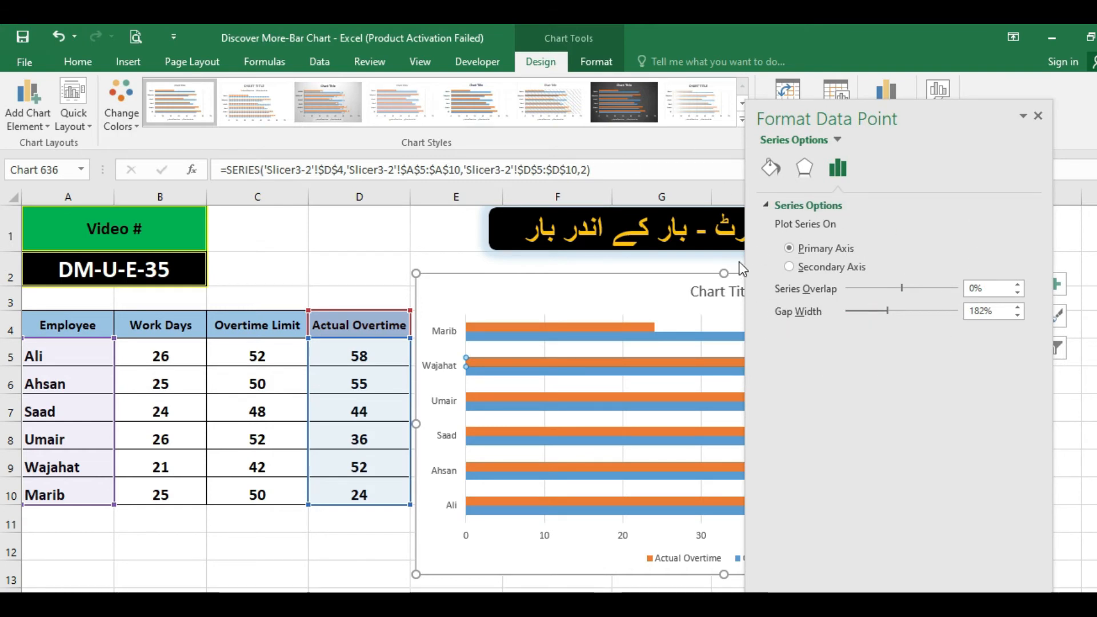
{"action": "left_click", "coordinate": [791, 267]}
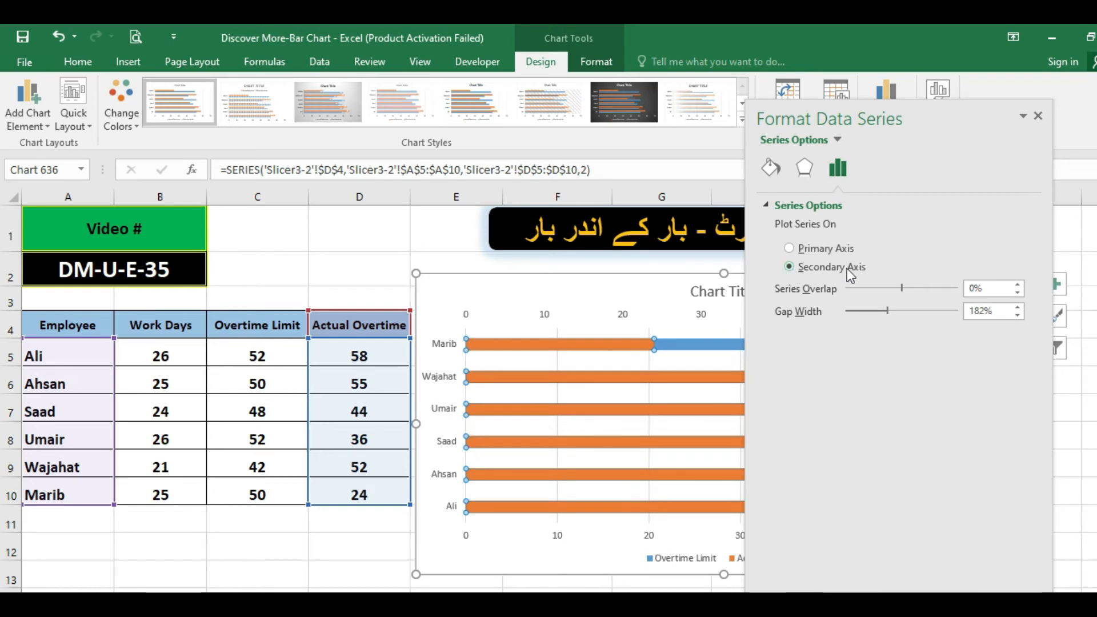
{"action": "left_click", "coordinate": [1038, 116]}
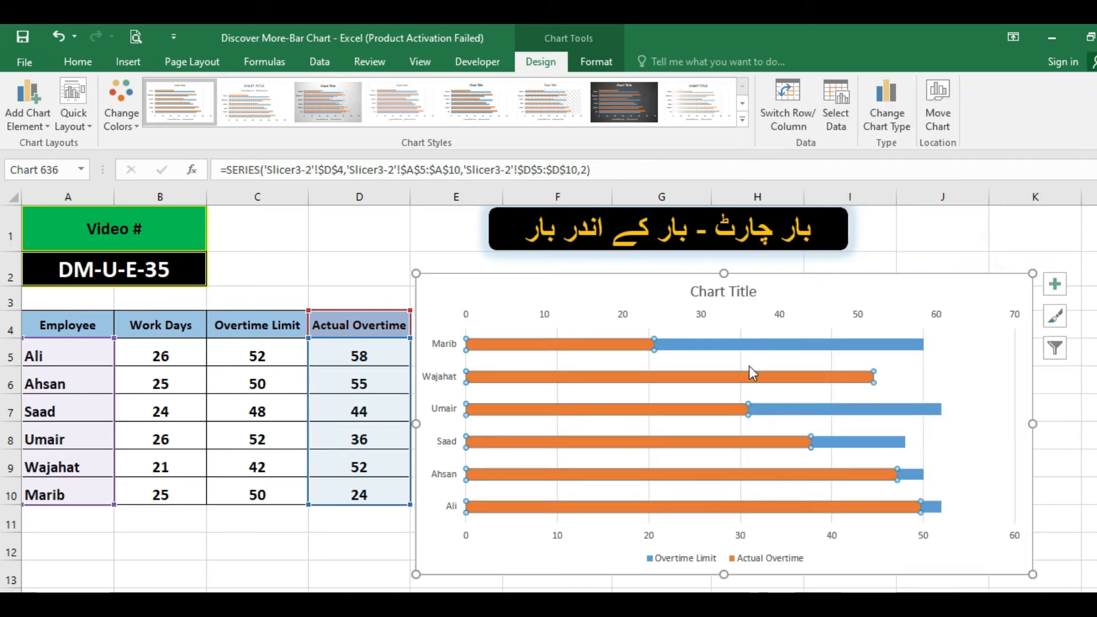
{"action": "left_click", "coordinate": [943, 380]}
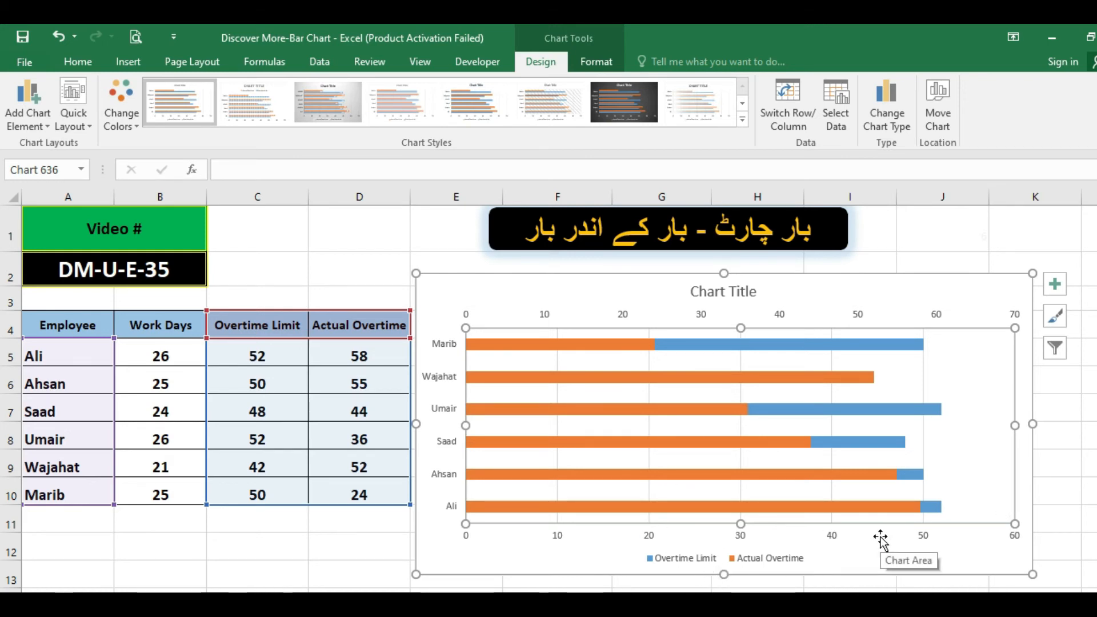
Fill the Overtime Limit bars with Green, Accent 6, Lighter 80%.
{"action": "left_click", "coordinate": [814, 408]}
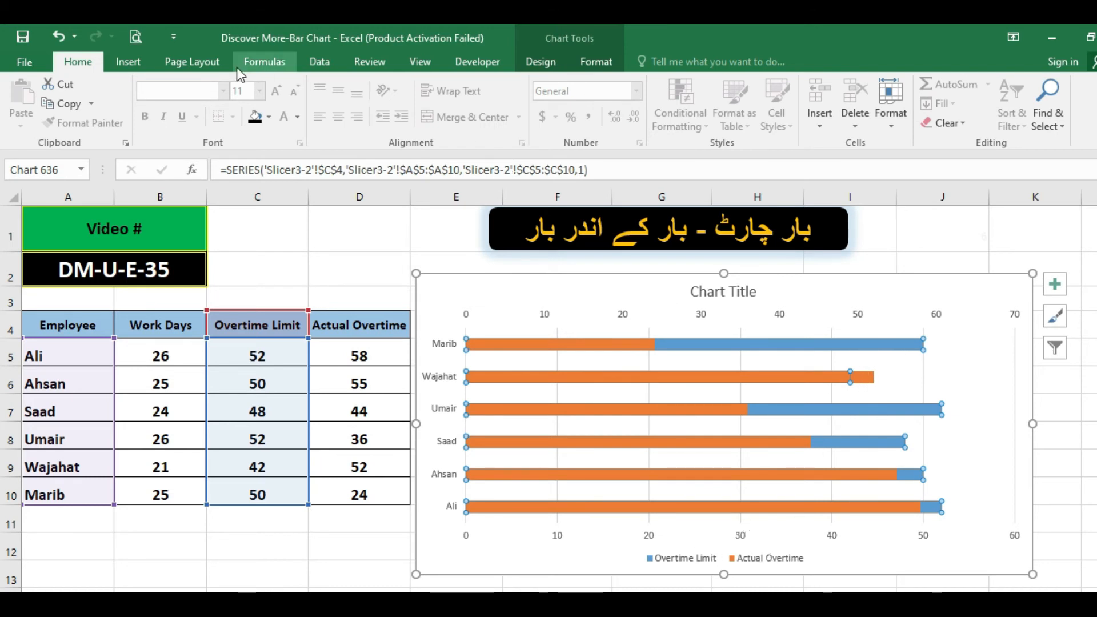
{"action": "left_click", "coordinate": [268, 117]}
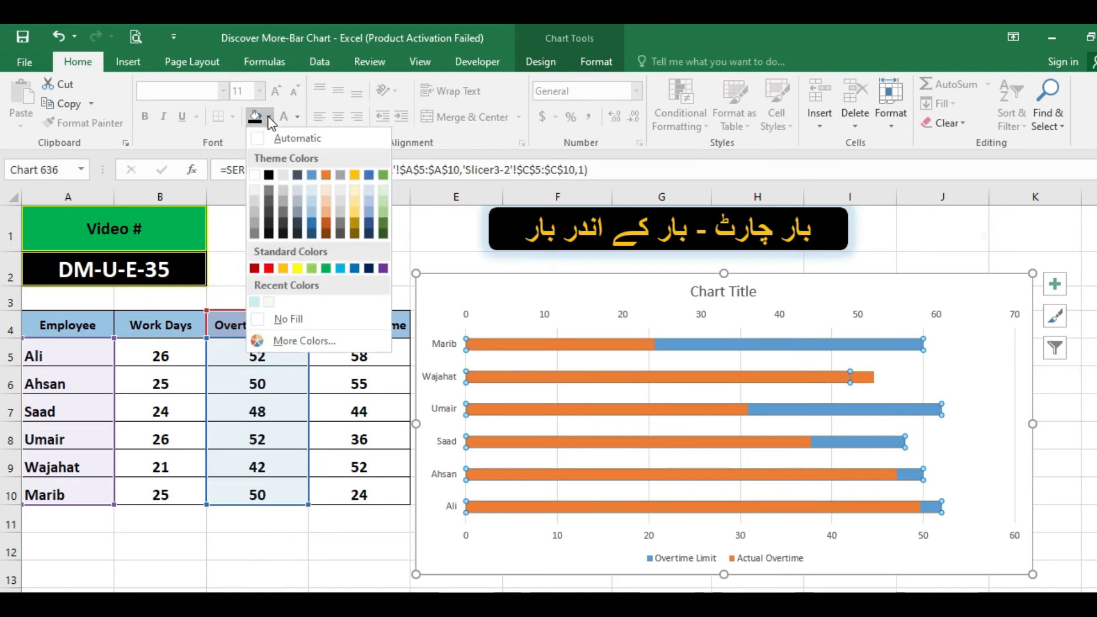
{"action": "left_click", "coordinate": [382, 191]}
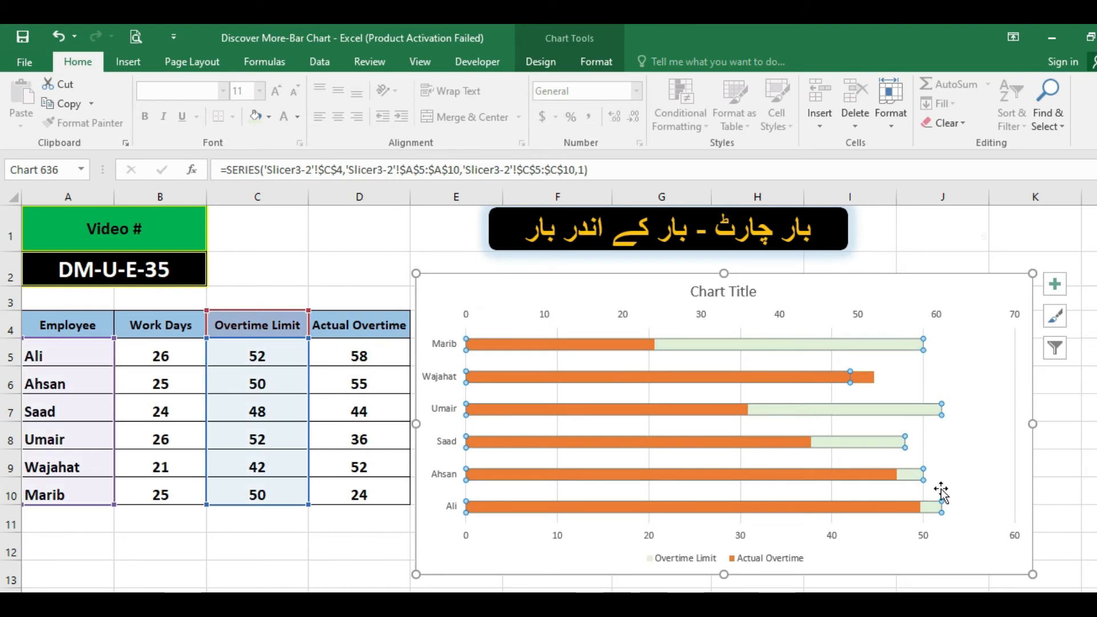
{"action": "left_click", "coordinate": [978, 469]}
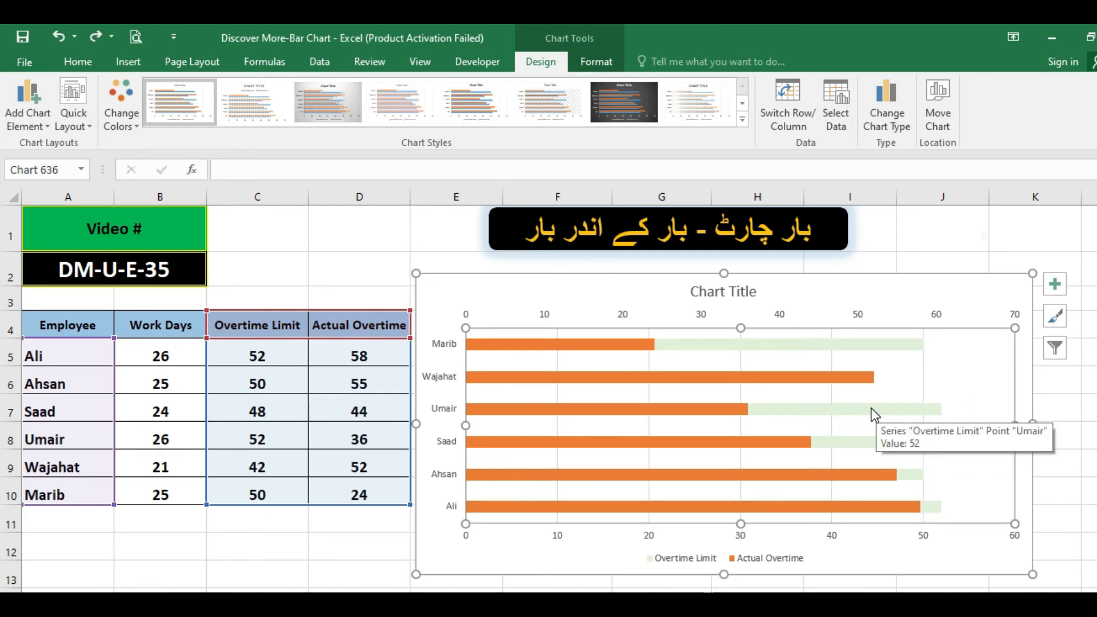
Set the gap width of the Overtime Limit bars to 45% and select the Actual Overtime bars.
{"action": "left_click", "coordinate": [872, 413]}
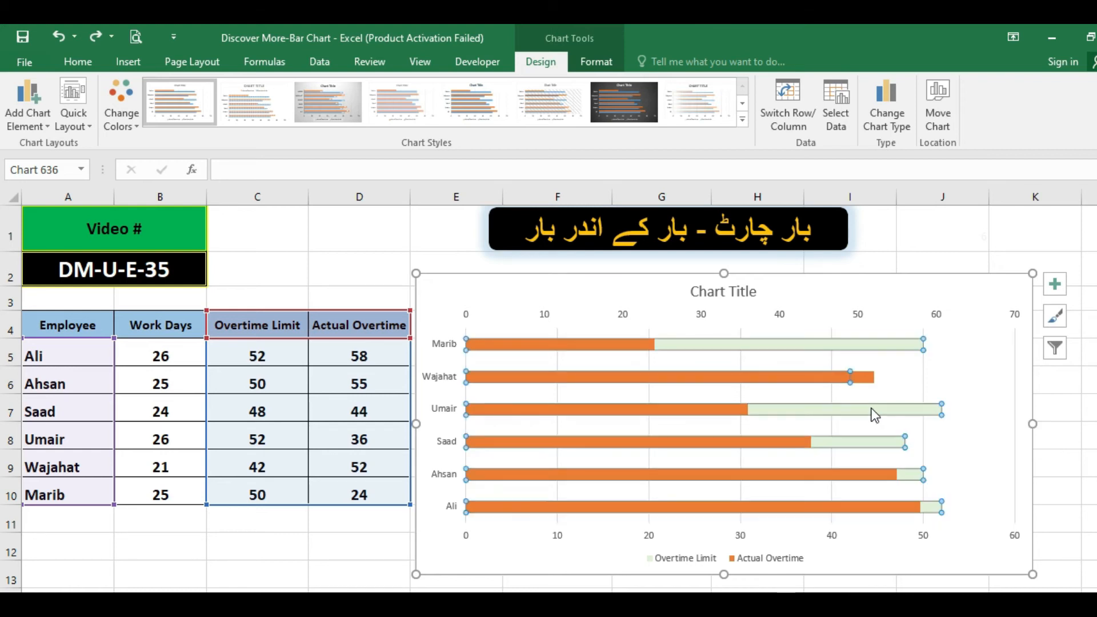
{"action": "double_click", "coordinate": [873, 414]}
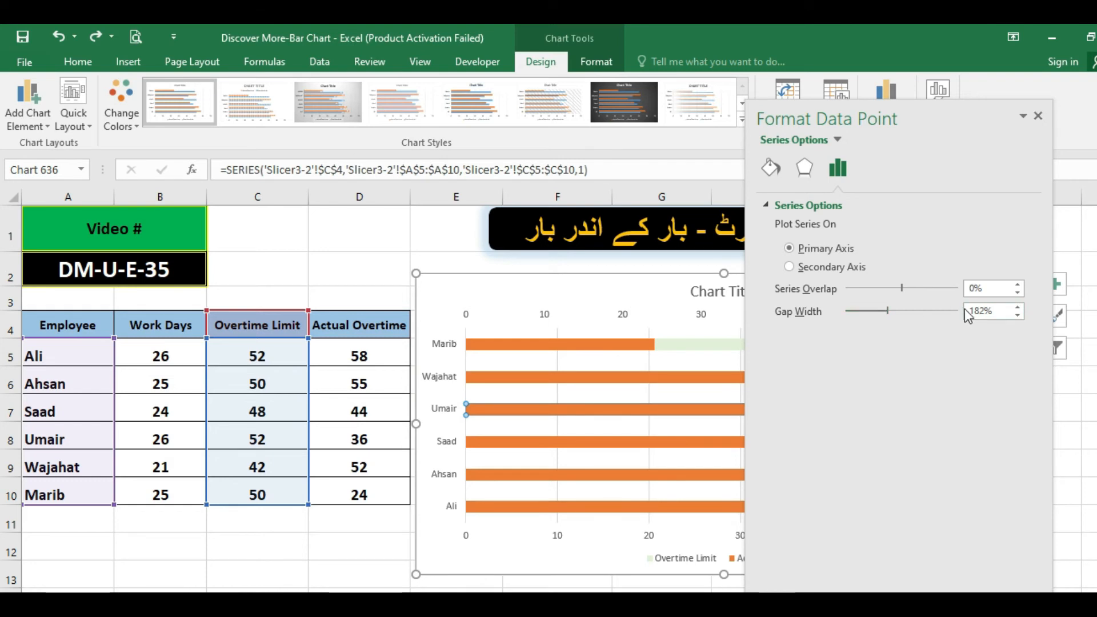
{"action": "left_click_drag", "start_coordinate": [887, 310], "coordinate": [860, 311]}
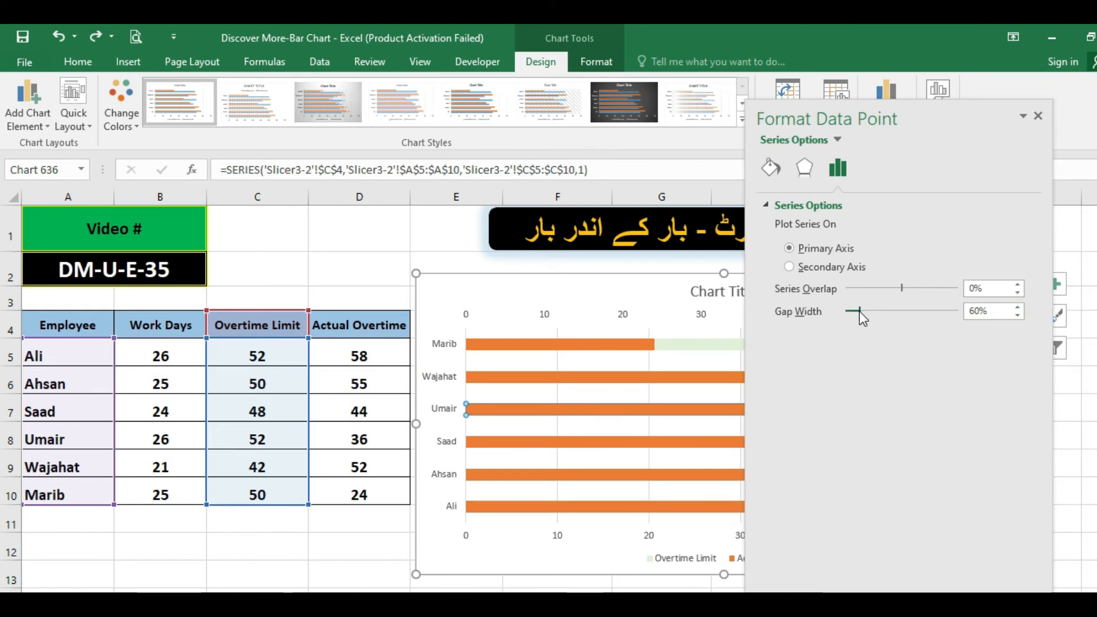
{"action": "left_click", "coordinate": [1017, 316]}
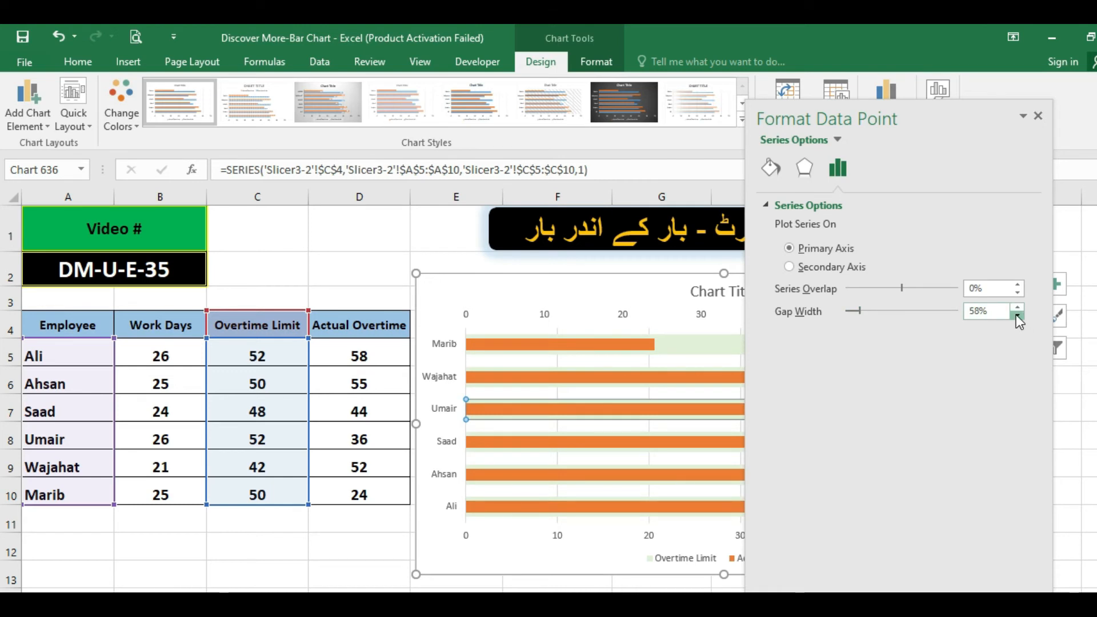
{"action": "left_click", "coordinate": [1017, 315]}
{"action": "left_click", "coordinate": [1017, 315]}
{"action": "left_click", "coordinate": [1017, 315]}
{"action": "left_click", "coordinate": [1018, 316]}
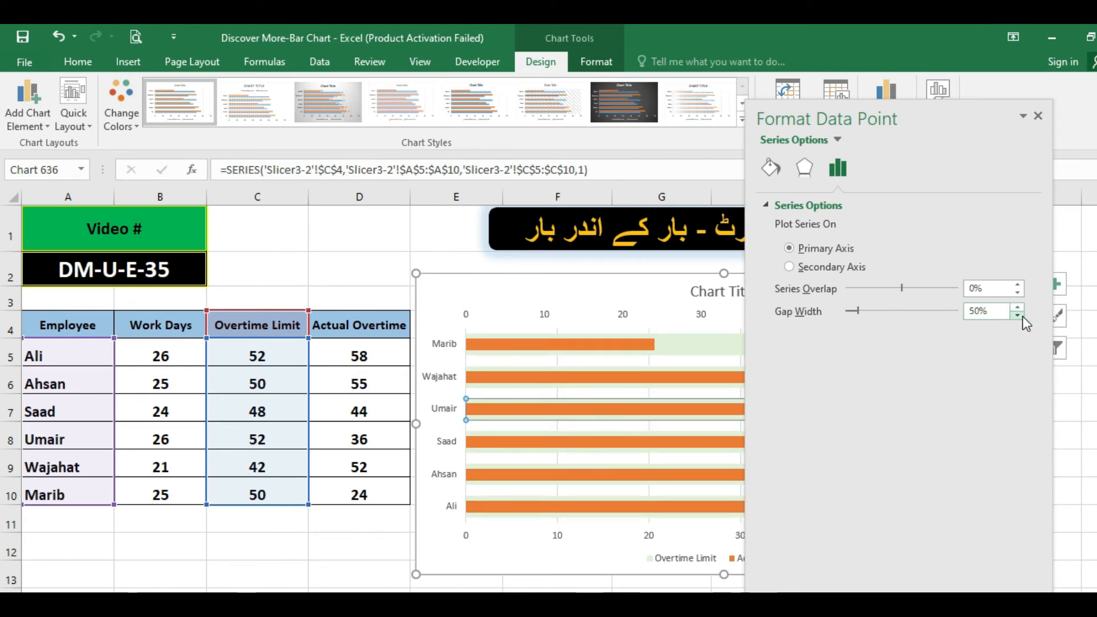
{"action": "left_click", "coordinate": [1018, 316]}
{"action": "left_click", "coordinate": [1018, 316]}
{"action": "left_click", "coordinate": [1018, 316]}
{"action": "left_click", "coordinate": [1018, 316]}
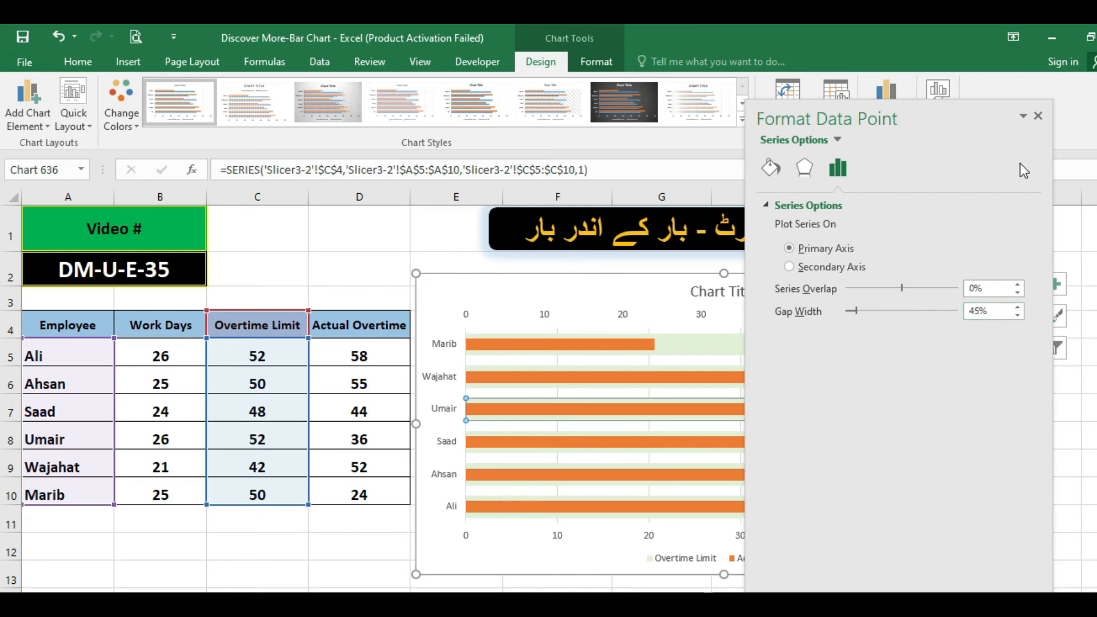
{"action": "left_click", "coordinate": [1039, 117]}
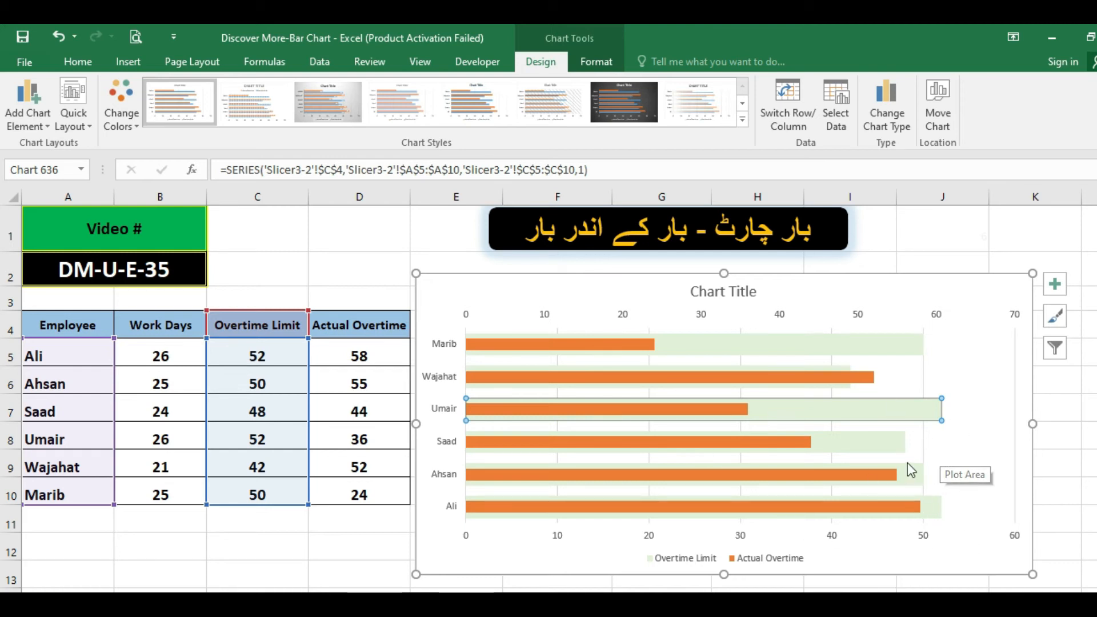
{"action": "left_click", "coordinate": [933, 446]}
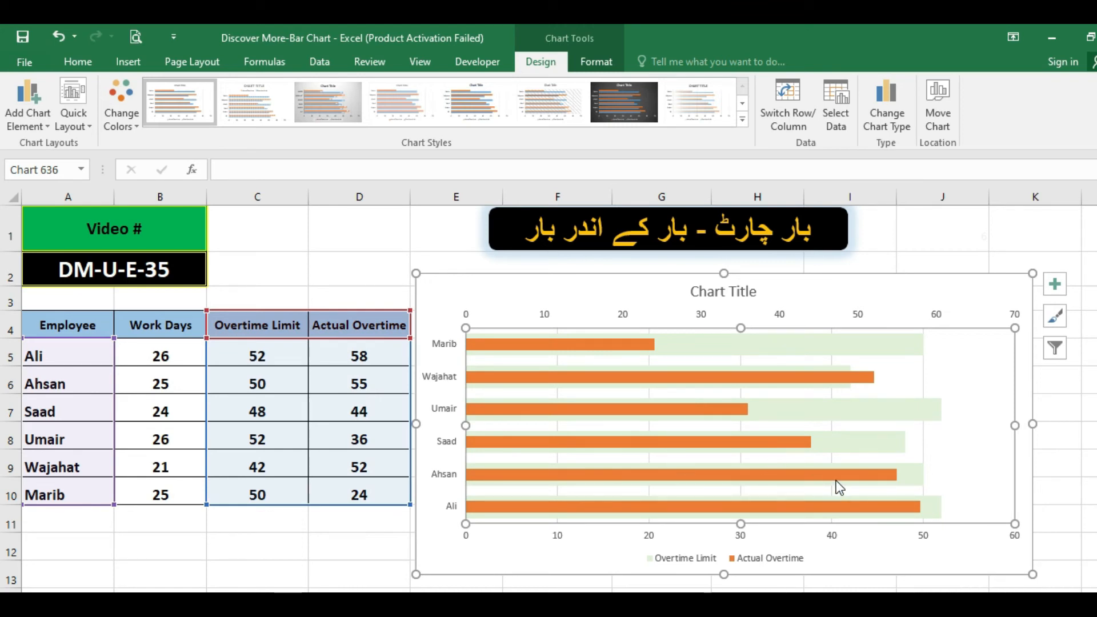
{"action": "left_click", "coordinate": [869, 377]}
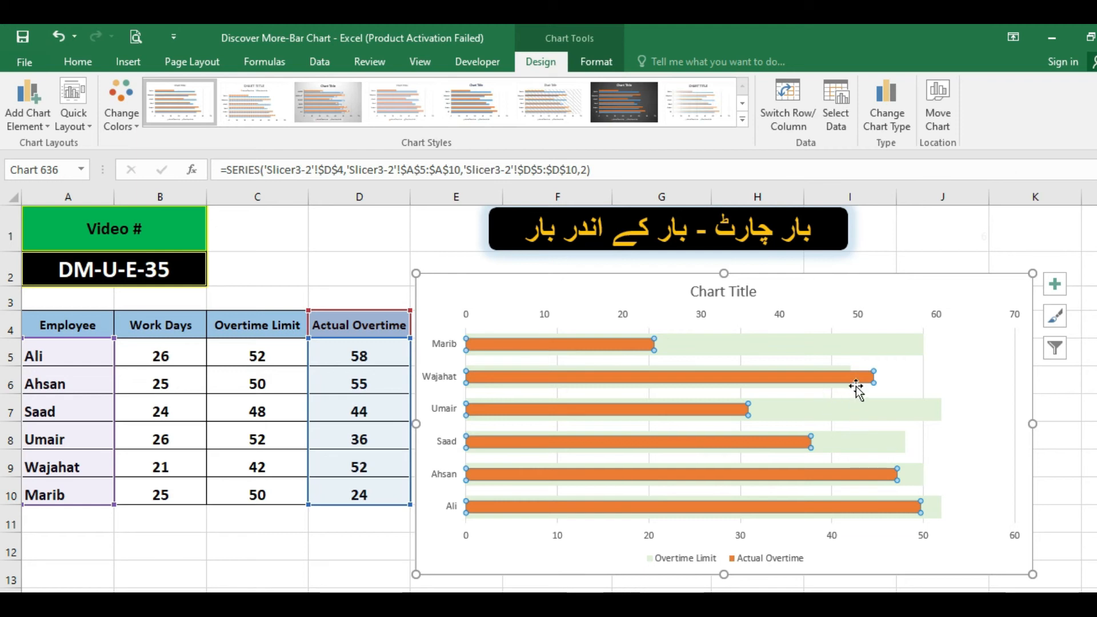
Fill the Actual Overtime bars with the standard Red colour.
{"action": "left_click", "coordinate": [92, 67]}
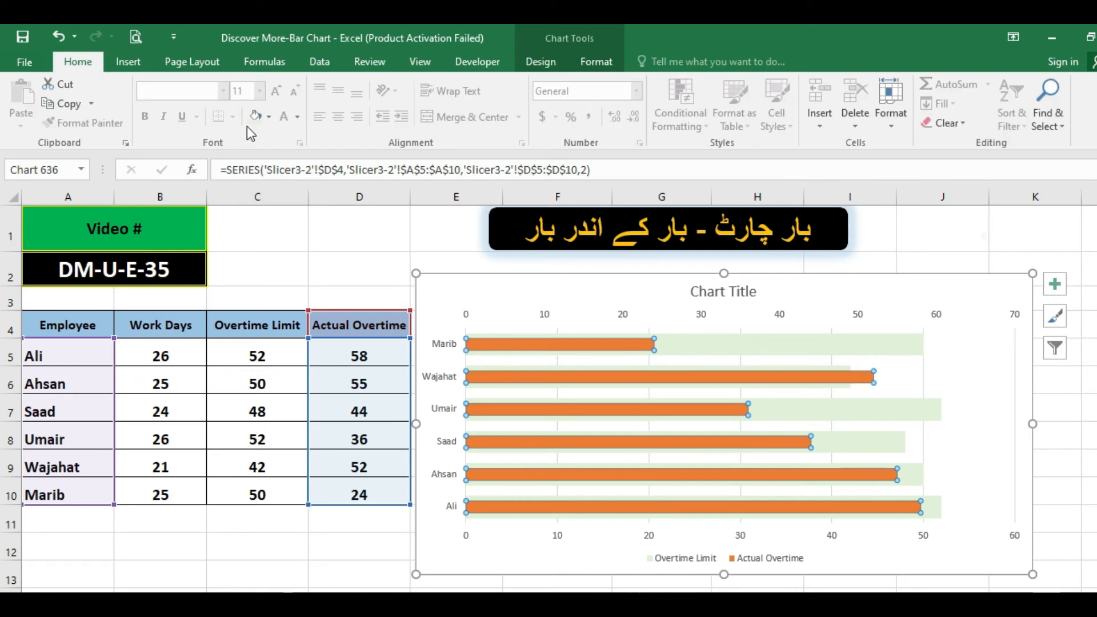
{"action": "left_click", "coordinate": [270, 117]}
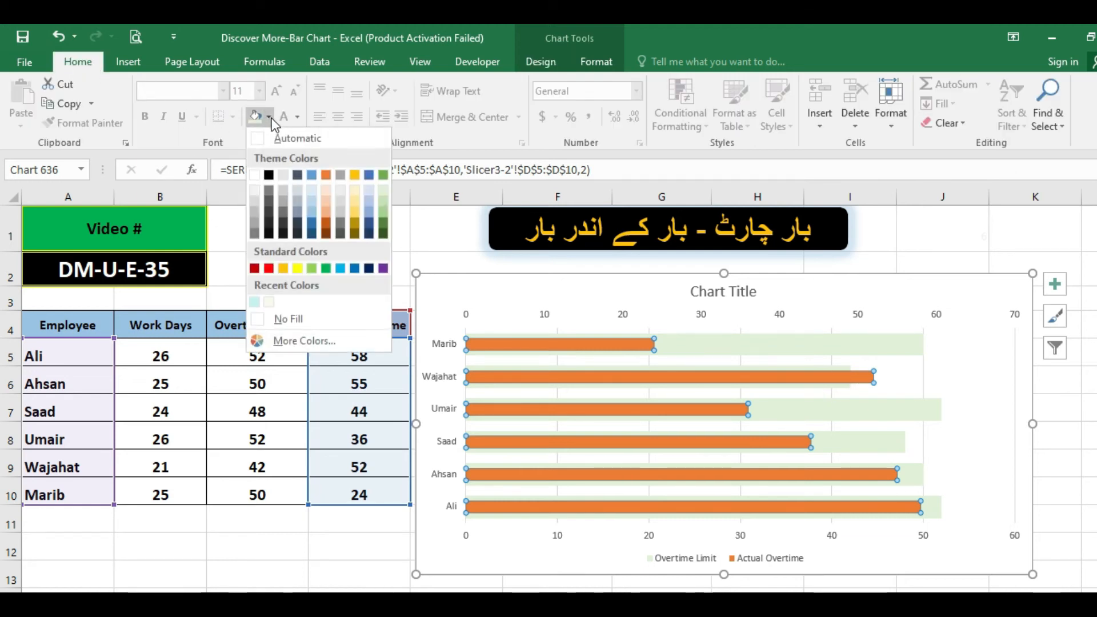
{"action": "left_click", "coordinate": [269, 177]}
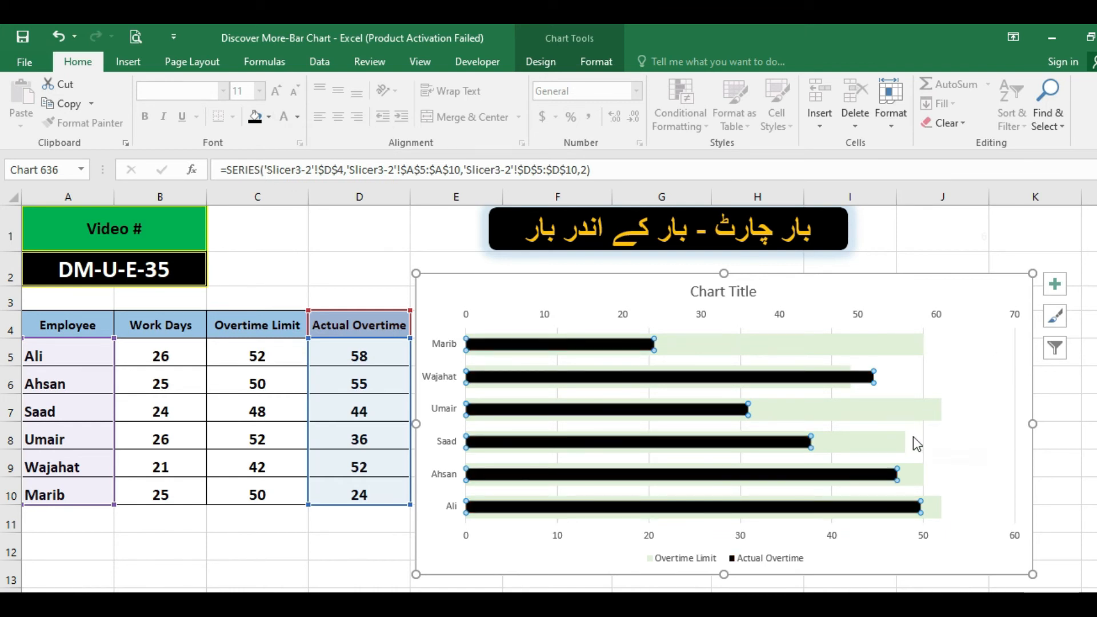
{"action": "left_click", "coordinate": [268, 117]}
{"action": "left_click", "coordinate": [269, 270]}
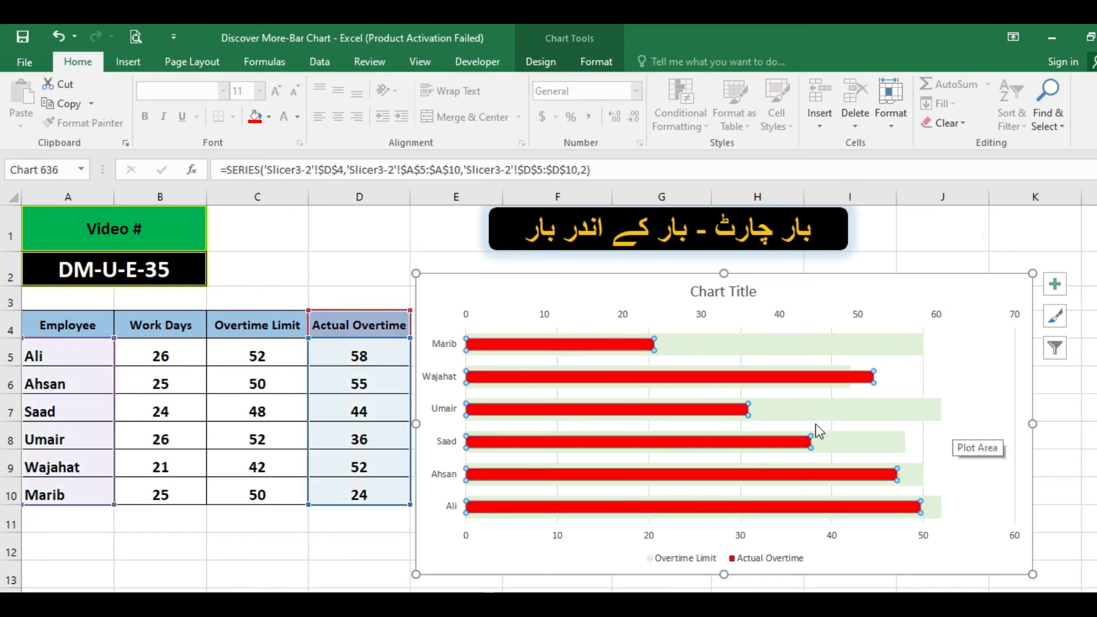
Compare the Overtime Limit values in C5:C10 with the Actual Overtime values in D5:D10.
{"action": "left_click", "coordinate": [859, 415]}
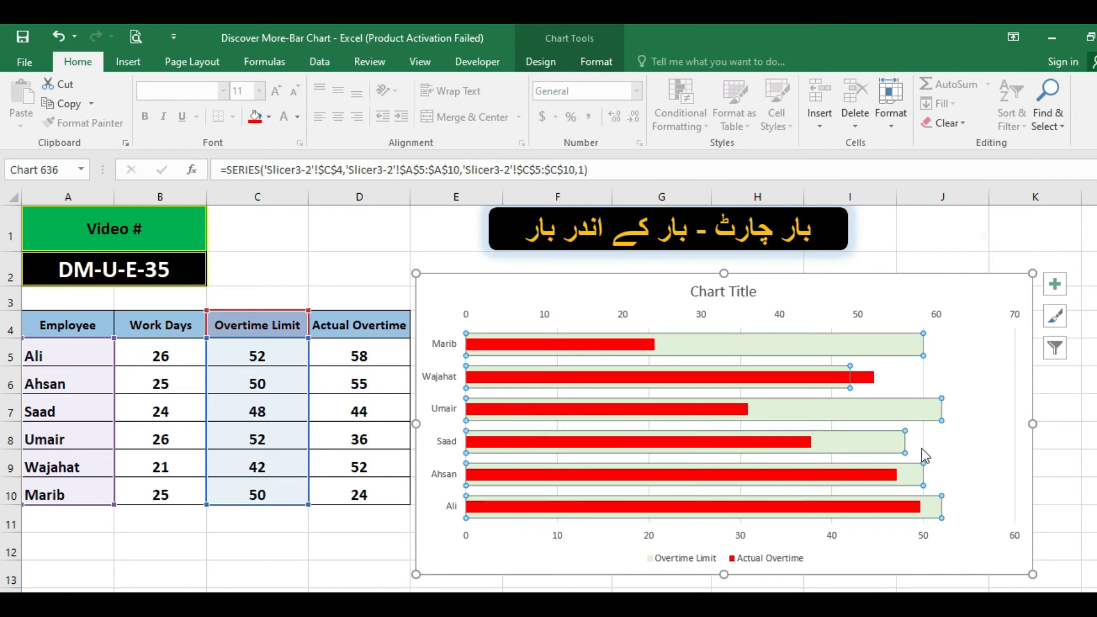
{"action": "left_click", "coordinate": [316, 543]}
{"action": "left_click_drag", "start_coordinate": [252, 359], "coordinate": [254, 483]}
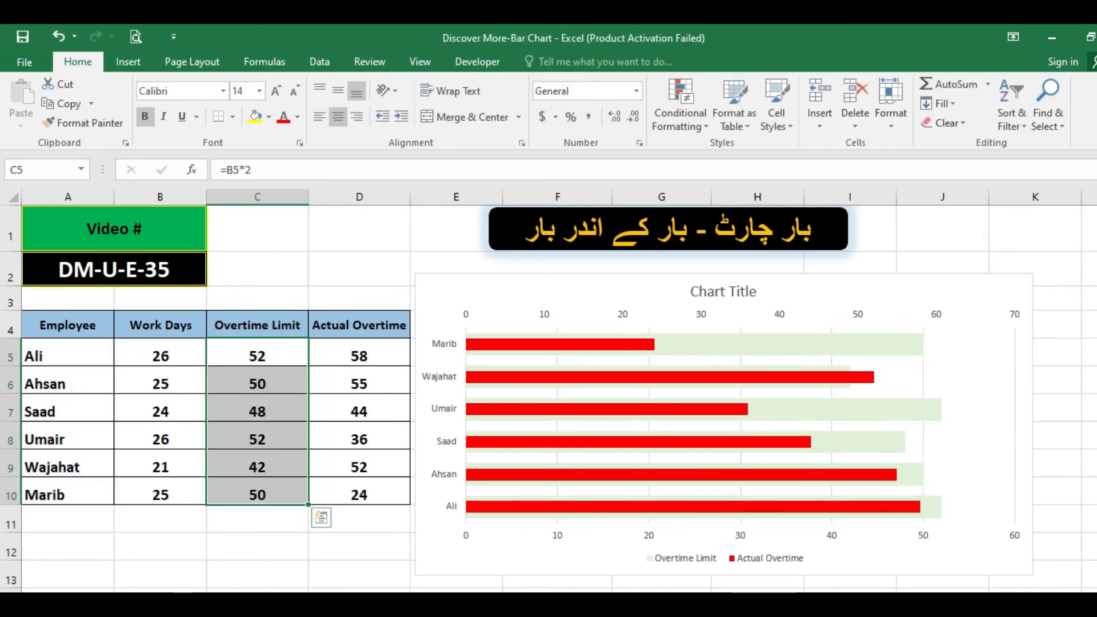
{"action": "left_click_drag", "start_coordinate": [360, 357], "coordinate": [344, 479]}
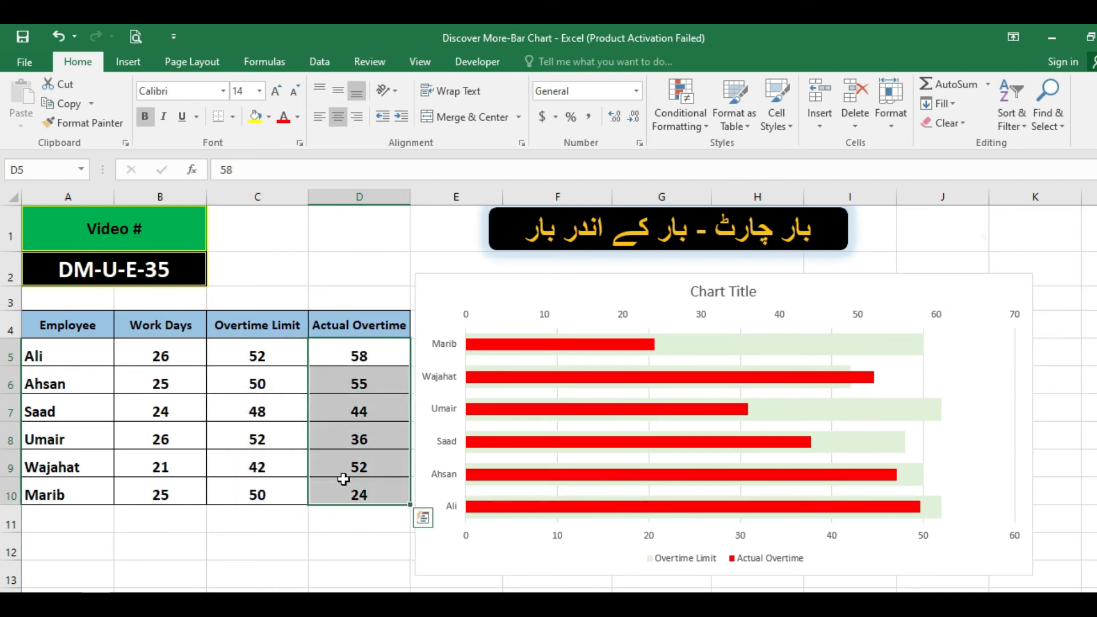
{"action": "left_click", "coordinate": [269, 407]}
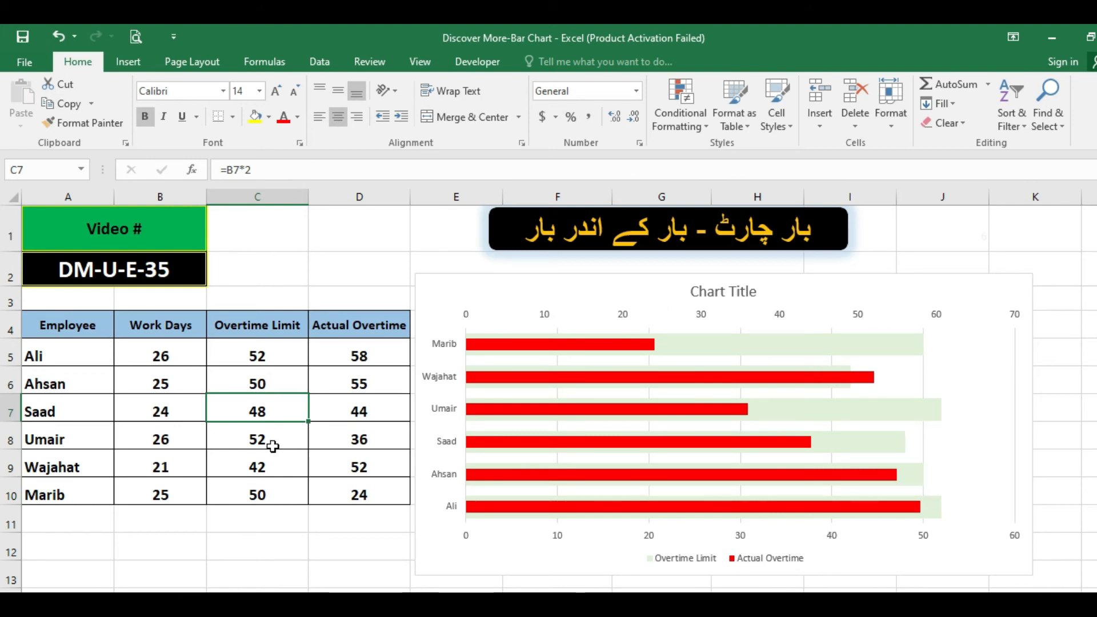
{"action": "left_click", "coordinate": [272, 441]}
Set the Overtime Limit in C6 to 52 and copy it to C7:C10.
{"action": "left_click", "coordinate": [274, 360]}
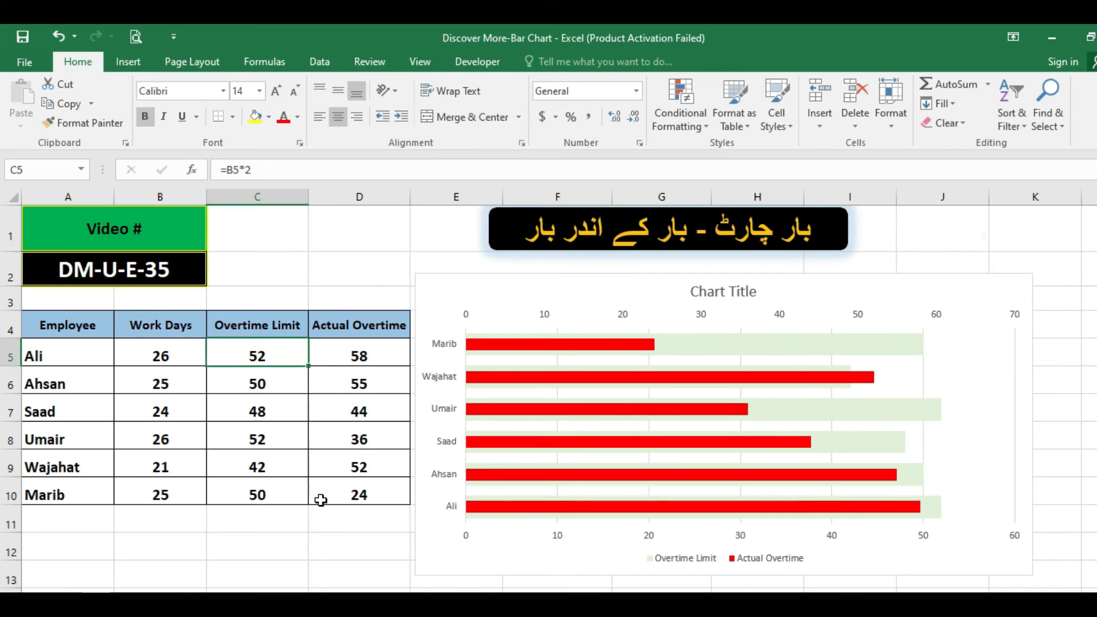
{"action": "key", "text": "Down"}
{"action": "type", "text": "52"}
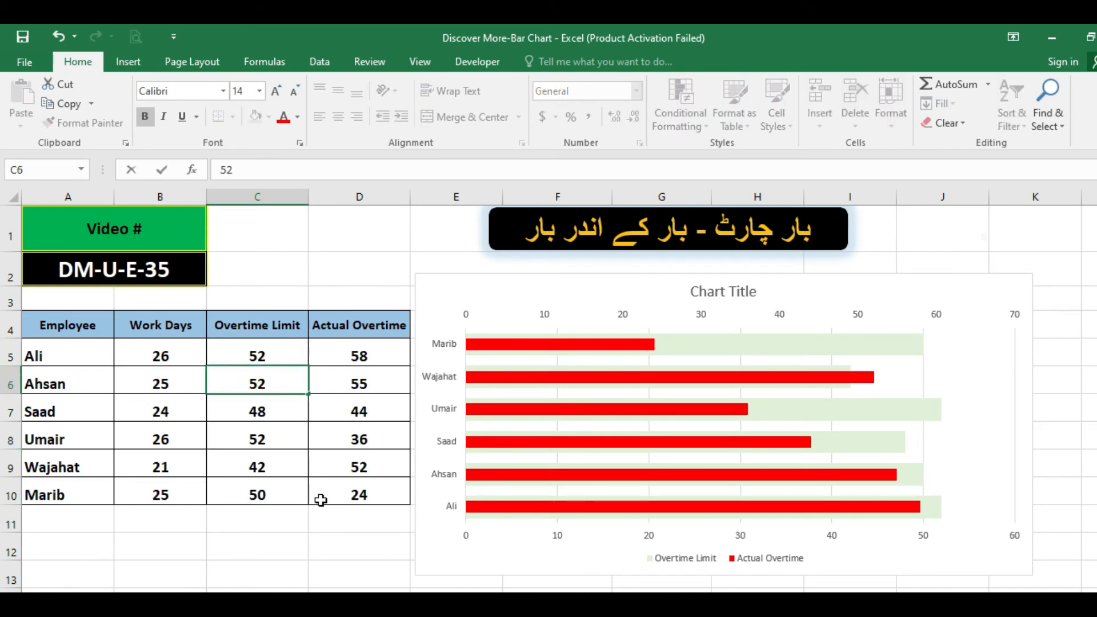
{"action": "key", "text": "Return"}
{"action": "key", "text": "Up"}
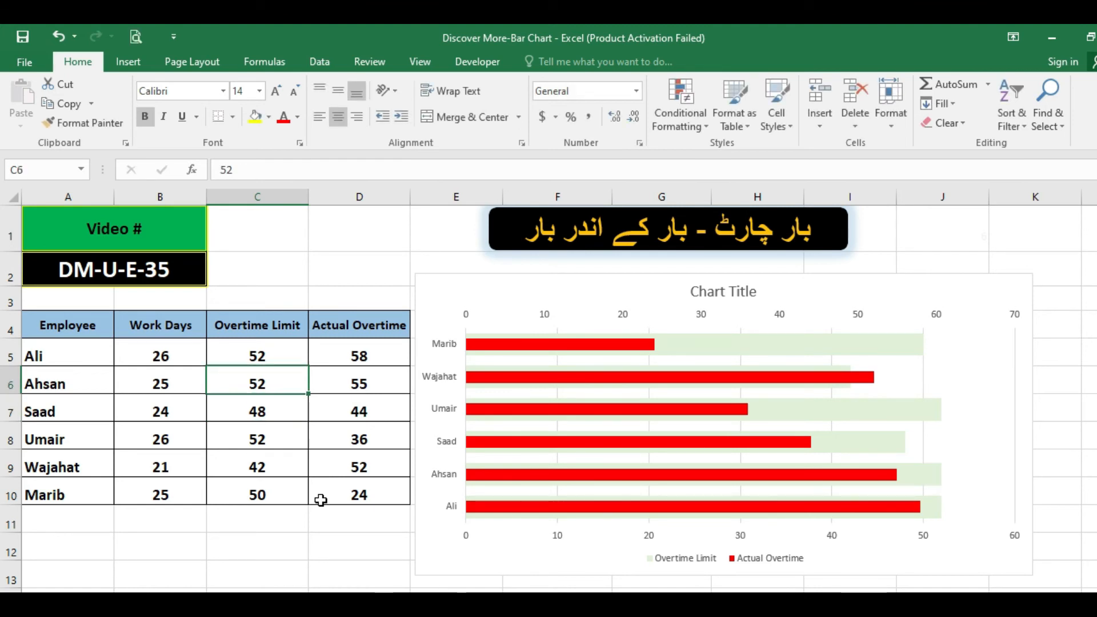
{"action": "key", "text": "ctrl+c"}
{"action": "key", "text": "Down"}
{"action": "key", "text": "shift+Down"}
{"action": "key", "text": "shift+Down"}
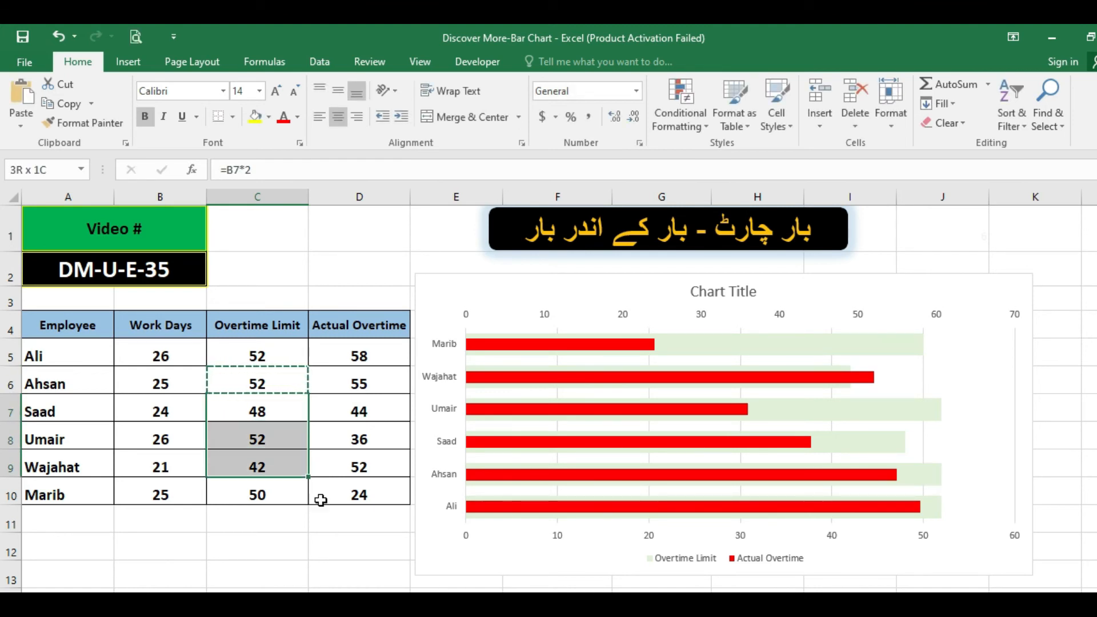
{"action": "key", "text": "shift+Down"}
{"action": "key", "text": "Return"}
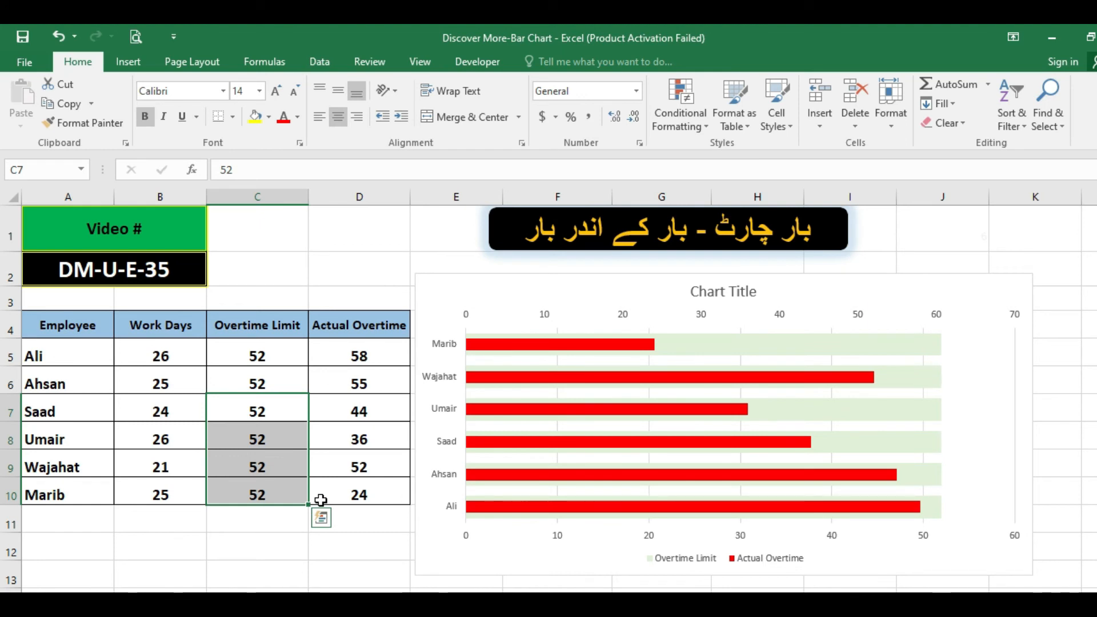
Add data labels to the Overtime Limit bars while all employees share the same limit.
{"action": "left_click_drag", "start_coordinate": [280, 353], "coordinate": [273, 475]}
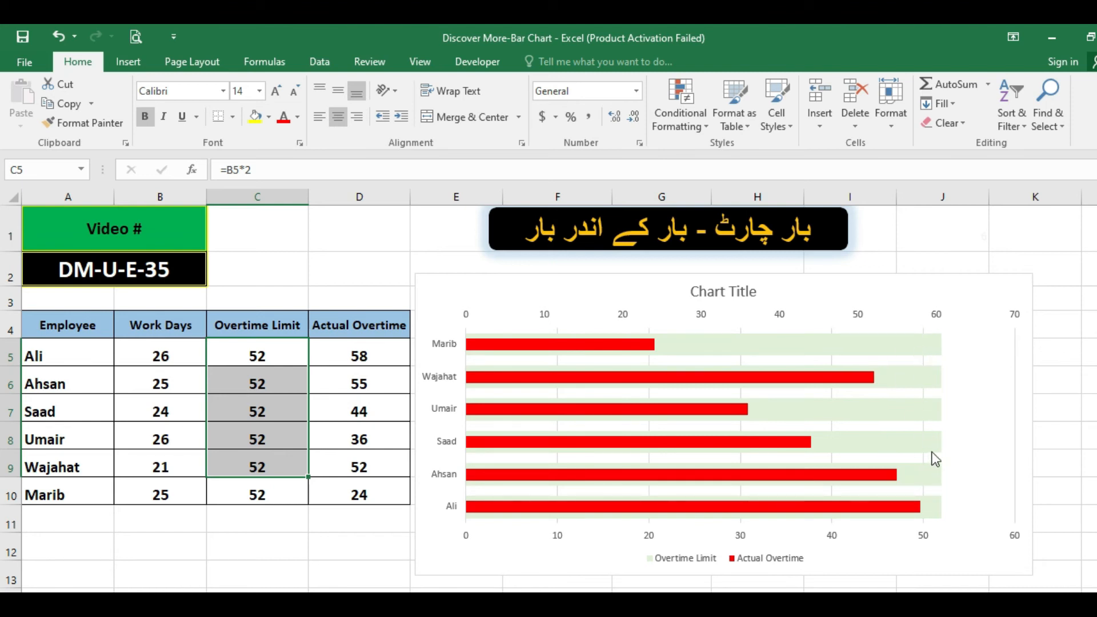
{"action": "left_click", "coordinate": [907, 350]}
{"action": "right_click", "coordinate": [907, 348]}
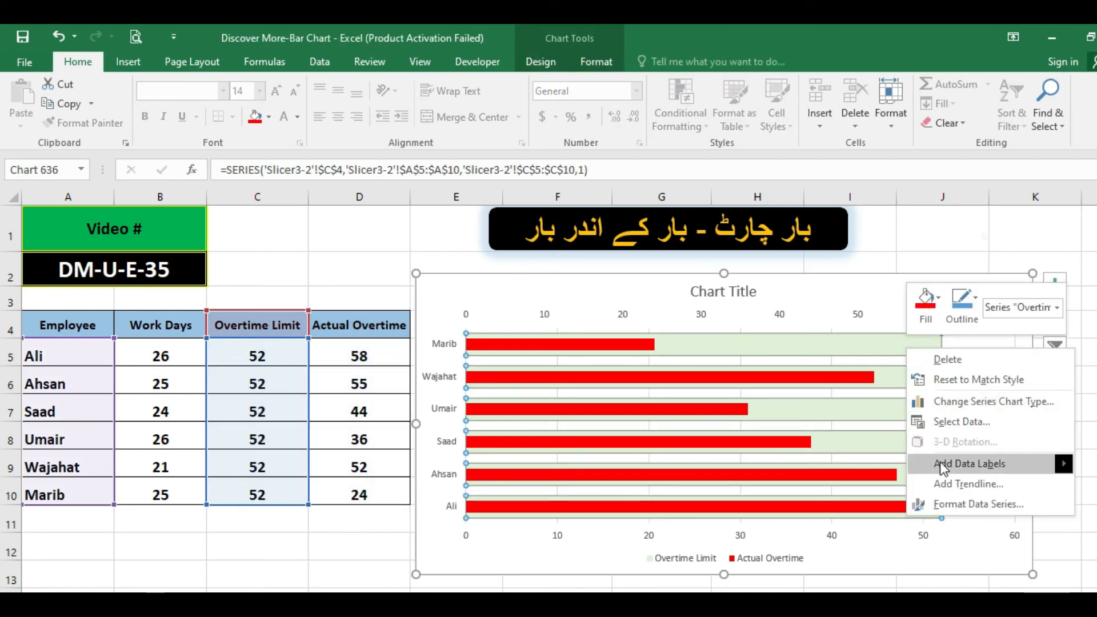
{"action": "mouse_move", "coordinate": [1061, 462]}
{"action": "left_click", "coordinate": [835, 461]}
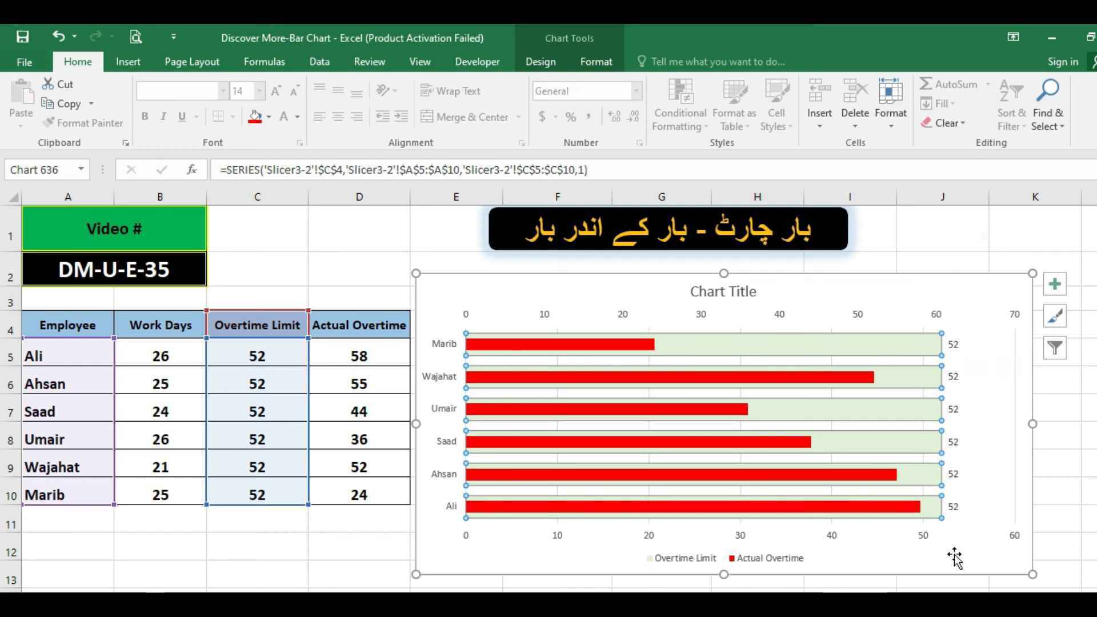
{"action": "left_click", "coordinate": [306, 530]}
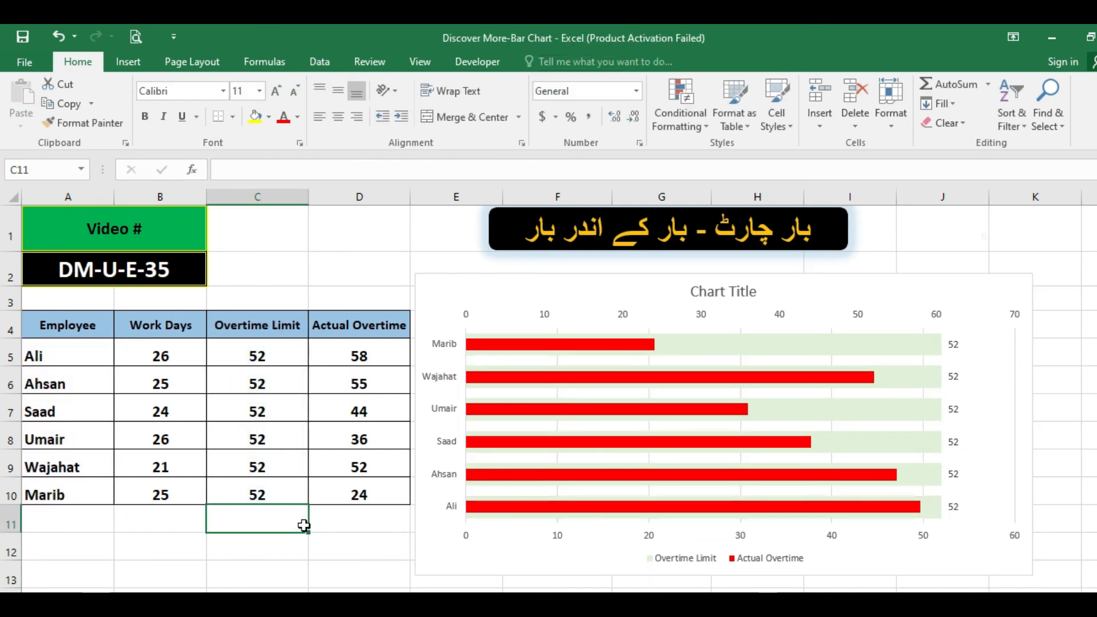
Undo the Overtime Limit data labels and the values entered in C6:C10.
{"action": "key", "text": "ctrl+z"}
{"action": "key", "text": "ctrl+z"}
{"action": "key", "text": "ctrl+z"}
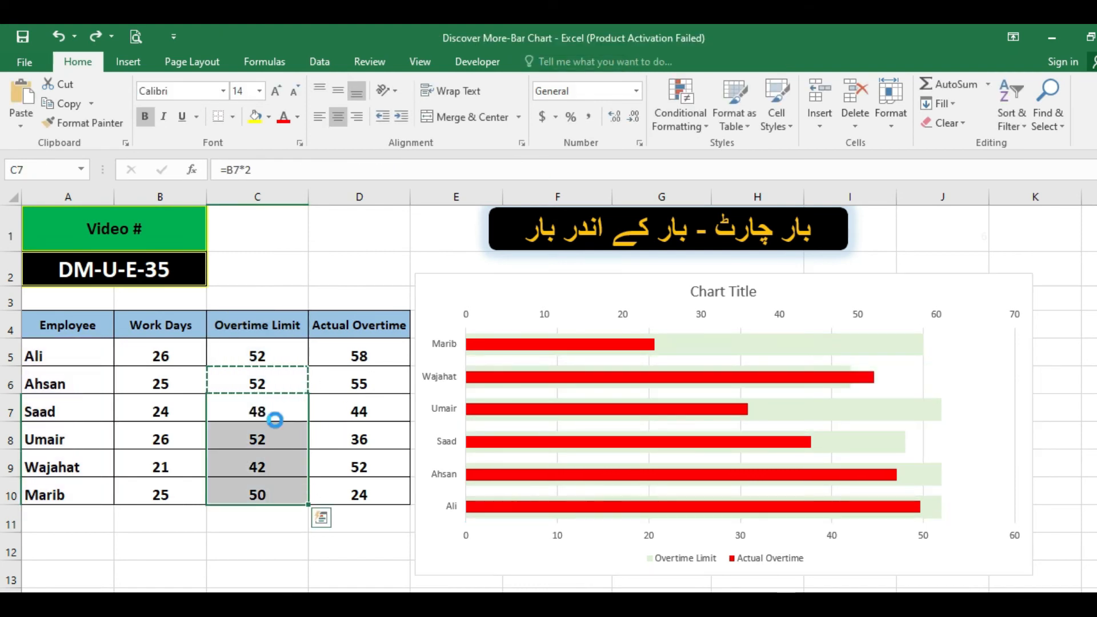
{"action": "key", "text": "ctrl+z"}
{"action": "key", "text": "Escape"}
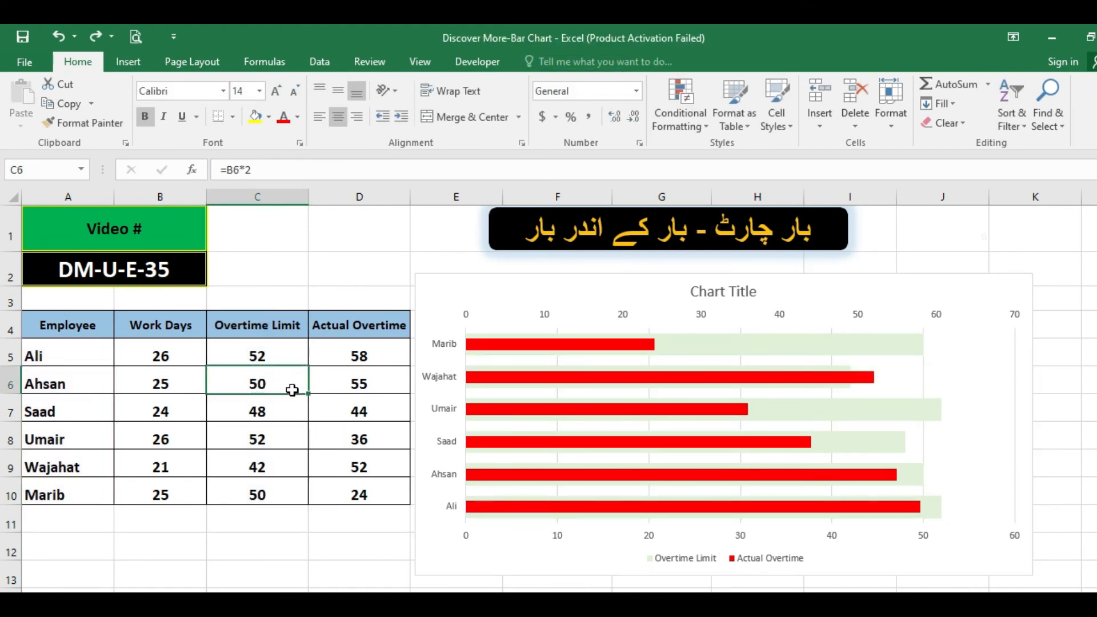
Check the Overtime Limit formulas in column C and the Actual Overtime values in D5 and D6.
{"action": "left_click", "coordinate": [269, 355]}
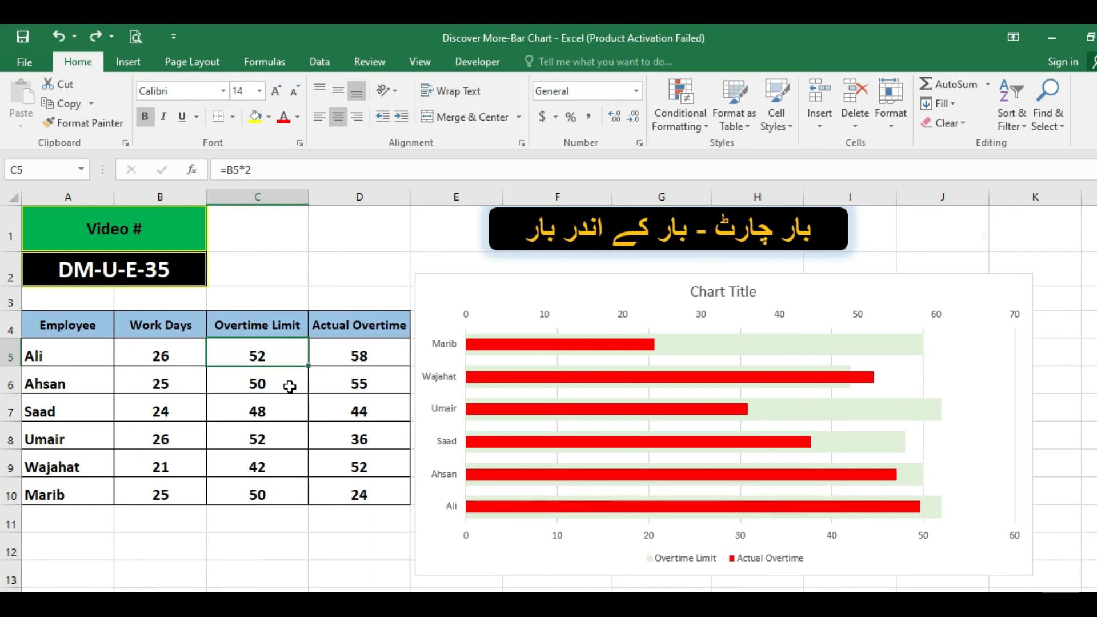
{"action": "left_click", "coordinate": [285, 418]}
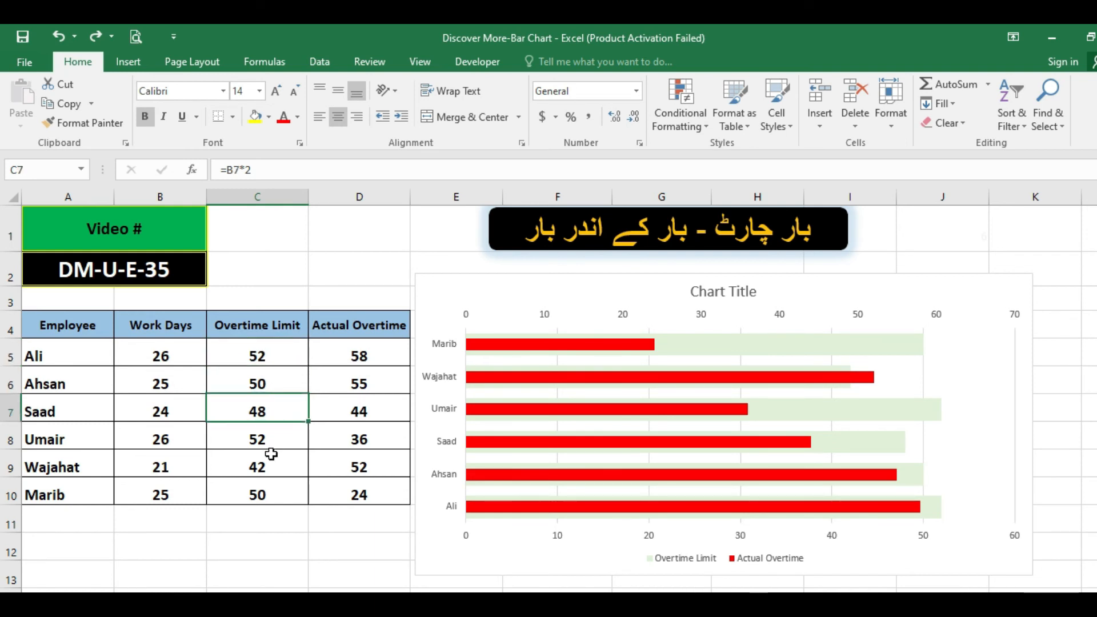
{"action": "left_click", "coordinate": [267, 439]}
{"action": "left_click", "coordinate": [255, 455]}
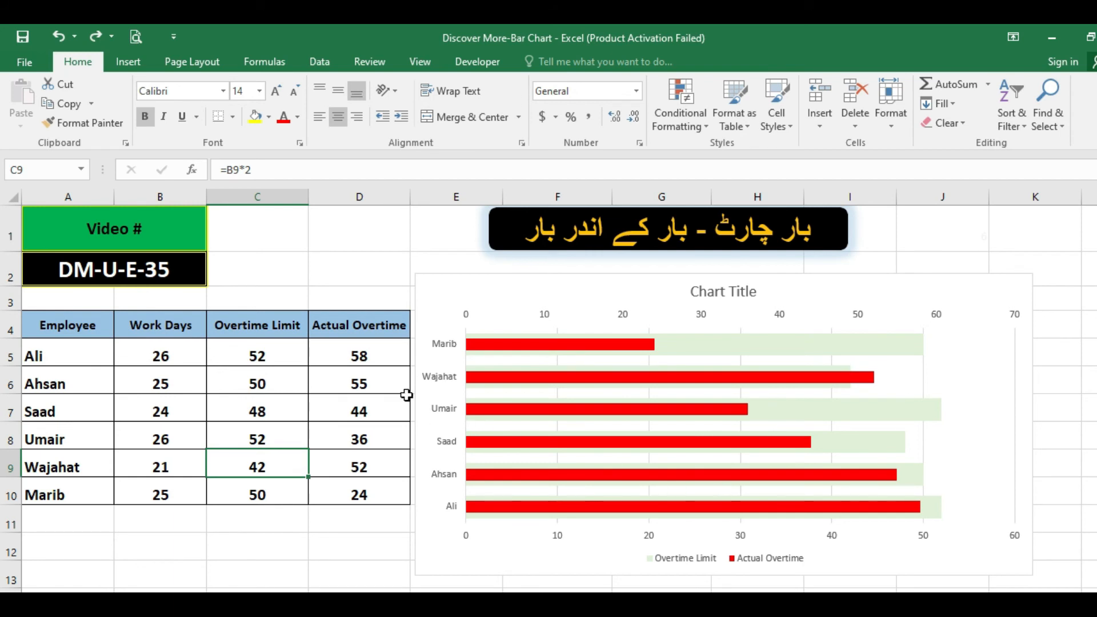
{"action": "left_click", "coordinate": [366, 362]}
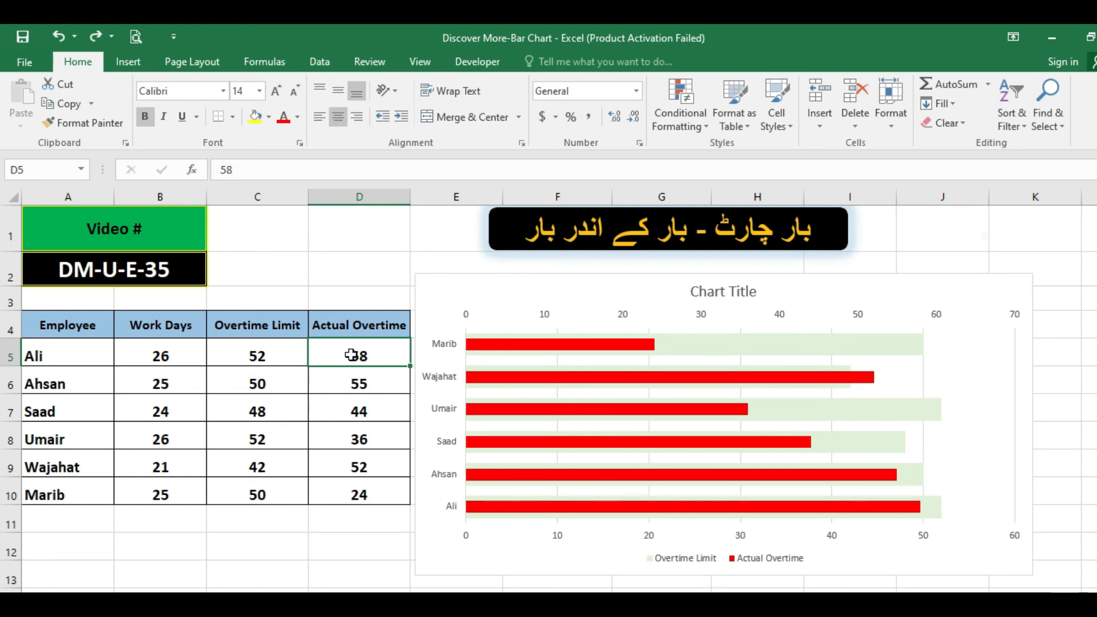
{"action": "left_click", "coordinate": [358, 382]}
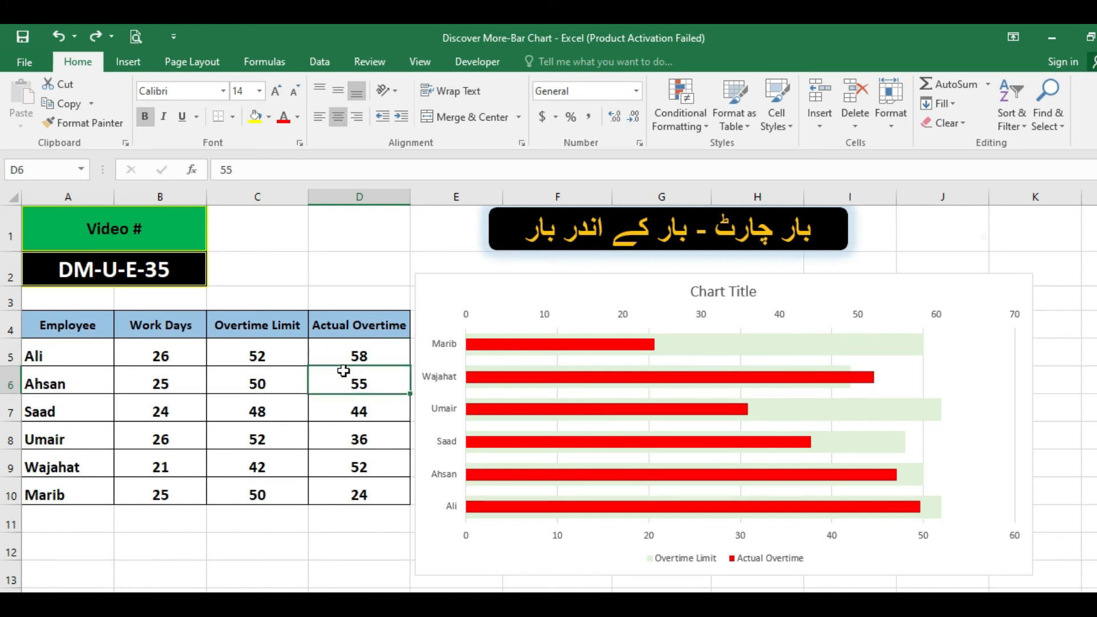
{"action": "left_click", "coordinate": [346, 356]}
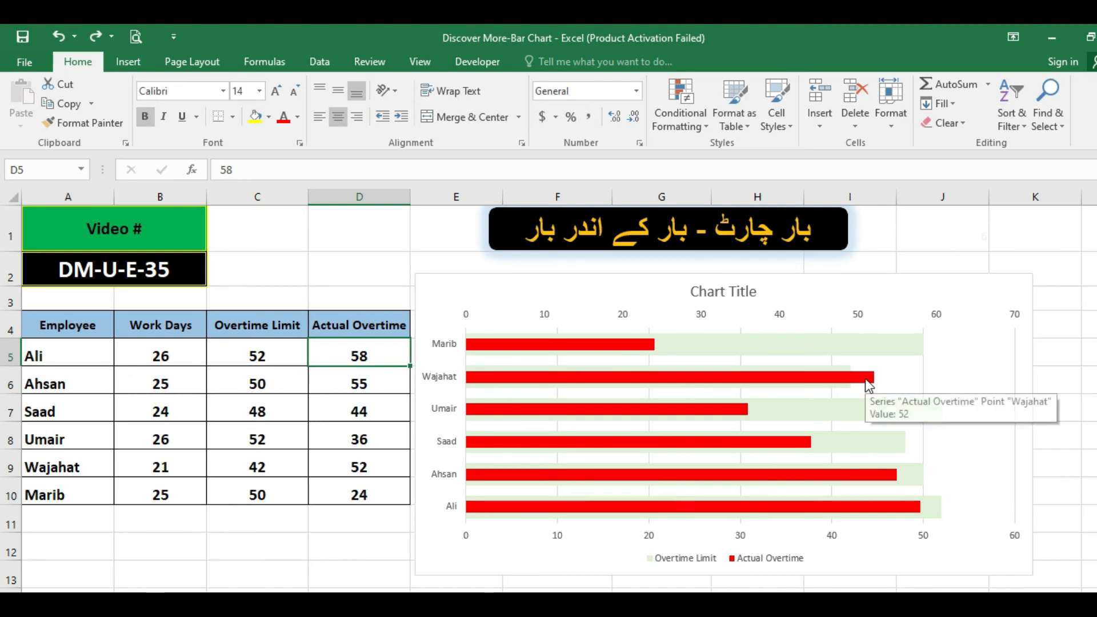
Add data labels to the Actual Overtime bars.
{"action": "left_click", "coordinate": [867, 382]}
{"action": "right_click", "coordinate": [869, 385]}
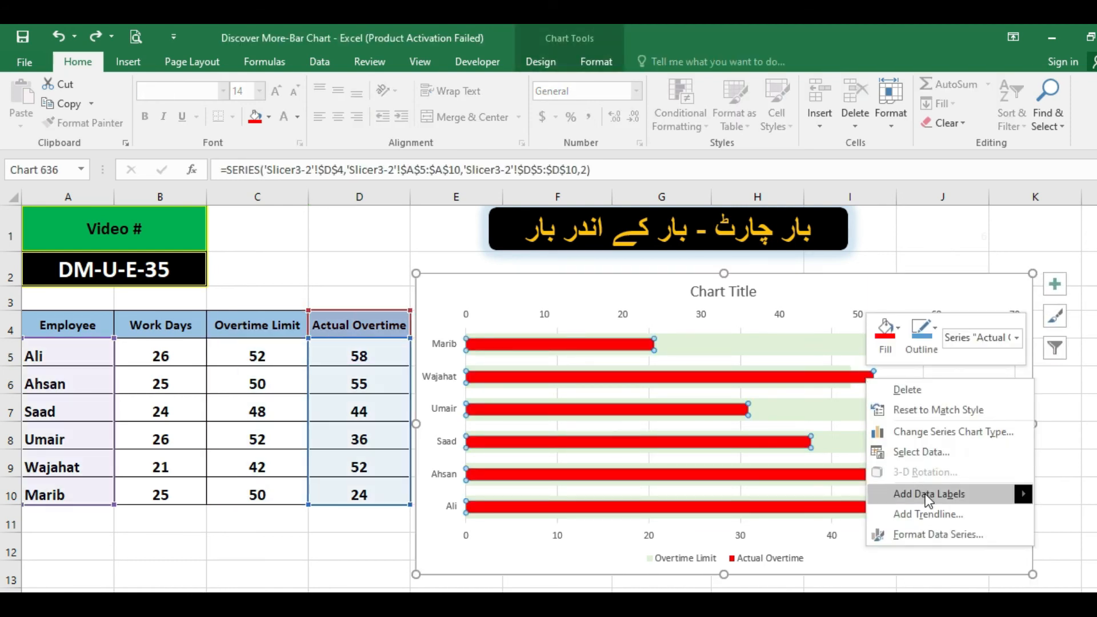
{"action": "mouse_move", "coordinate": [925, 494]}
{"action": "left_click", "coordinate": [824, 495]}
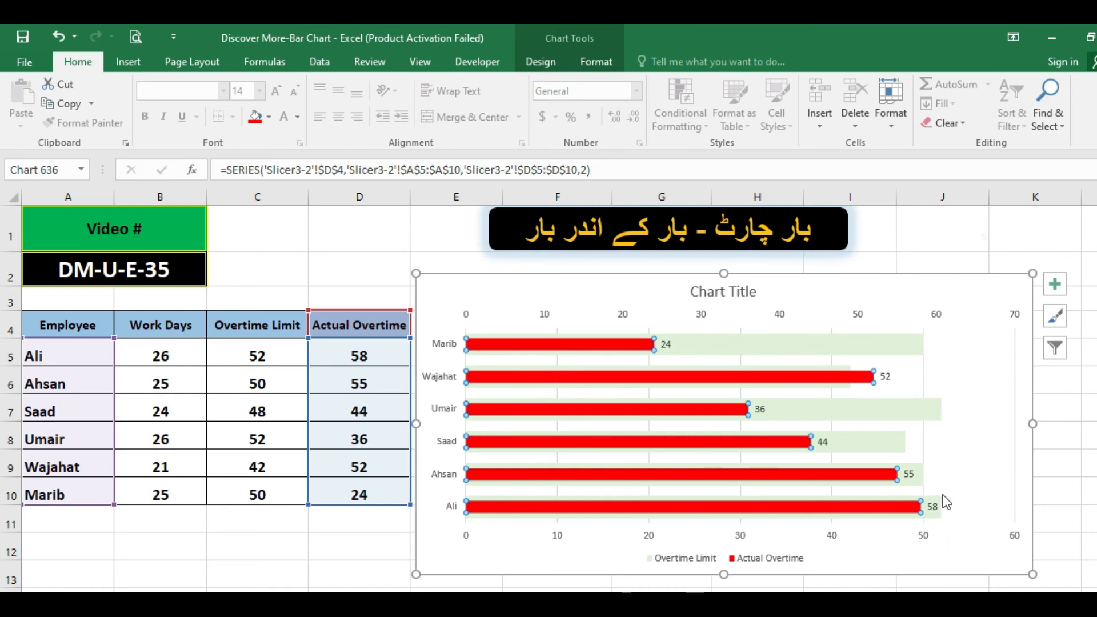
Set the label position of the Actual Overtime data labels to Center.
{"action": "left_click", "coordinate": [908, 476]}
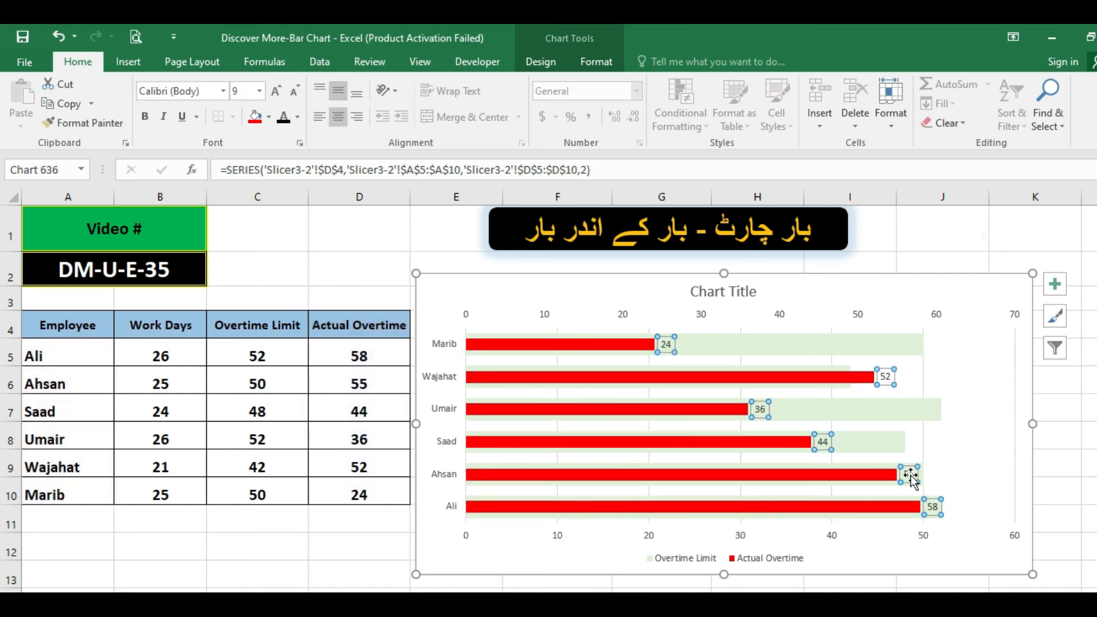
{"action": "right_click", "coordinate": [912, 480]}
{"action": "left_click", "coordinate": [937, 464]}
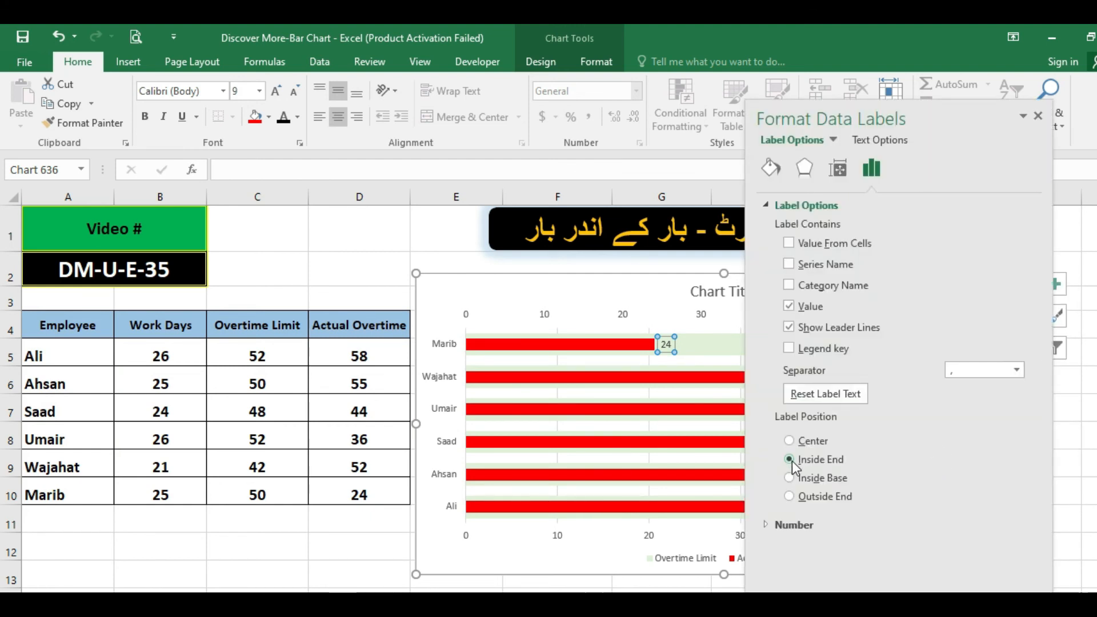
{"action": "left_click", "coordinate": [808, 441]}
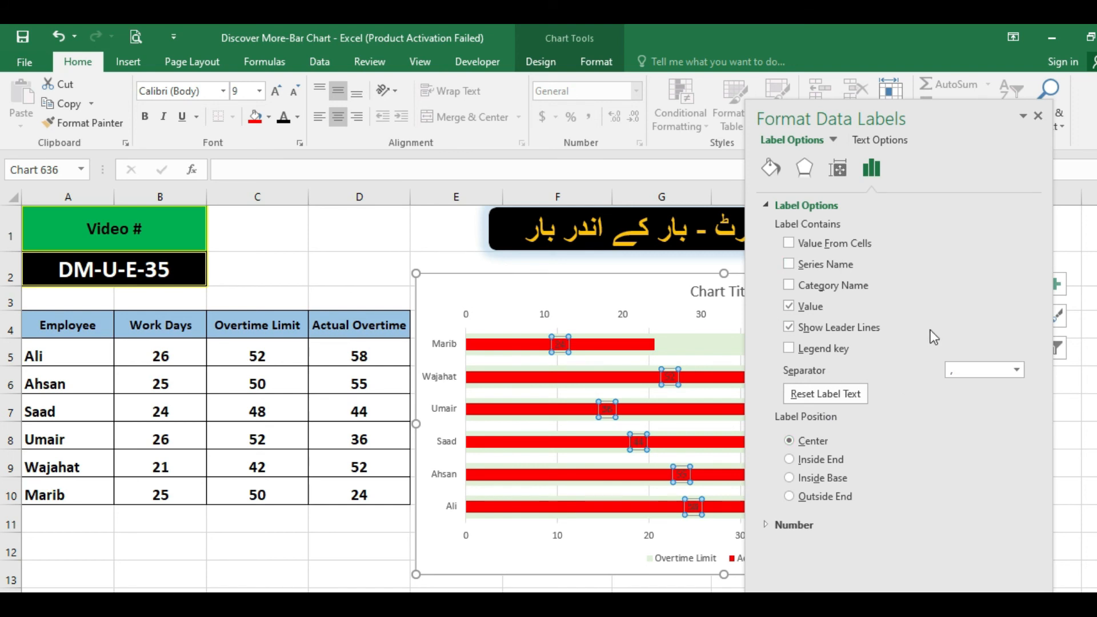
{"action": "left_click", "coordinate": [1038, 116]}
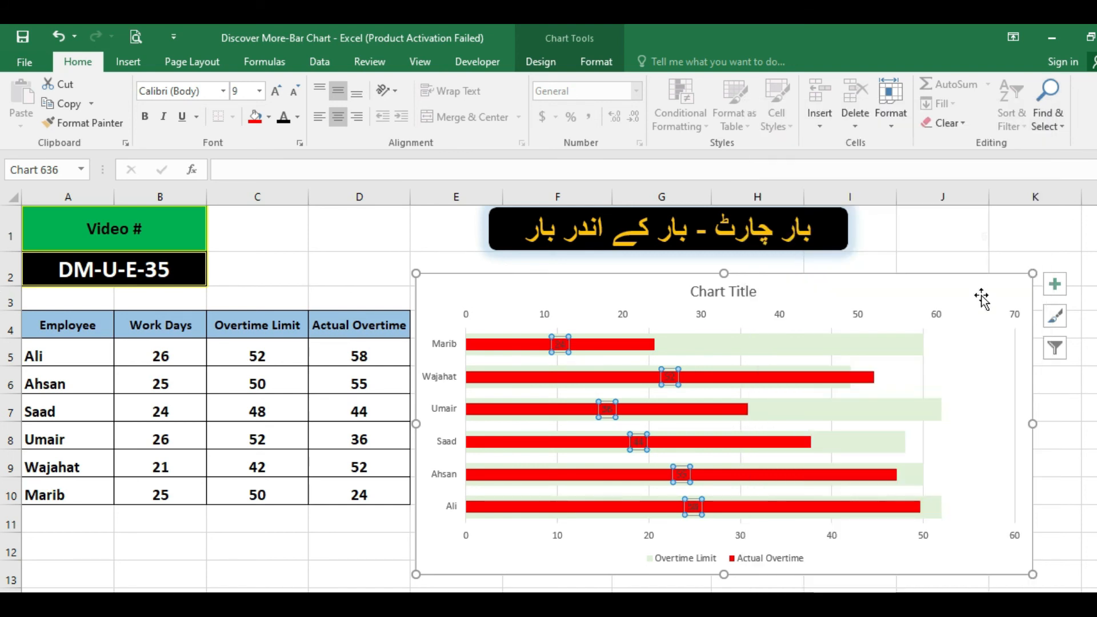
Add data labels to the Overtime Limit bars.
{"action": "left_click", "coordinate": [923, 347]}
{"action": "right_click", "coordinate": [921, 346]}
{"action": "mouse_move", "coordinate": [1033, 469]}
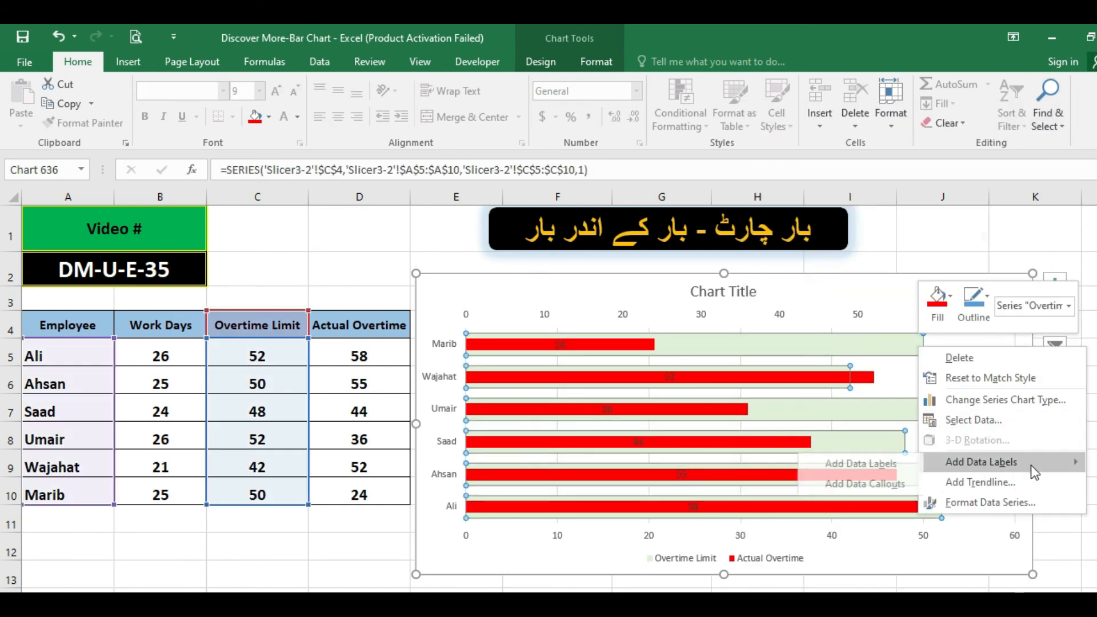
{"action": "left_click", "coordinate": [865, 464]}
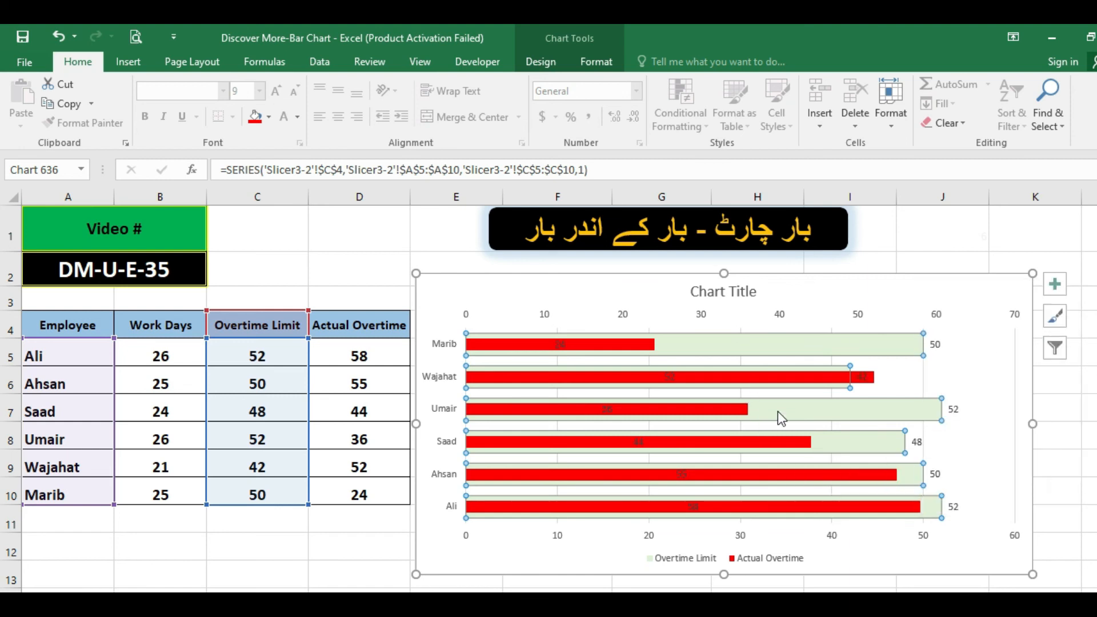
Format the Overtime Limit data labels with black text and a light blue fill.
{"action": "left_click", "coordinate": [935, 346]}
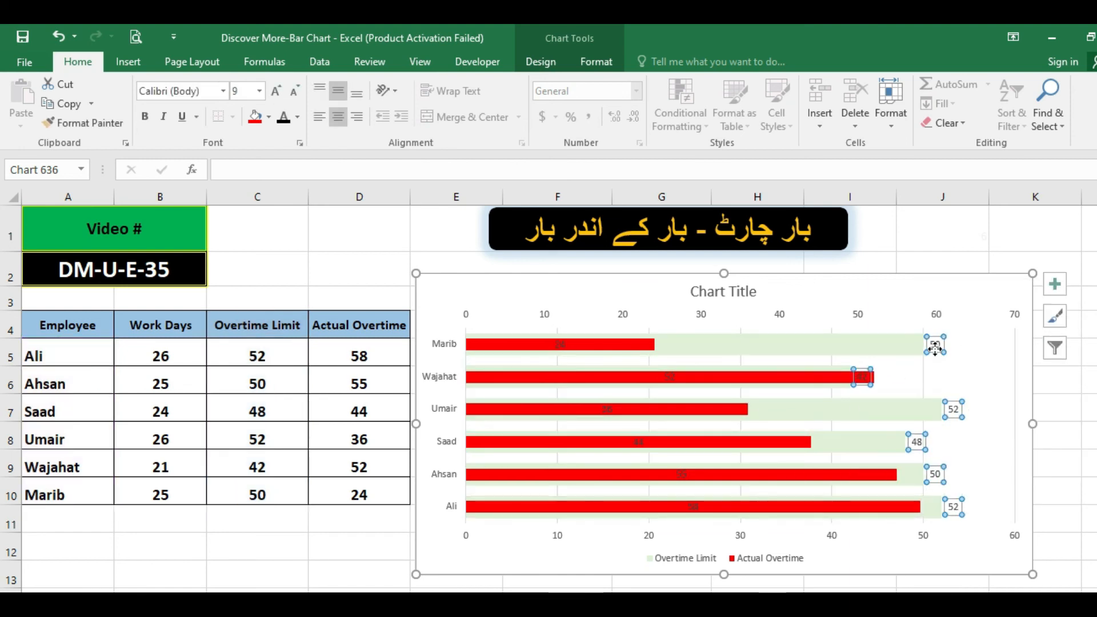
{"action": "right_click", "coordinate": [935, 346]}
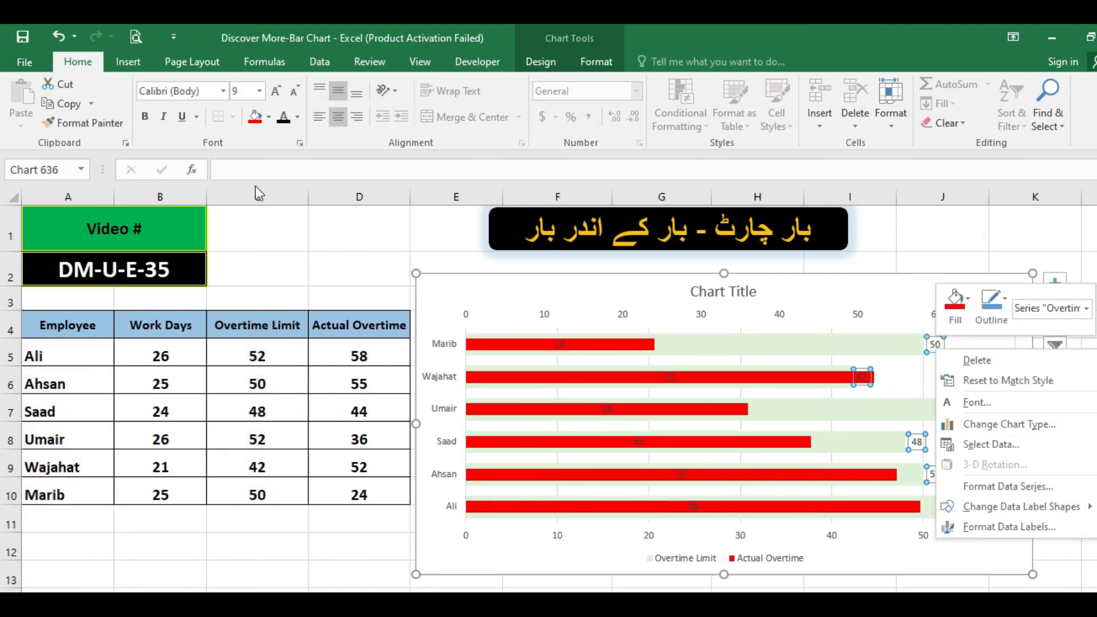
{"action": "left_click", "coordinate": [298, 118]}
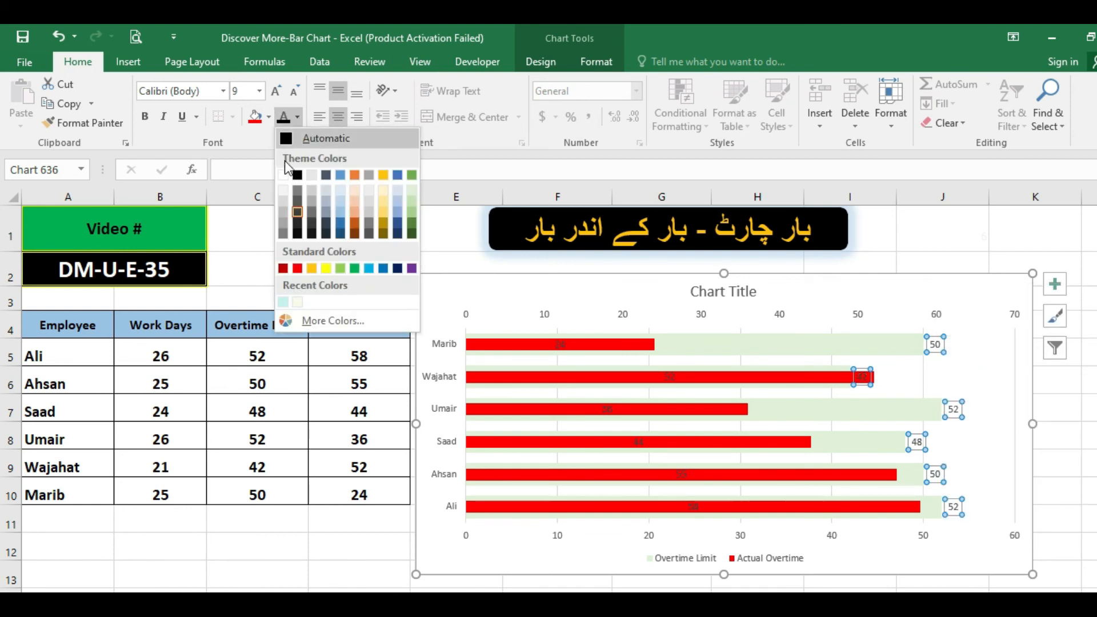
{"action": "left_click", "coordinate": [297, 175]}
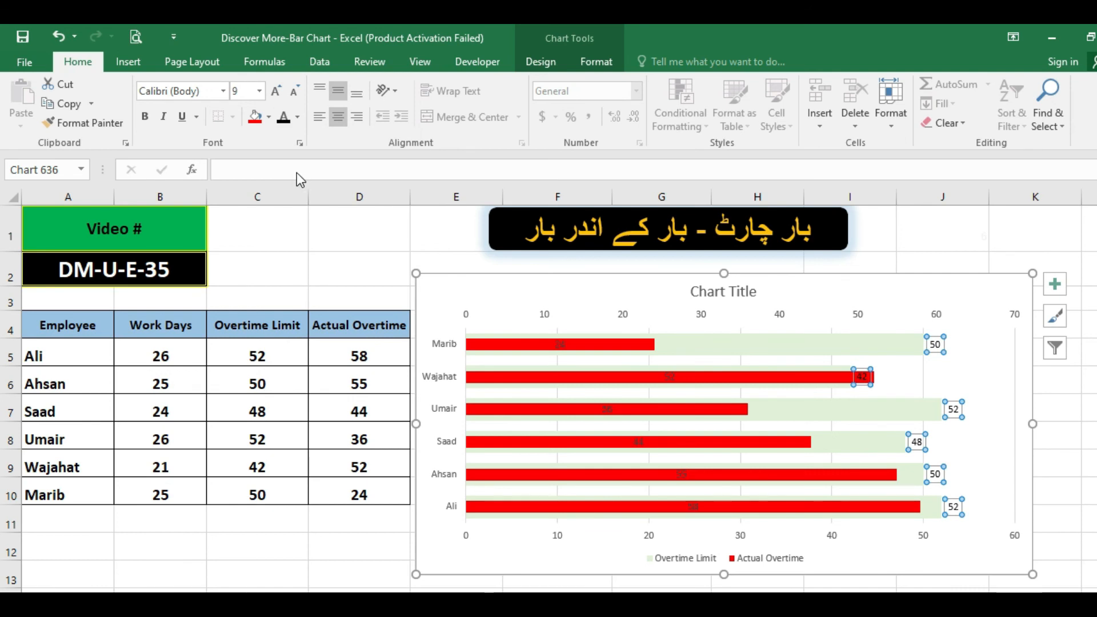
{"action": "left_click", "coordinate": [267, 118]}
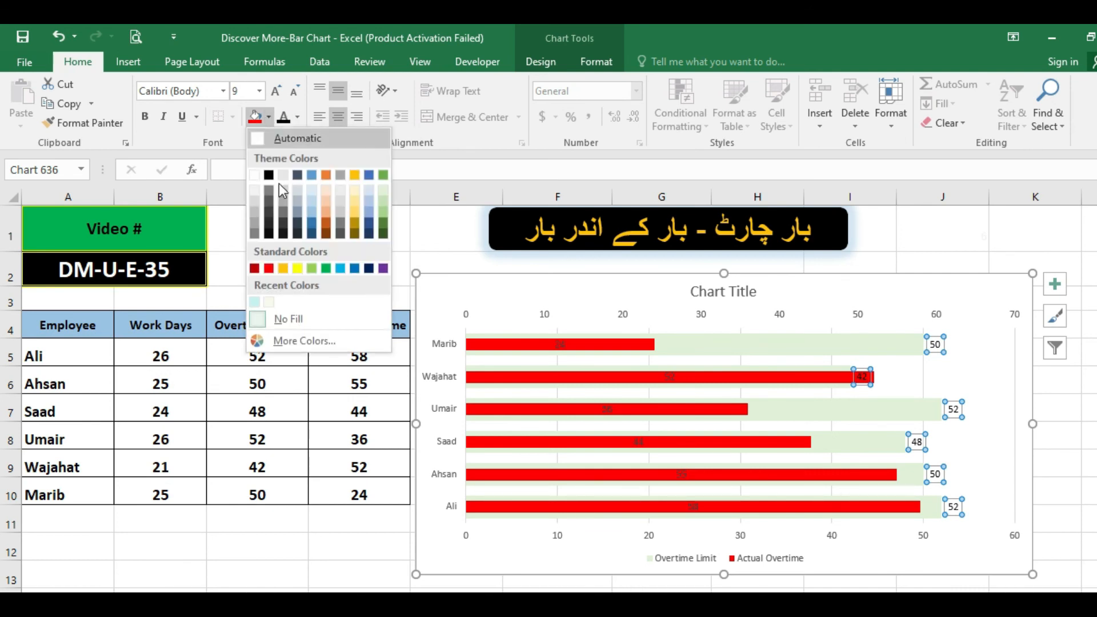
{"action": "left_click", "coordinate": [311, 200]}
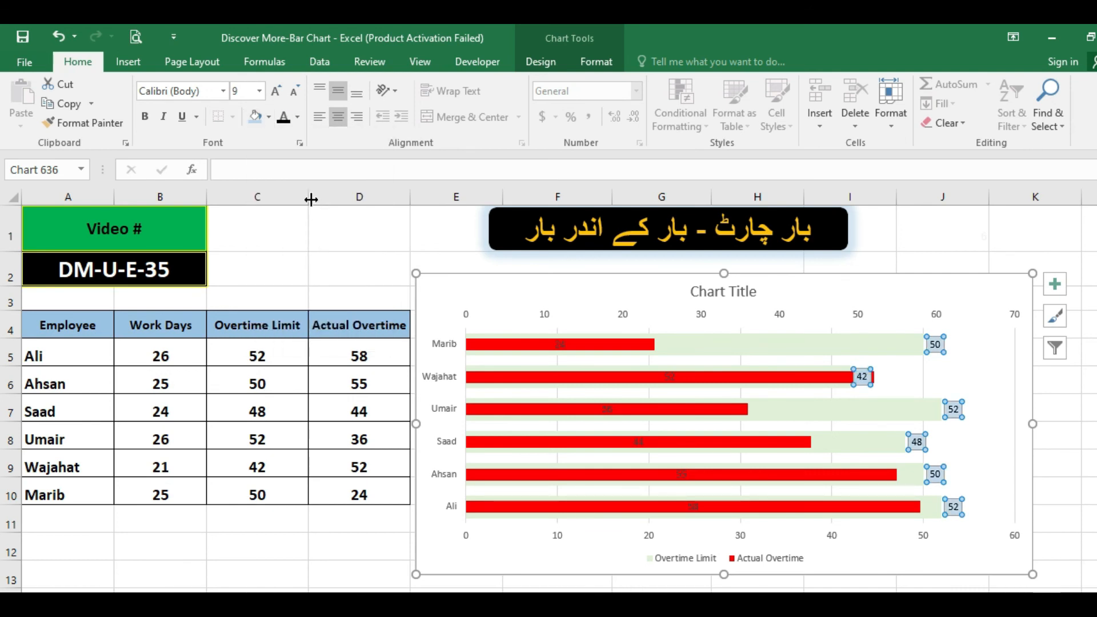
{"action": "left_click", "coordinate": [383, 265]}
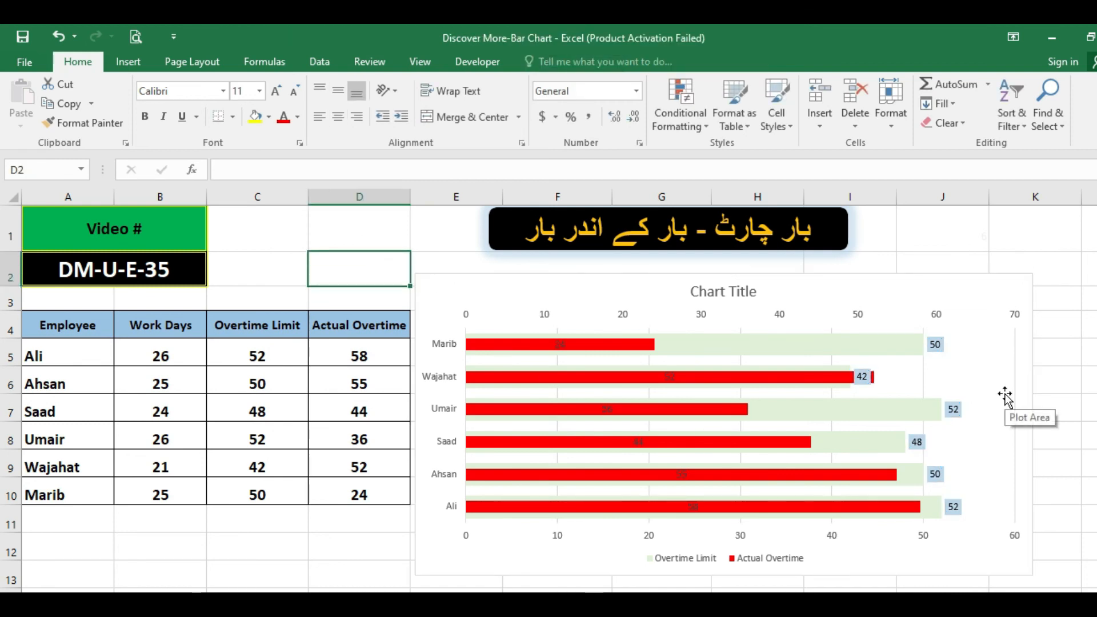
Change the font colour of the Actual Overtime data labels to white.
{"action": "left_click", "coordinate": [671, 377]}
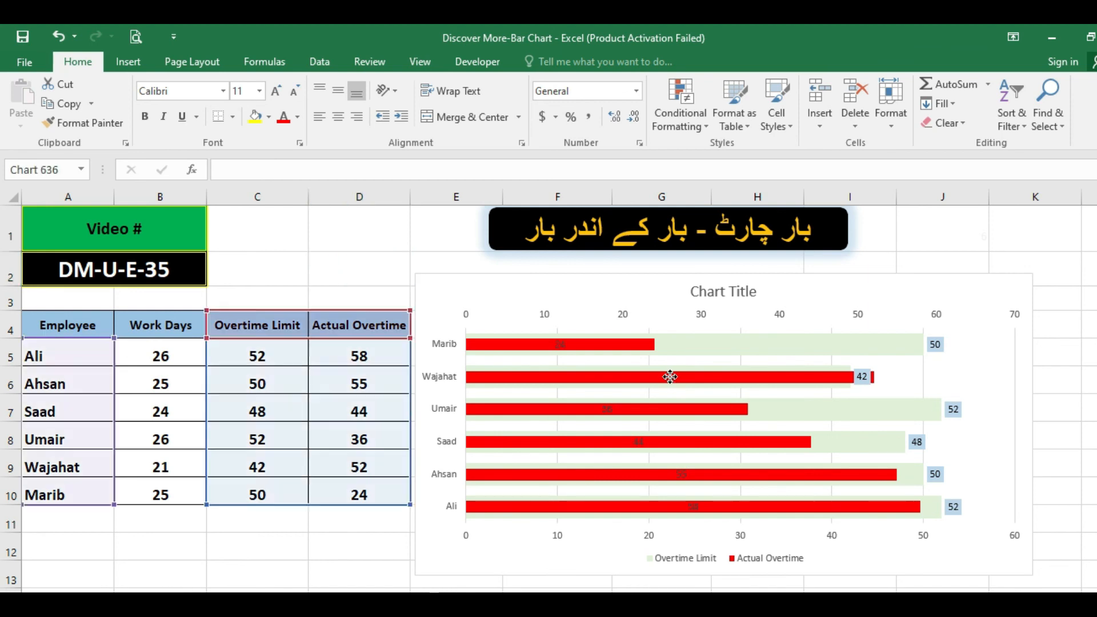
{"action": "left_click", "coordinate": [296, 120]}
{"action": "left_click", "coordinate": [284, 177]}
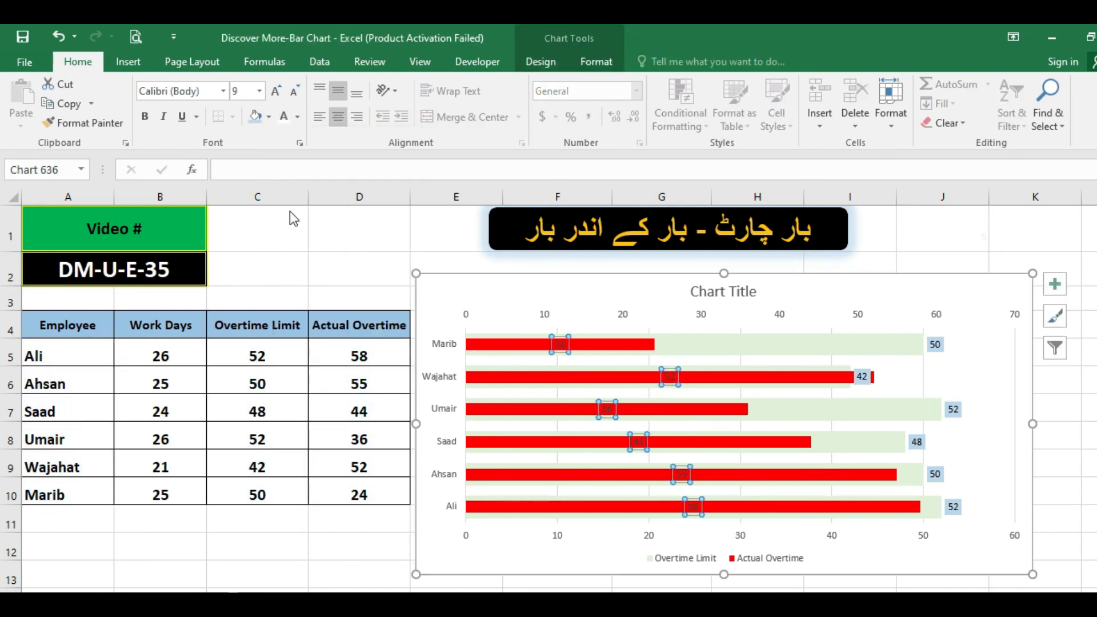
{"action": "left_click", "coordinate": [348, 270]}
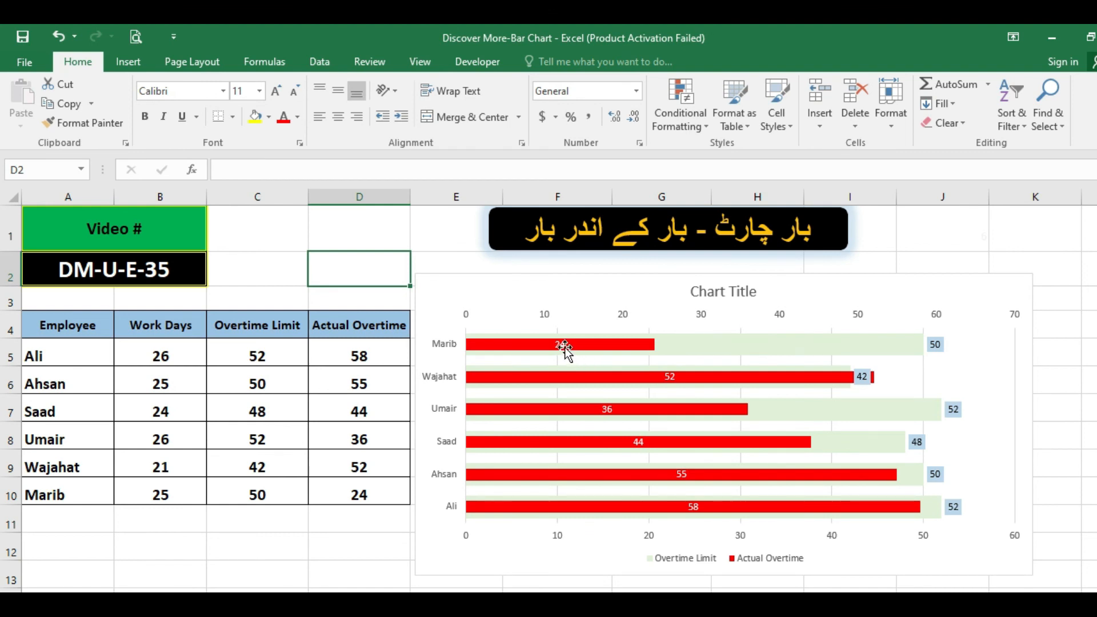
Increase the Actual Overtime data labels' font size to 12 and make them bold.
{"action": "left_click", "coordinate": [564, 345]}
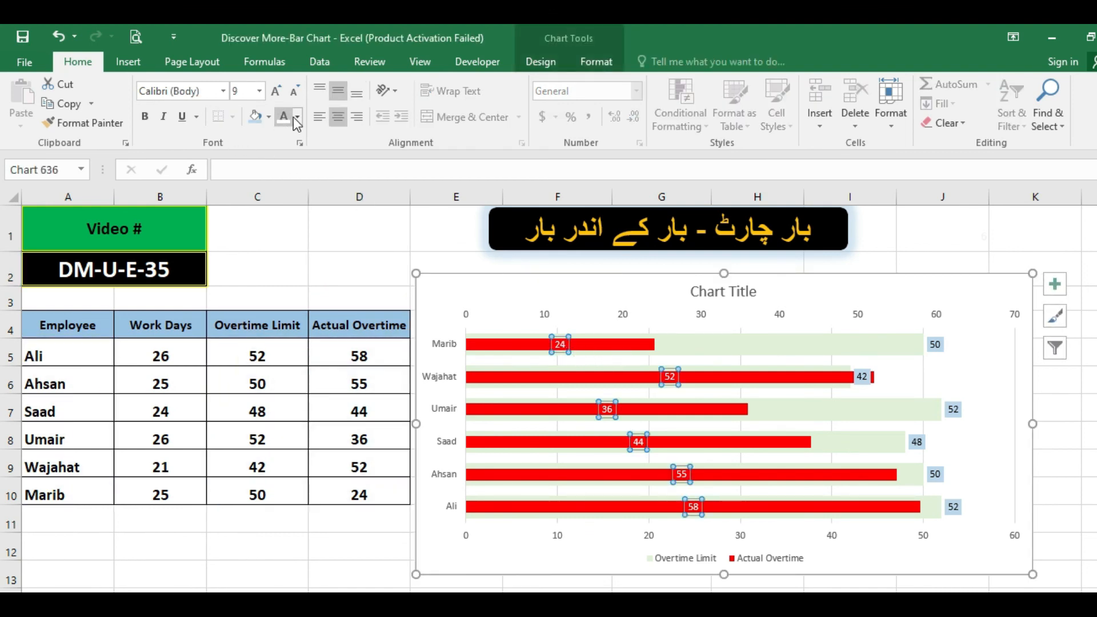
{"action": "left_click", "coordinate": [275, 91]}
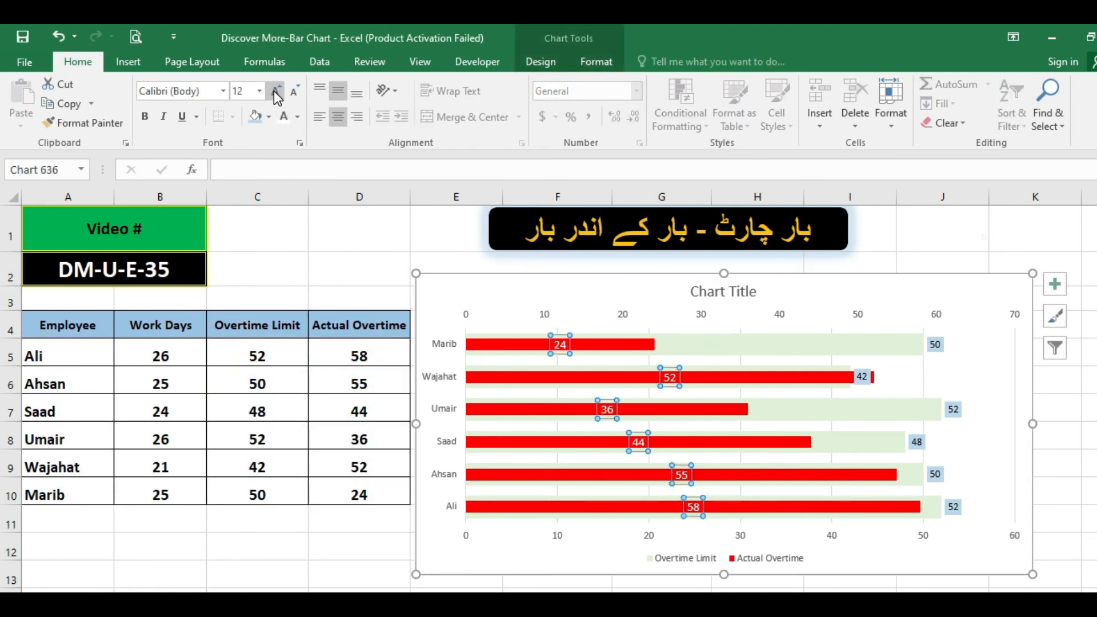
{"action": "left_click", "coordinate": [275, 91]}
{"action": "left_click", "coordinate": [274, 92]}
{"action": "left_click", "coordinate": [147, 116]}
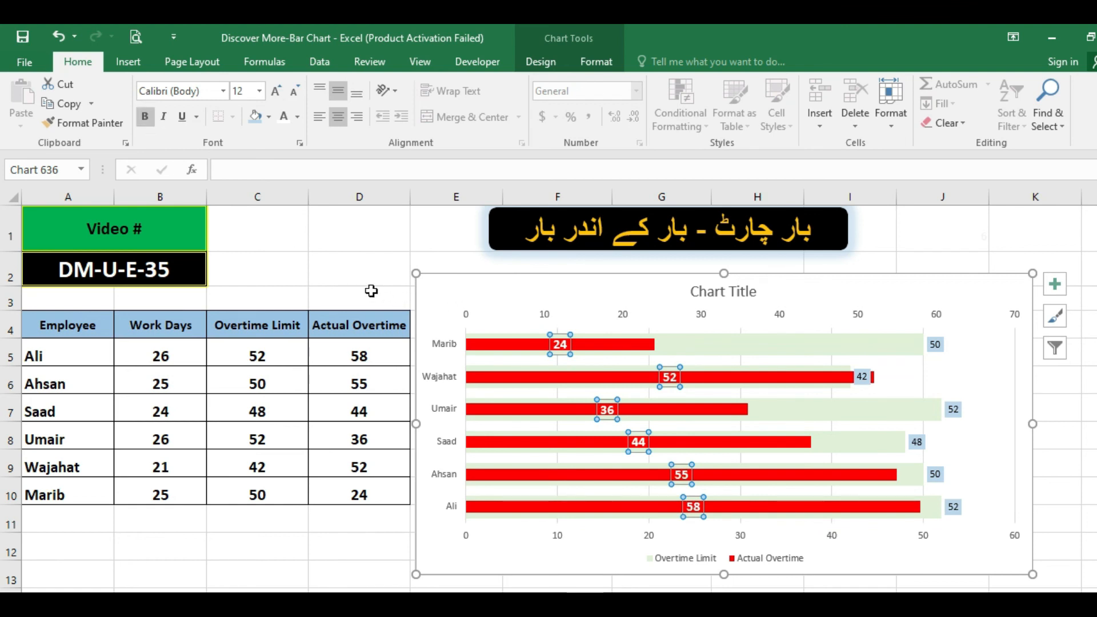
{"action": "left_click", "coordinate": [346, 281]}
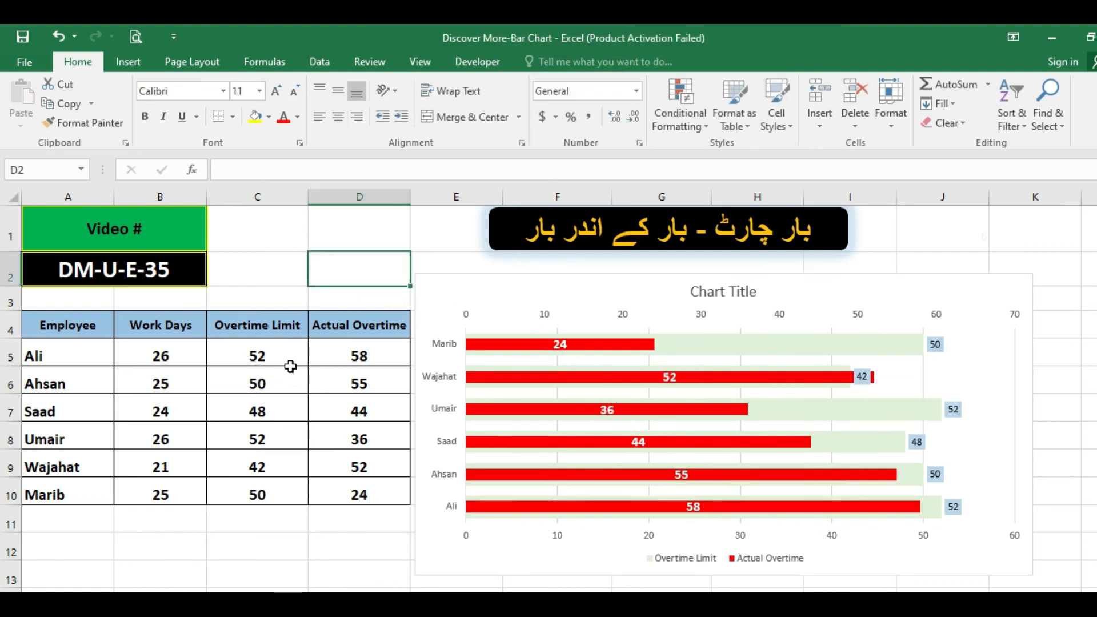
Replace the Overtime Limit formula in C7 with 50 and check the matching bar in the chart.
{"action": "left_click", "coordinate": [256, 413]}
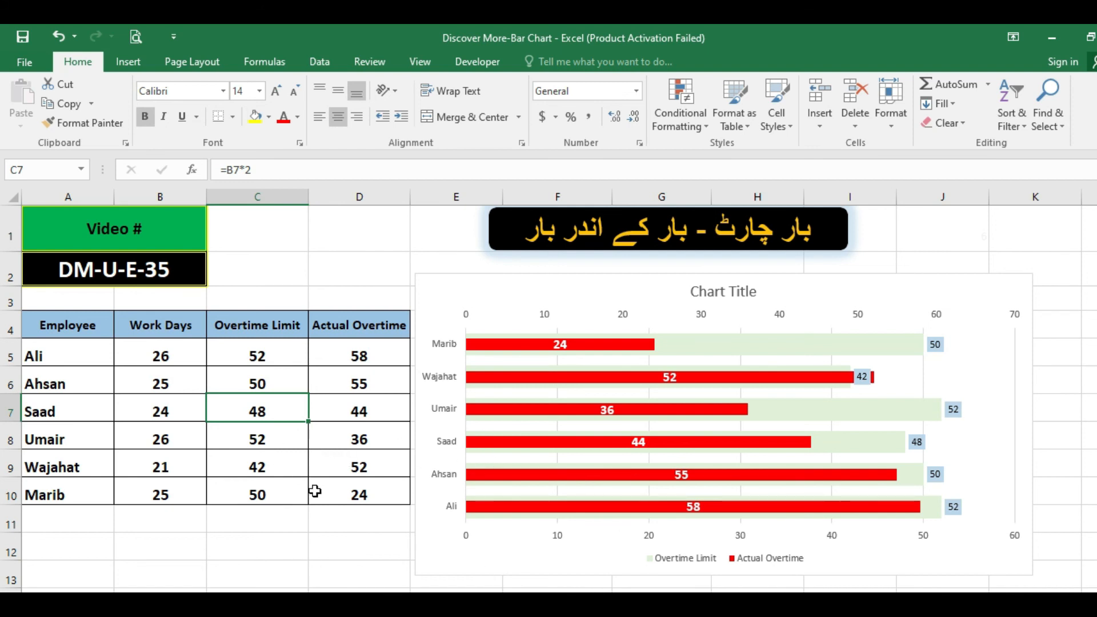
{"action": "type", "text": "50"}
{"action": "key", "text": "Return"}
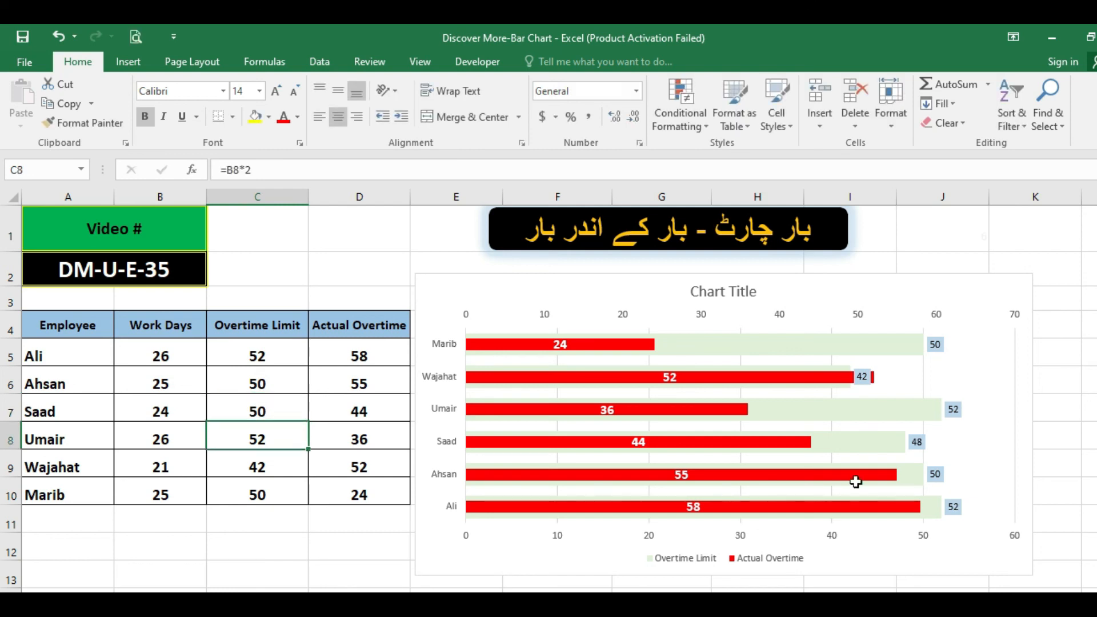
{"action": "mouse_move", "coordinate": [908, 460]}
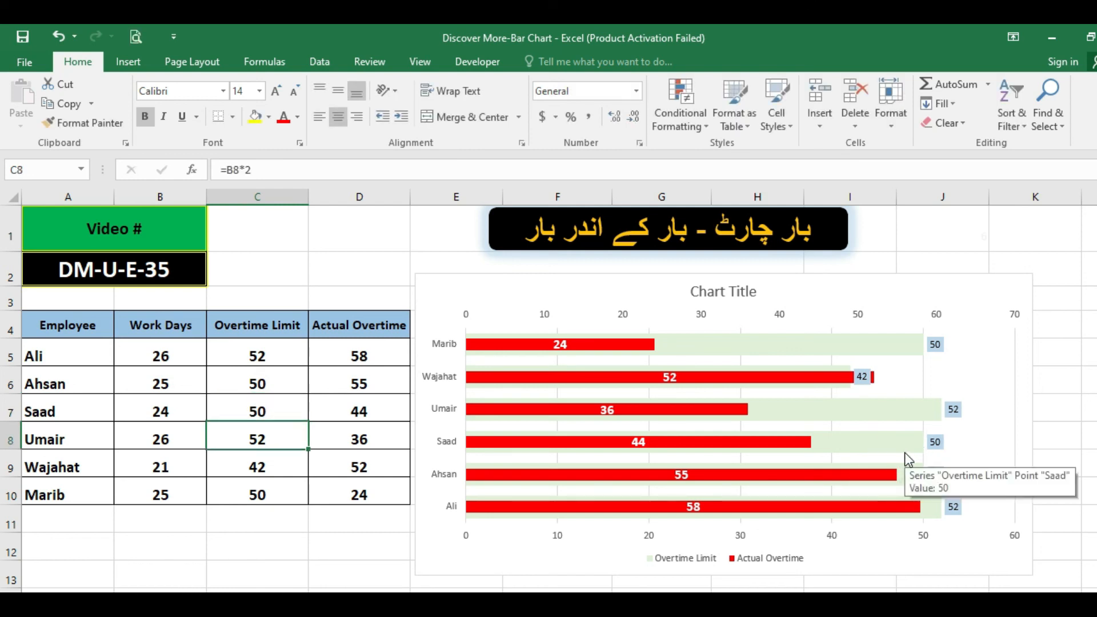
Replace the Overtime Limit formula in C5 with the value 52.
{"action": "left_click", "coordinate": [267, 361]}
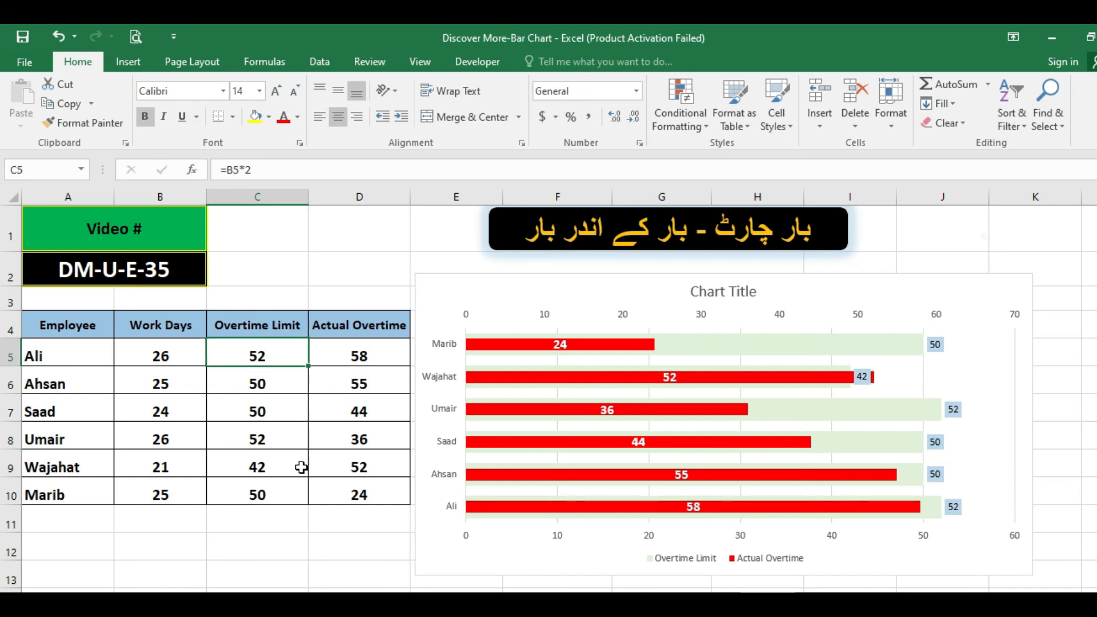
{"action": "type", "text": "52"}
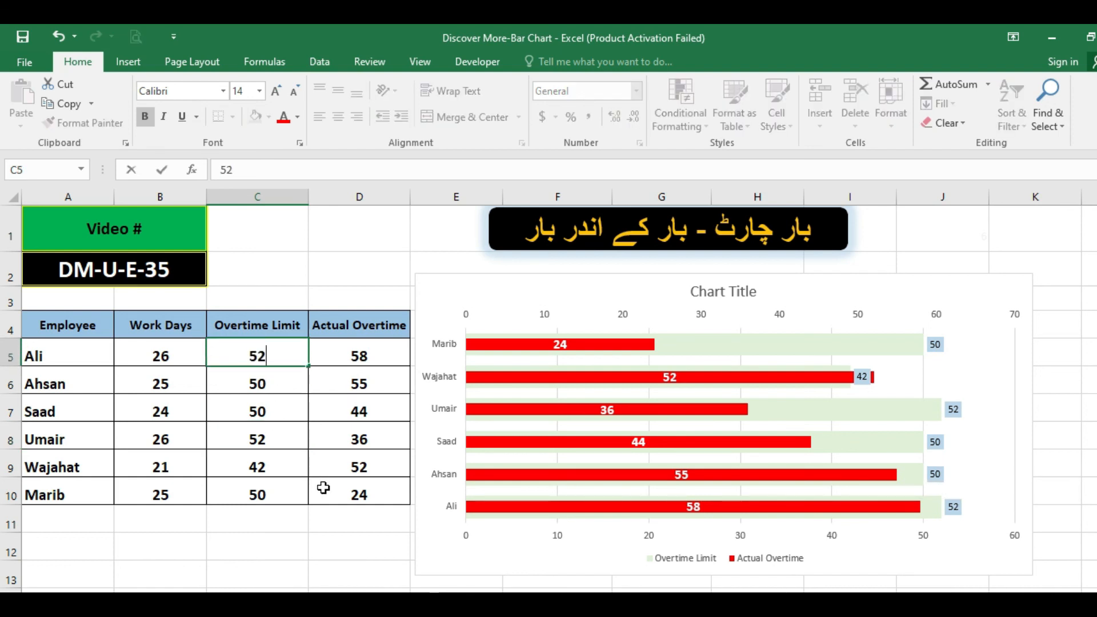
{"action": "key", "text": "Return"}
Copy the Overtime Limit value from C5 into cells C6 through C10.
{"action": "key", "text": "Up"}
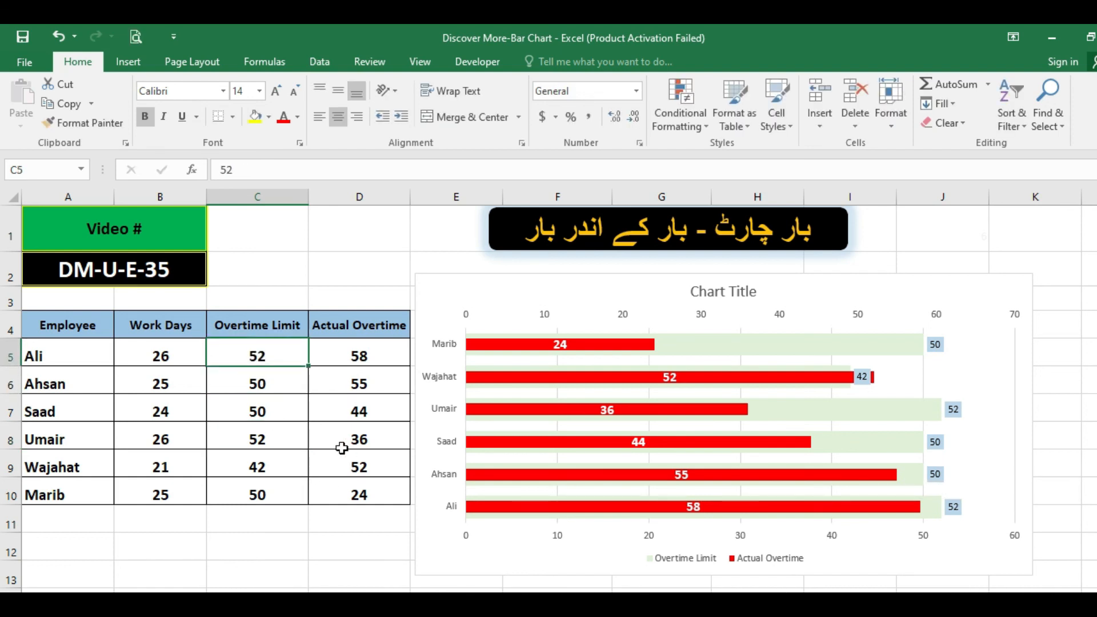
{"action": "key", "text": "ctrl+c"}
{"action": "key", "text": "Down"}
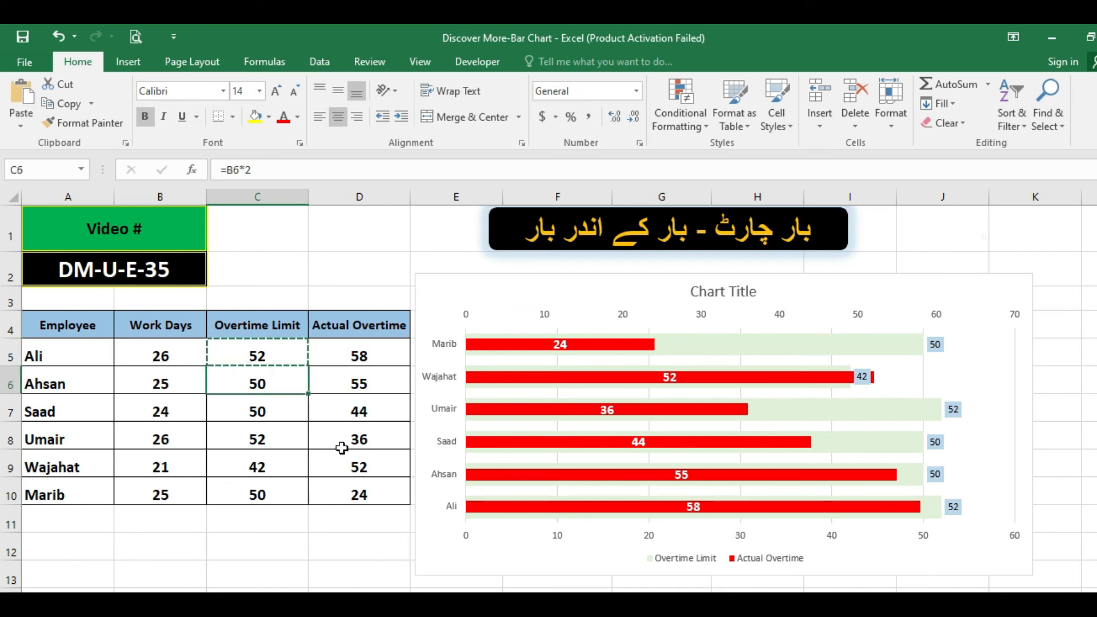
{"action": "key", "text": "shift+Down"}
{"action": "key", "text": "shift+Down"}
{"action": "key", "text": "shift+Down"}
{"action": "key", "text": "shift+Down"}
{"action": "key", "text": "ctrl+v"}
{"action": "key", "text": "Escape"}
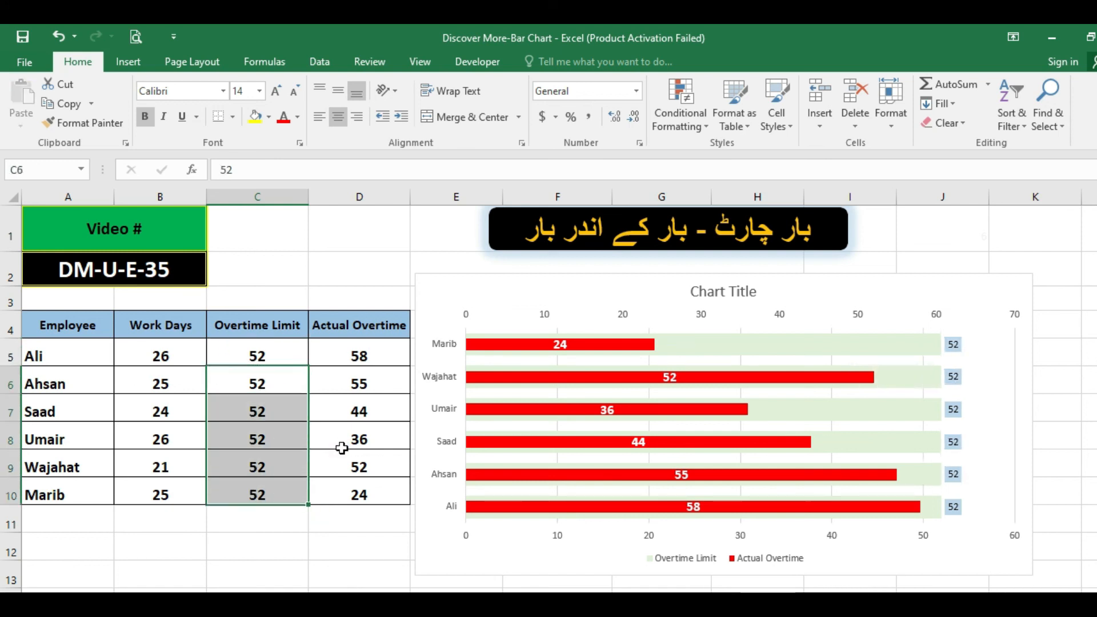
Set the Actual Overtime value in D10 to 36.
{"action": "left_click", "coordinate": [366, 351]}
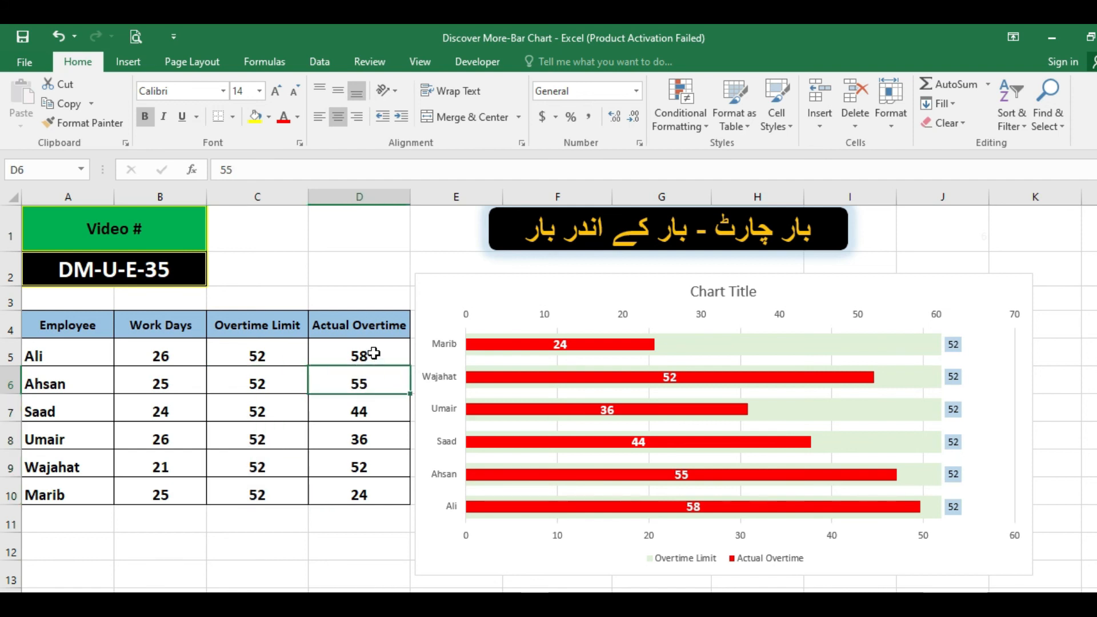
{"action": "left_click_drag", "start_coordinate": [370, 361], "coordinate": [367, 483]}
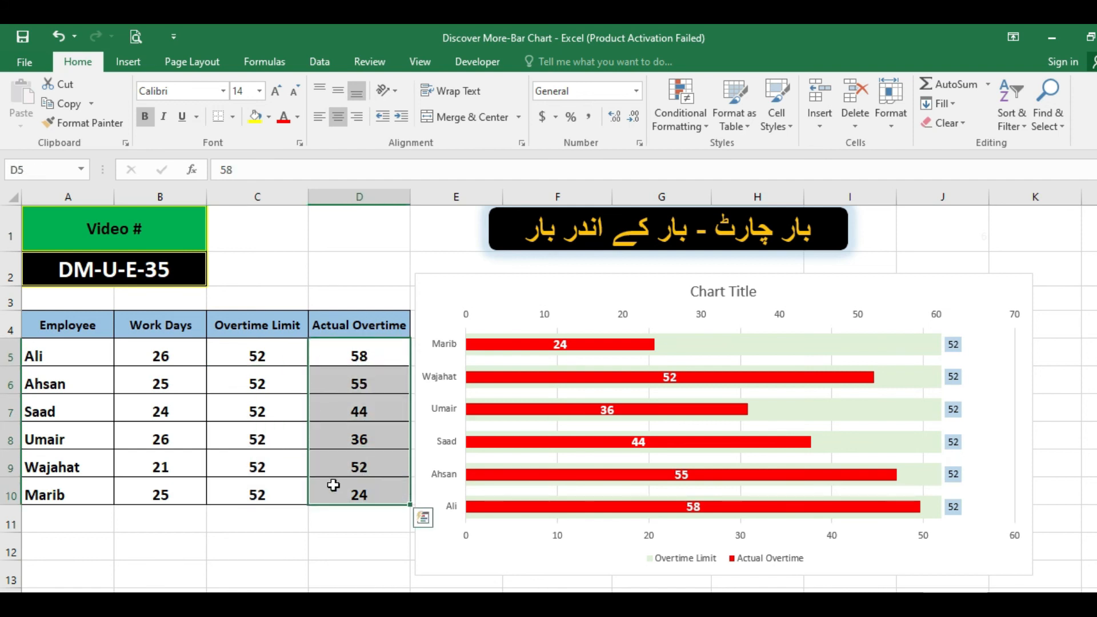
{"action": "left_click", "coordinate": [335, 486]}
{"action": "type", "text": "36"}
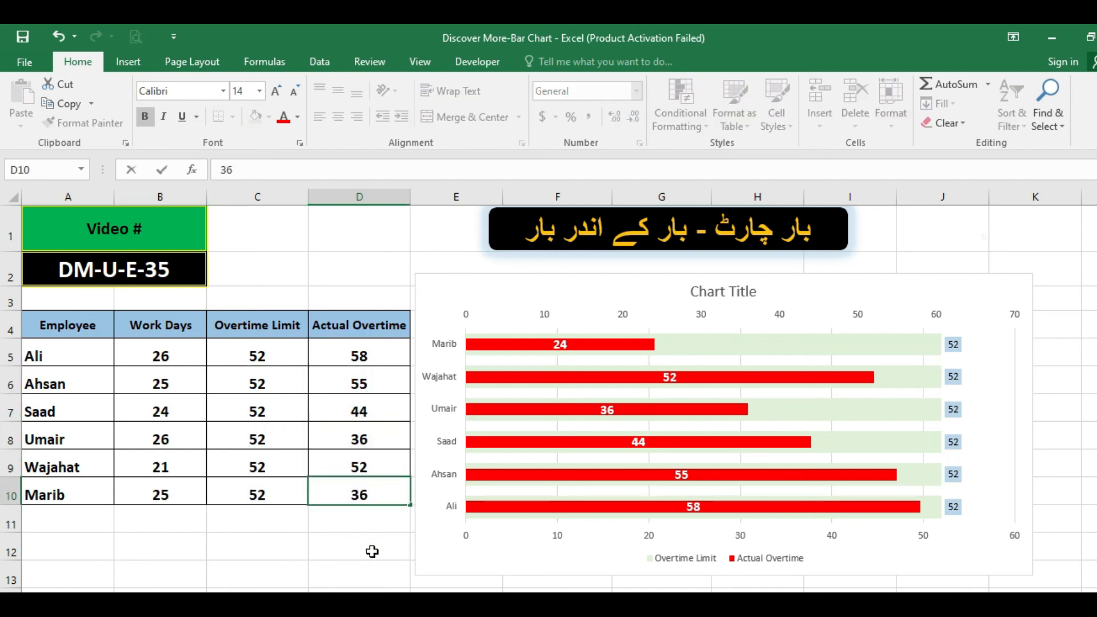
{"action": "key", "text": "Return"}
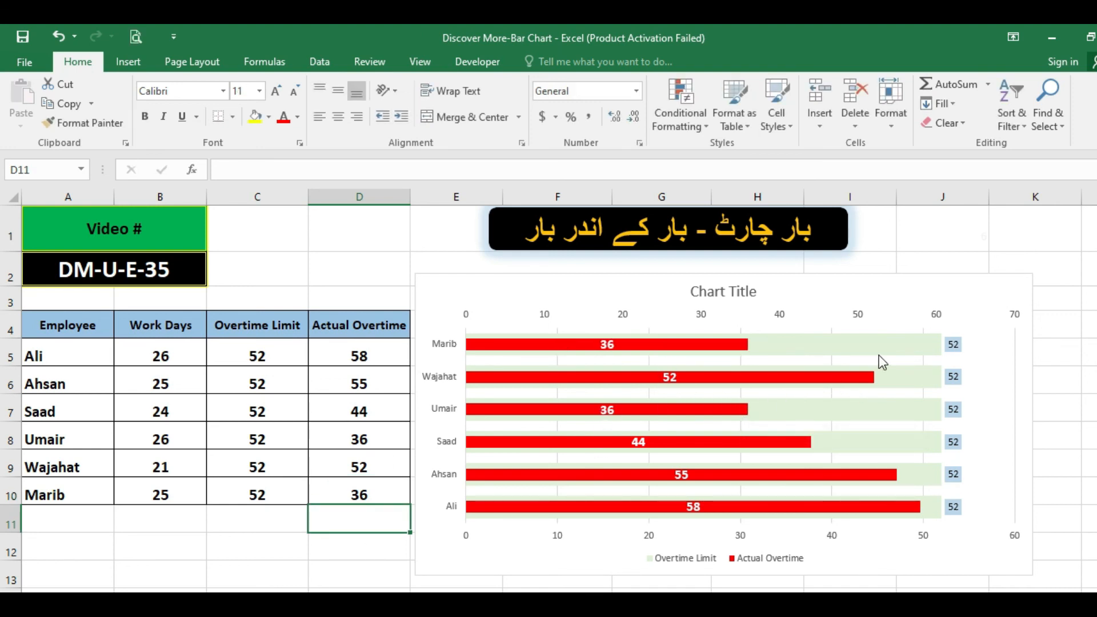
Set the Actual Overtime value in D10 to 52.
{"action": "left_click", "coordinate": [367, 496]}
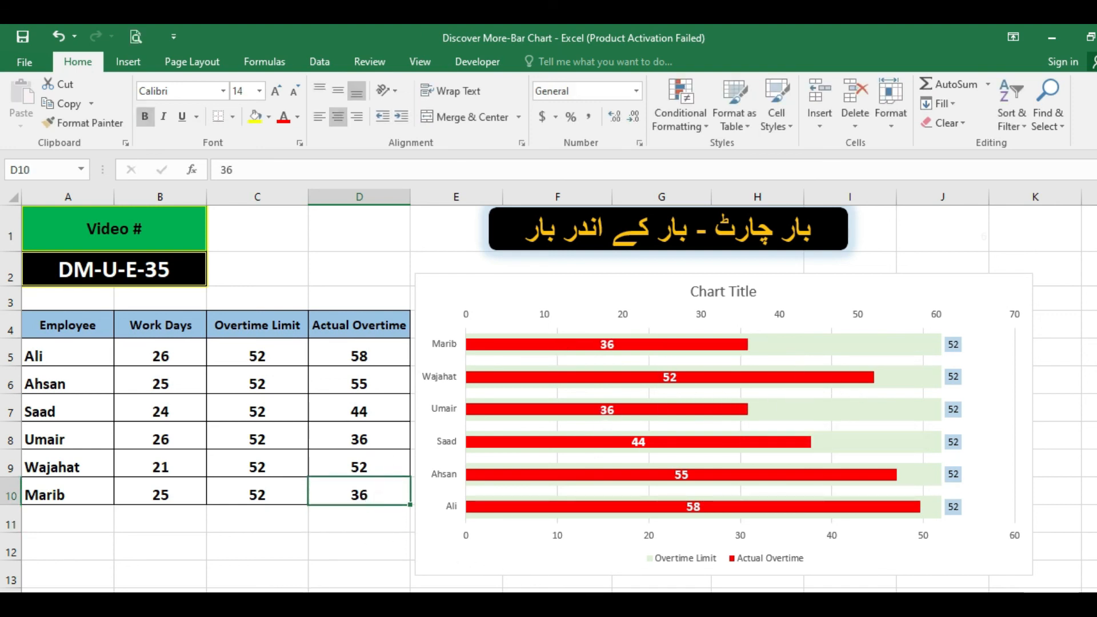
{"action": "type", "text": "52"}
{"action": "key", "text": "Return"}
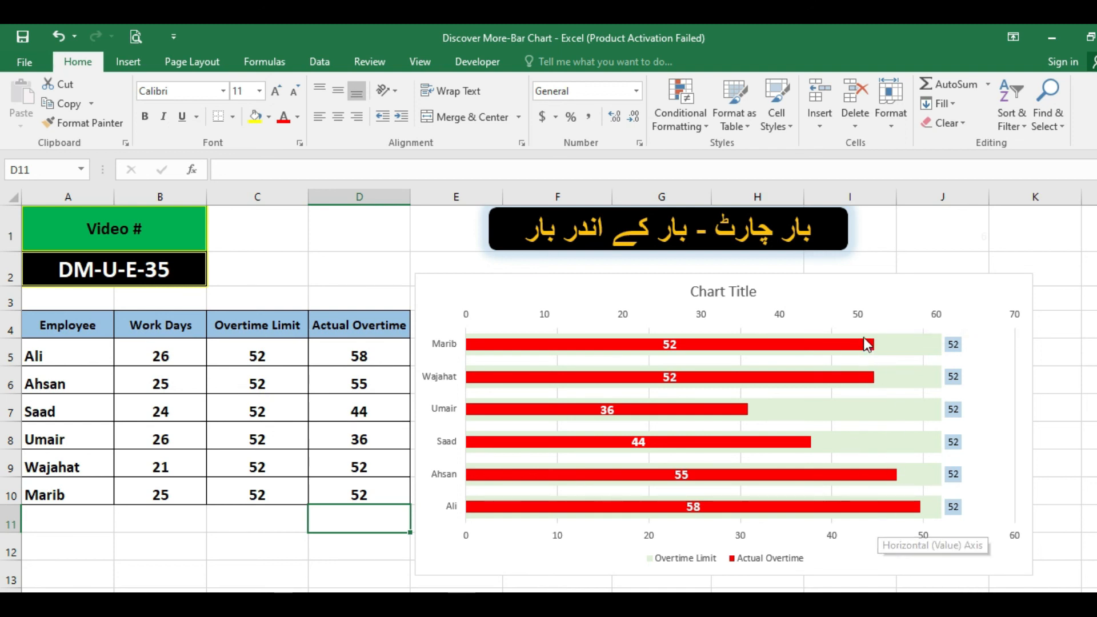
Compare the chart's secondary value axis and Overtime Limit bars with the overtime values in C6 and D5.
{"action": "left_click", "coordinate": [863, 319]}
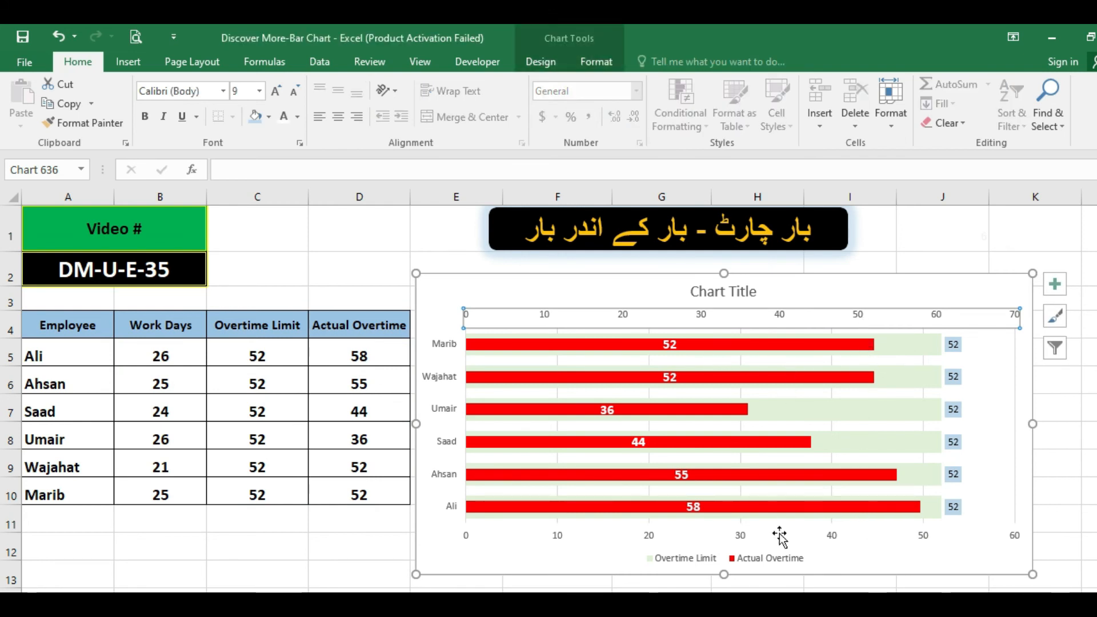
{"action": "left_click", "coordinate": [820, 401]}
{"action": "left_click", "coordinate": [285, 374]}
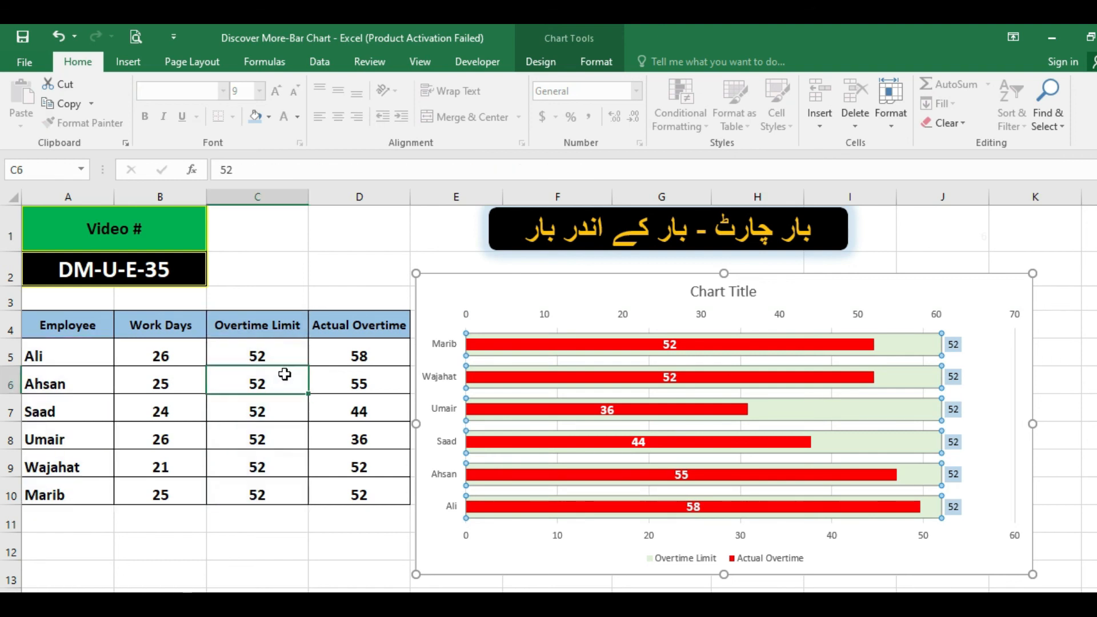
{"action": "left_click", "coordinate": [358, 359]}
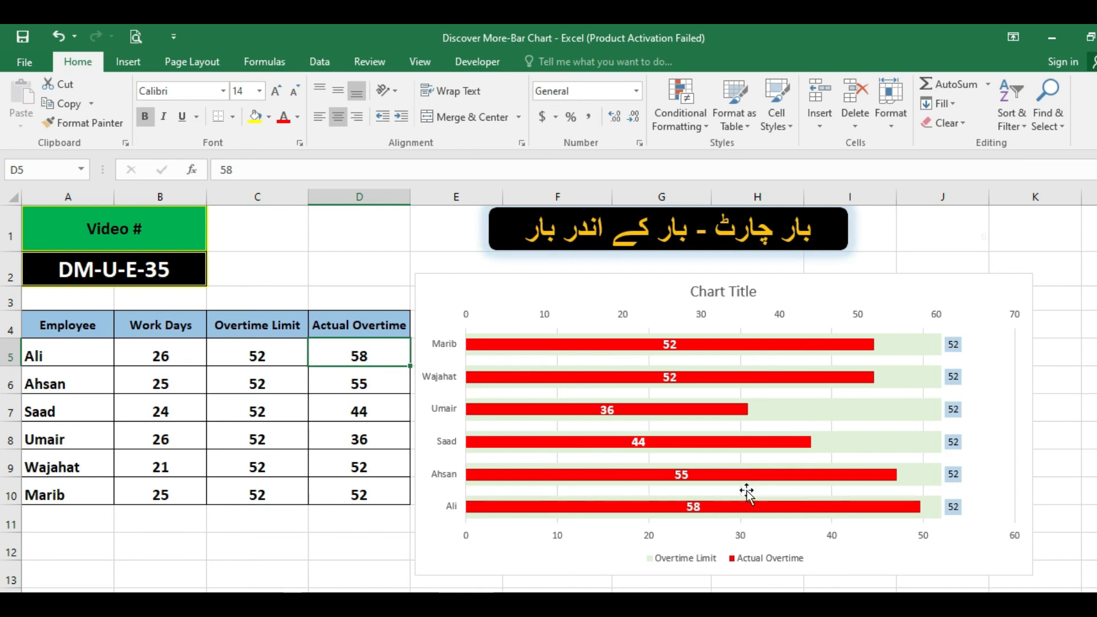
{"action": "left_click", "coordinate": [793, 405]}
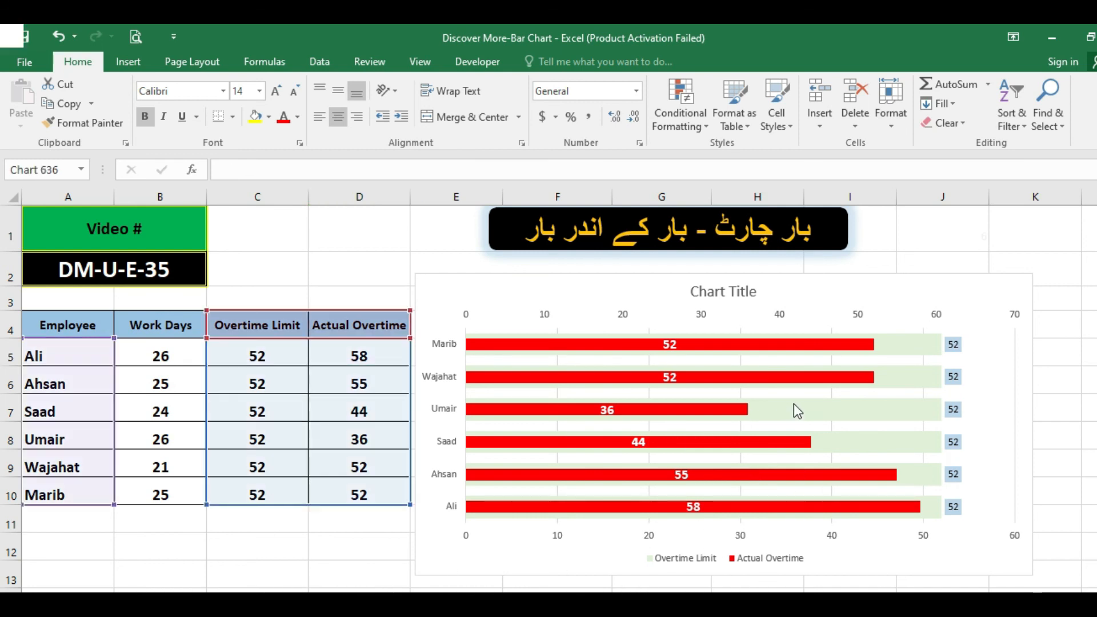
{"action": "left_click", "coordinate": [753, 293]}
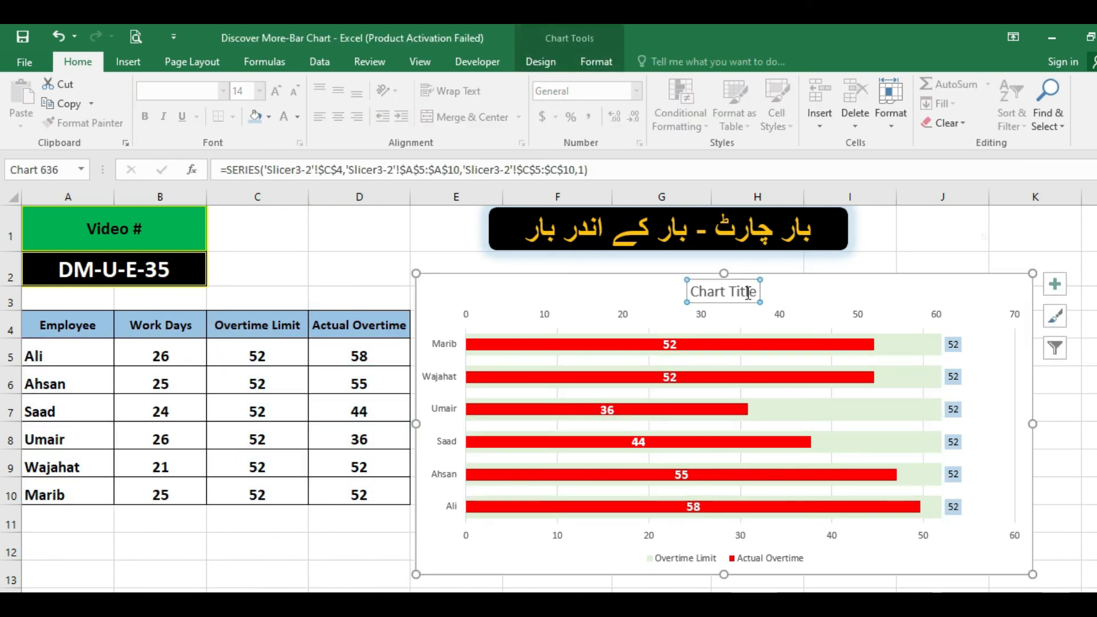
Fill the chart's plot area with a light gold colour.
{"action": "left_click", "coordinate": [984, 364]}
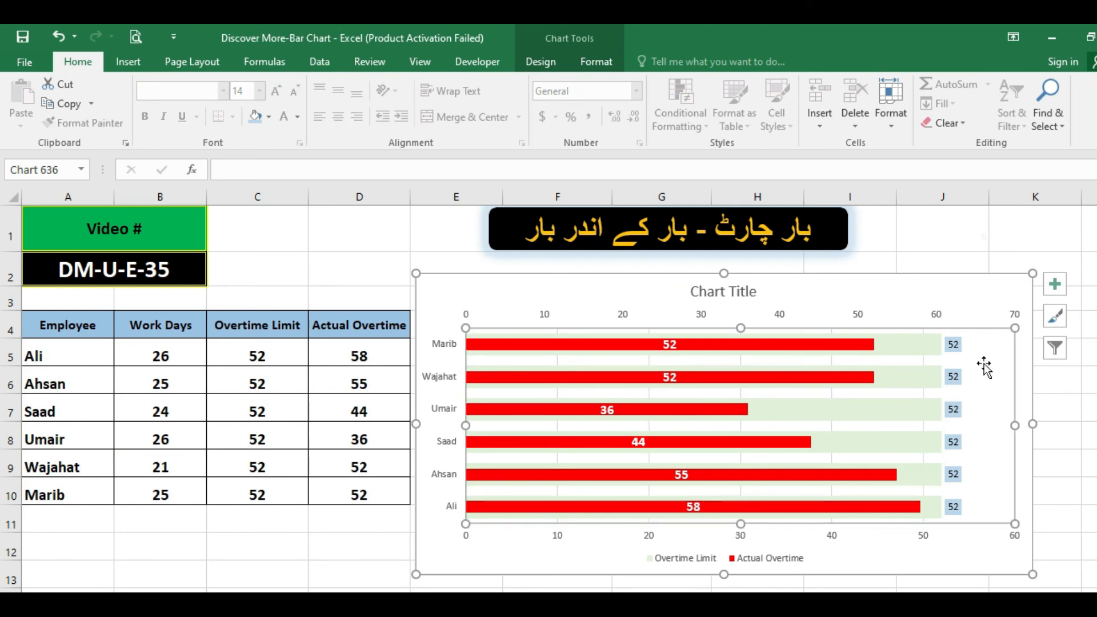
{"action": "left_click", "coordinate": [269, 116]}
{"action": "left_click", "coordinate": [316, 192]}
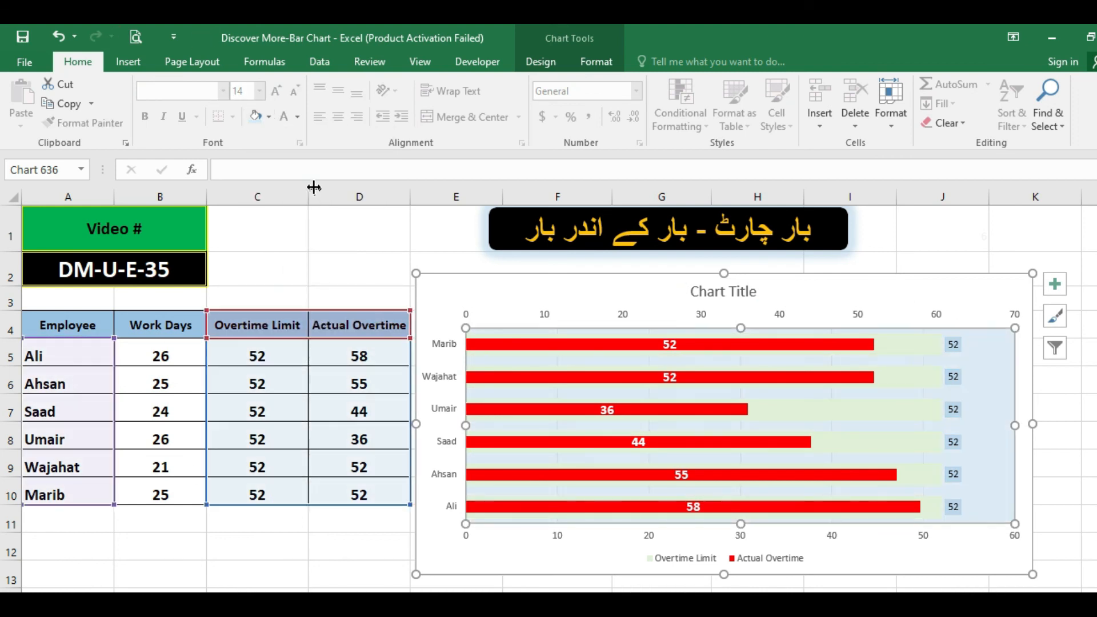
{"action": "left_click", "coordinate": [269, 116]}
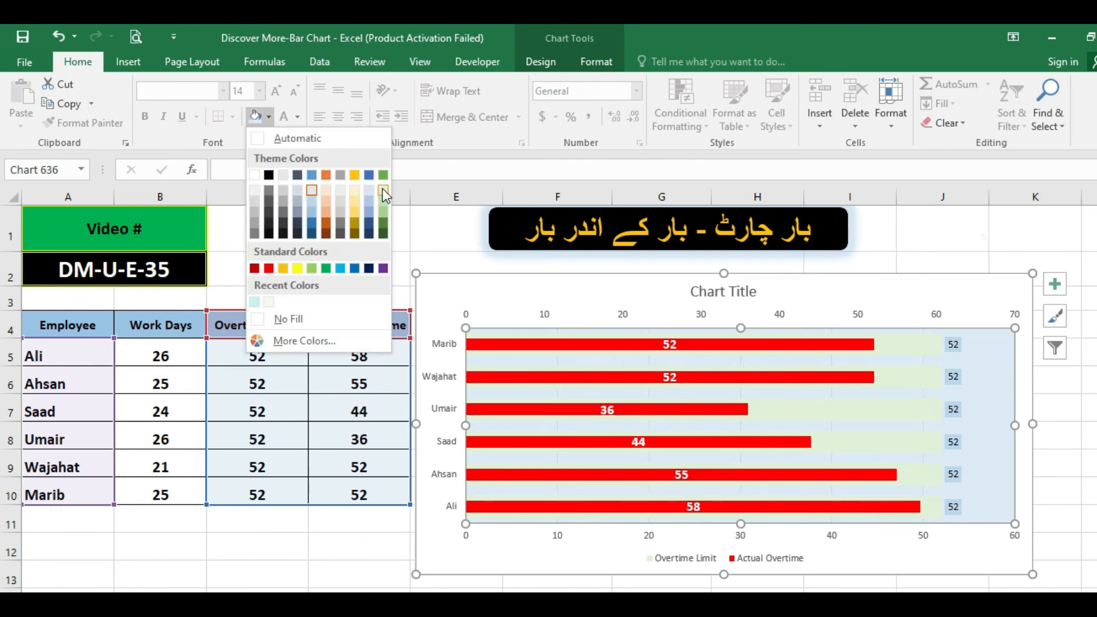
{"action": "left_click", "coordinate": [356, 211]}
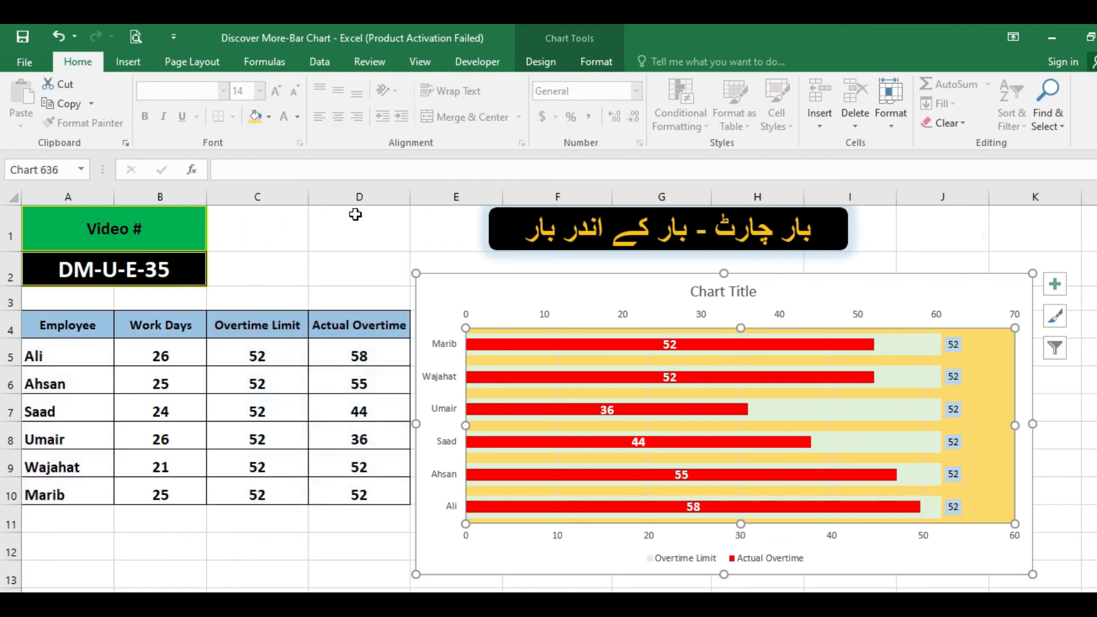
{"action": "left_click", "coordinate": [1078, 523]}
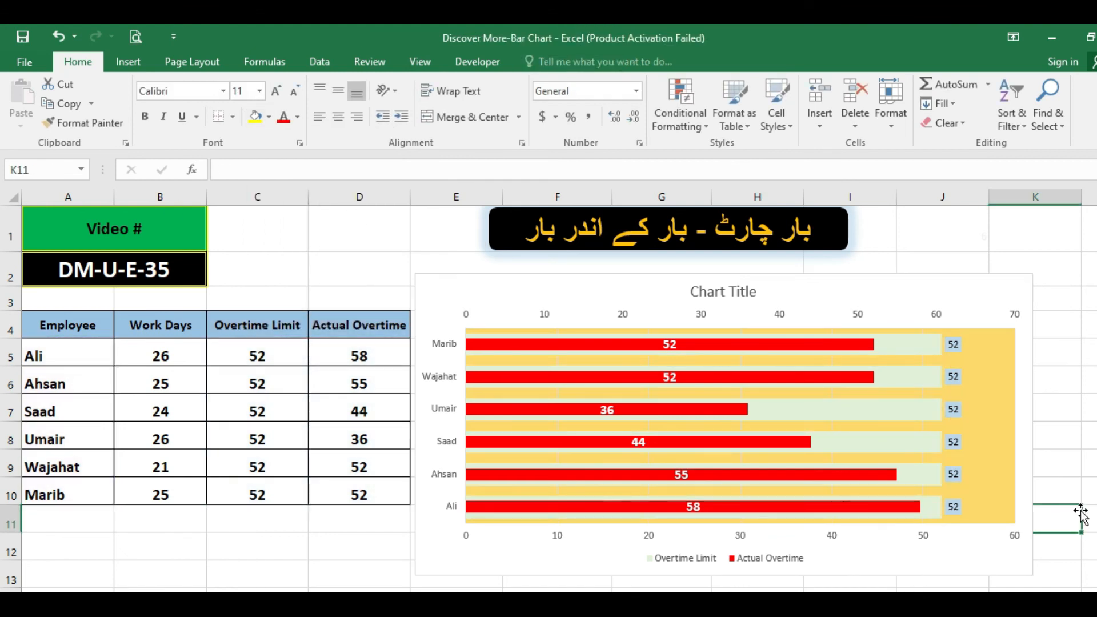